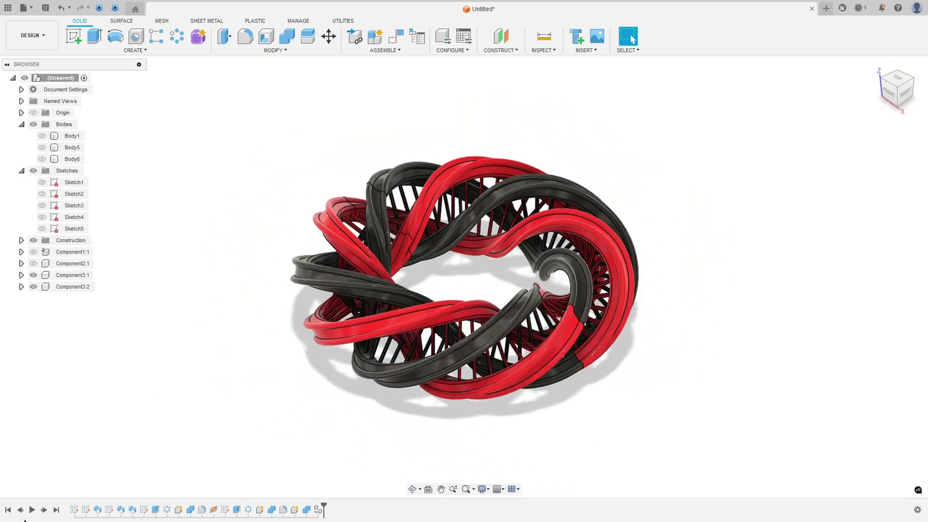
# Play back the finished DNA helix model's timeline.
pyautogui.click(33, 510)
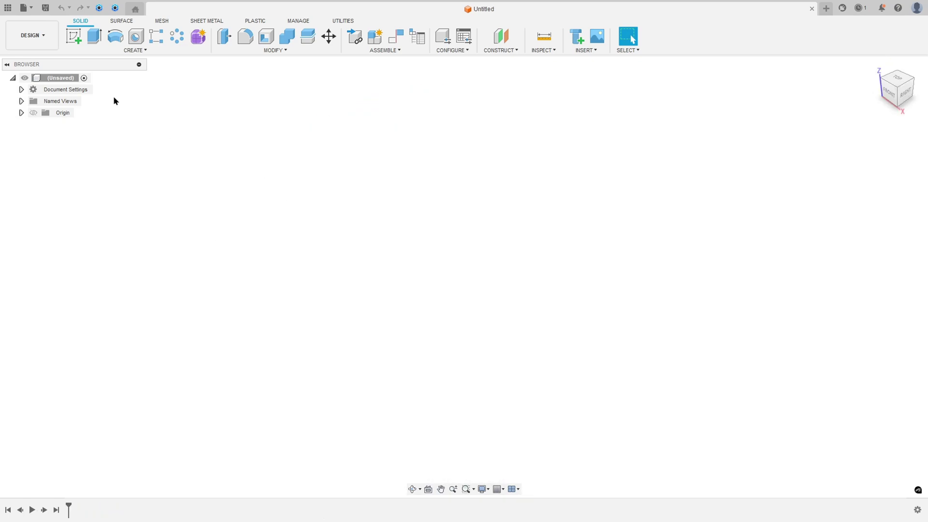
# On the XY plane, draw a radius-50 centre-point arc at the origin from -50 to 50.
pyautogui.click(74, 36)
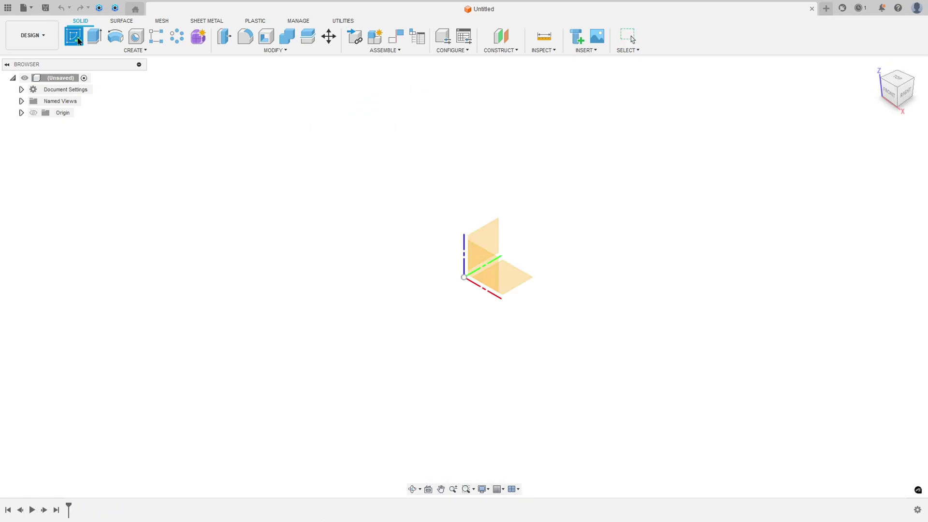
pyautogui.click(514, 281)
pyautogui.click(130, 53)
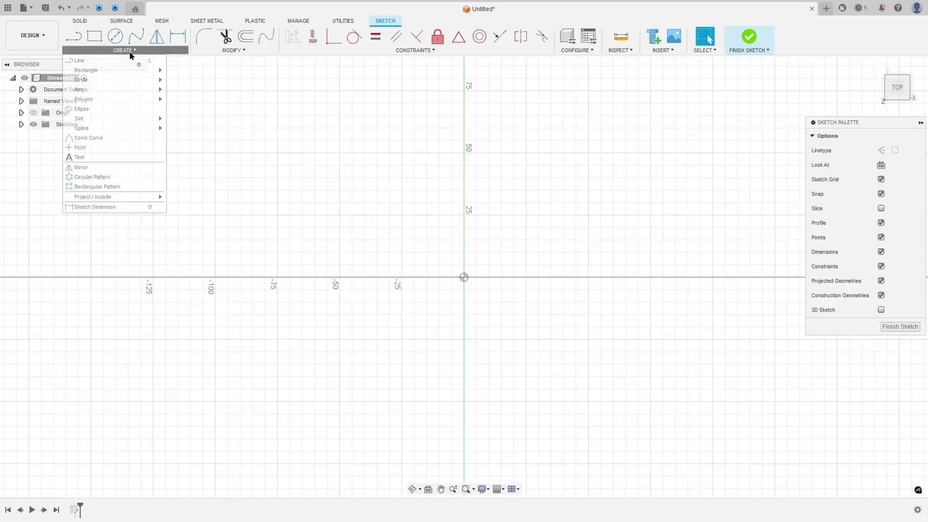
pyautogui.moveTo(140, 92)
pyautogui.click(182, 97)
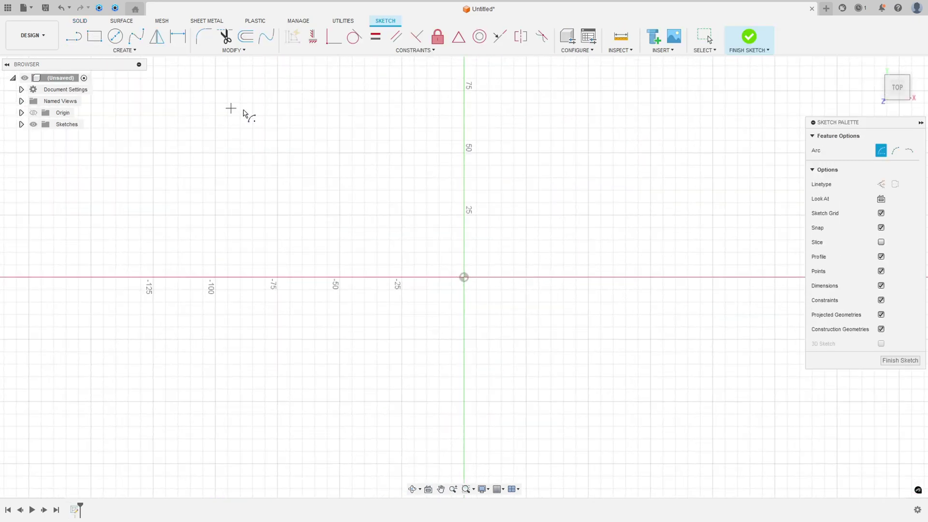
pyautogui.click(464, 278)
pyautogui.write('50')
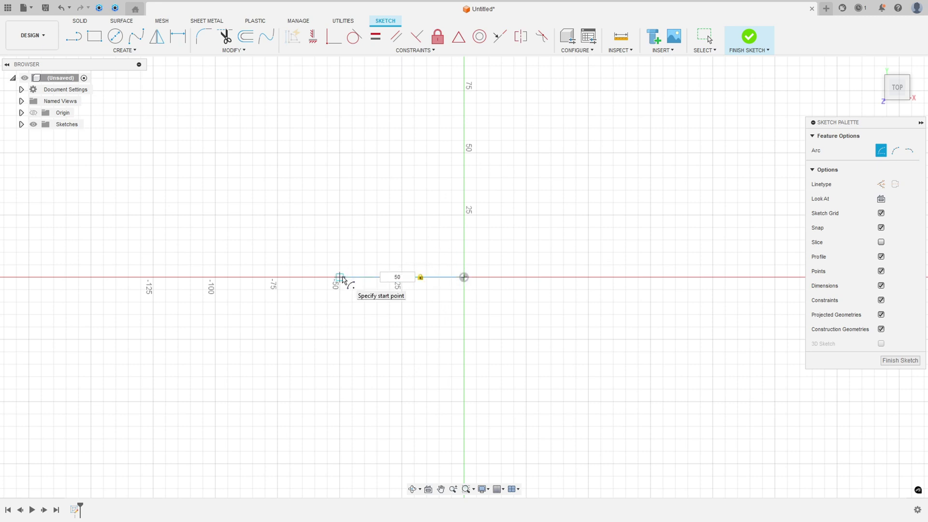
pyautogui.click(340, 277)
pyautogui.click(589, 277)
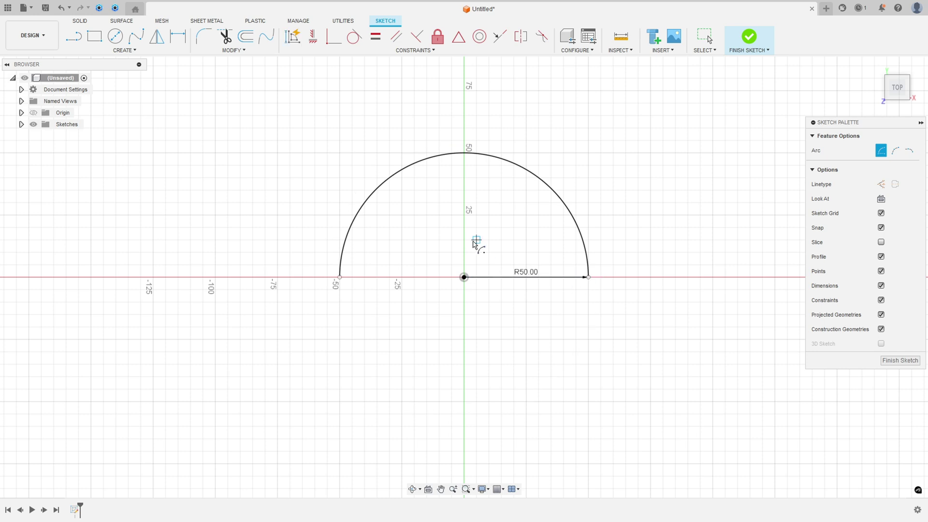
# Constrain both arc endpoints horizontal with the centre and finish the sketch.
pyautogui.click(313, 38)
pyautogui.click(341, 278)
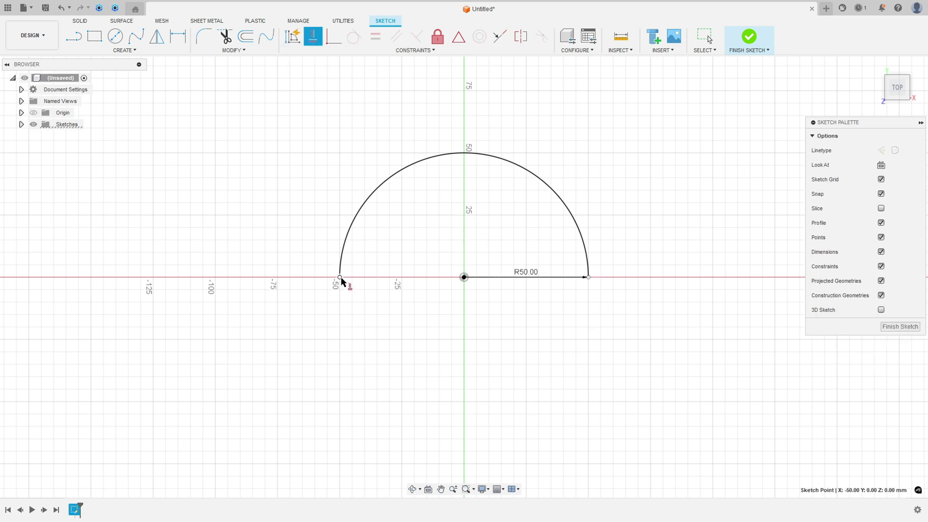
pyautogui.click(464, 278)
pyautogui.click(589, 278)
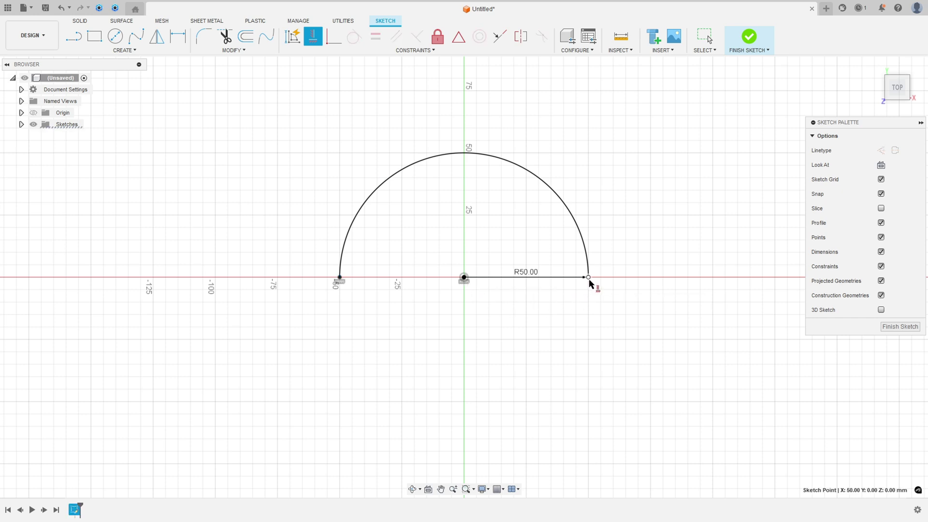
pyautogui.click(464, 278)
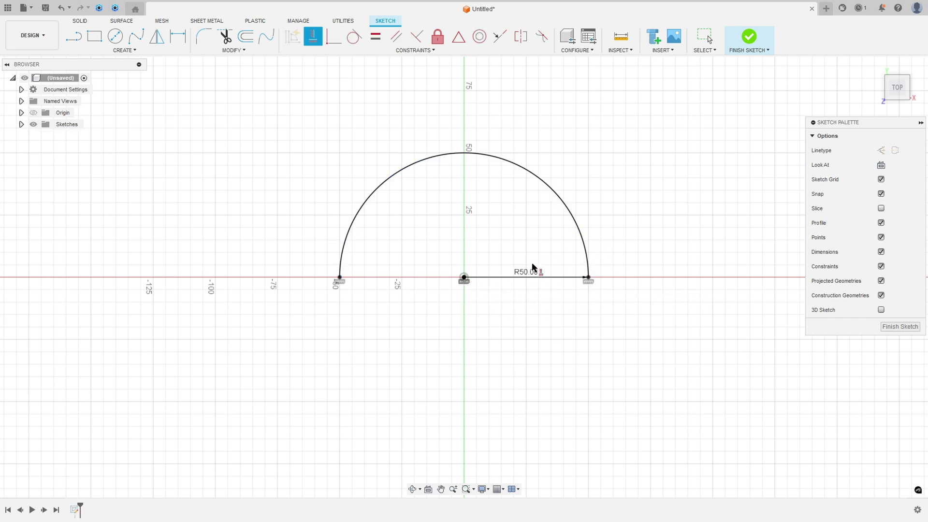
pyautogui.press('Escape')
pyautogui.moveTo(533, 268)
pyautogui.mouseDown()
pyautogui.moveTo(529, 256)
pyautogui.moveTo(592, 145)
pyautogui.mouseUp()
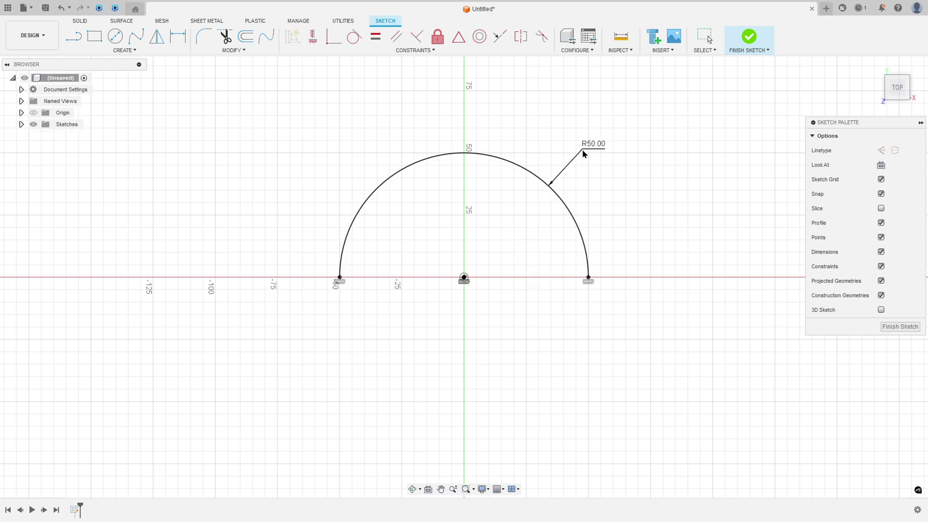
pyautogui.click(747, 38)
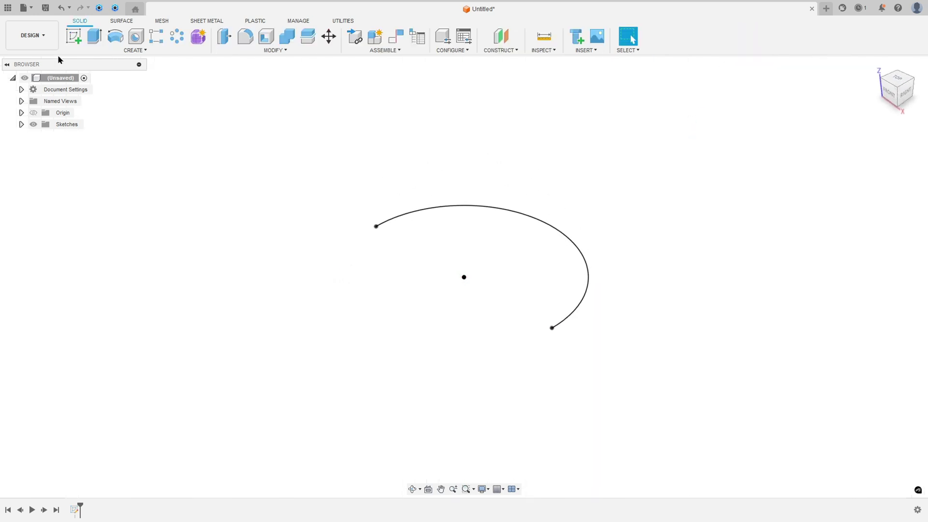
# In a new XZ-plane sketch, project the arc's -50 endpoint, then hide Sketch1.
pyautogui.click(73, 36)
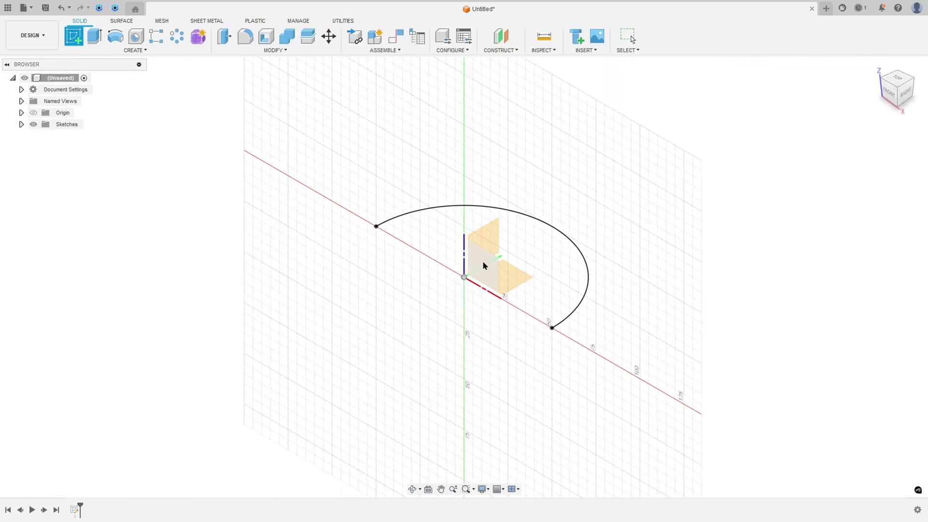
pyautogui.click(483, 265)
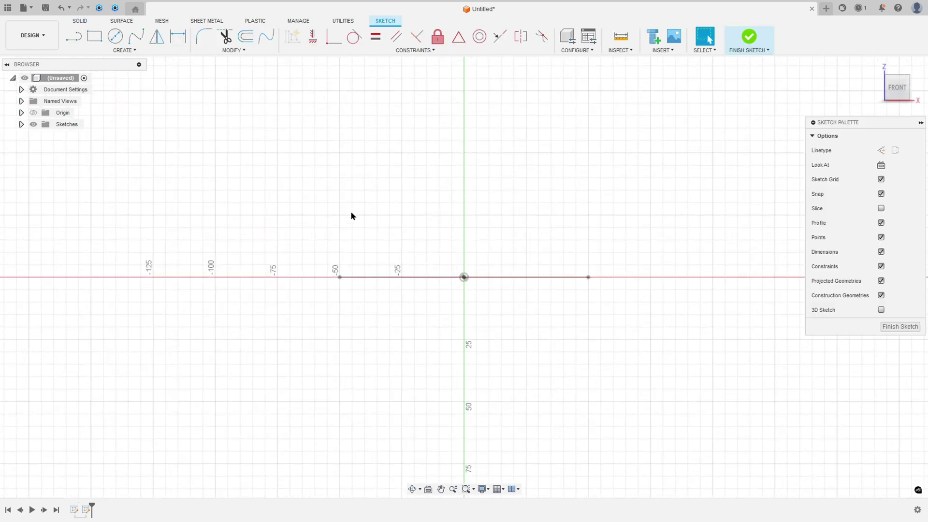
pyautogui.click(122, 50)
pyautogui.moveTo(135, 198)
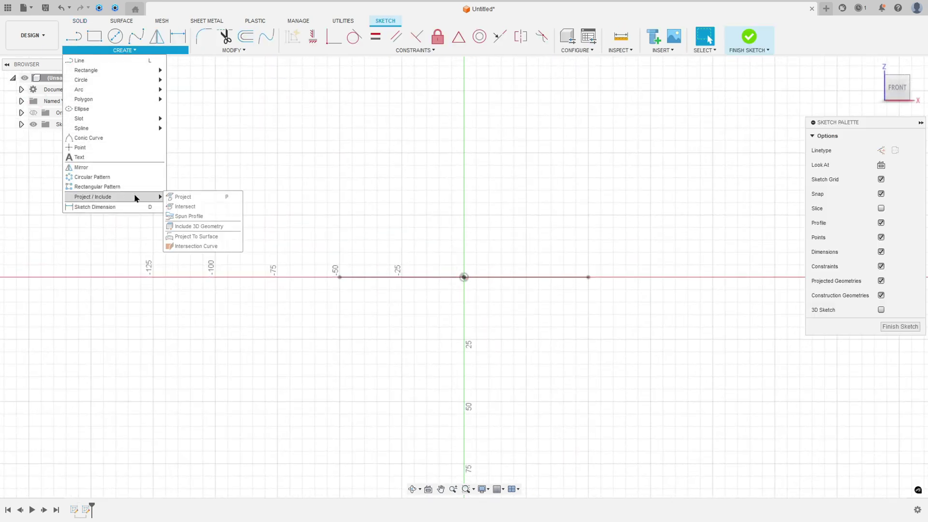
pyautogui.click(182, 197)
pyautogui.click(340, 279)
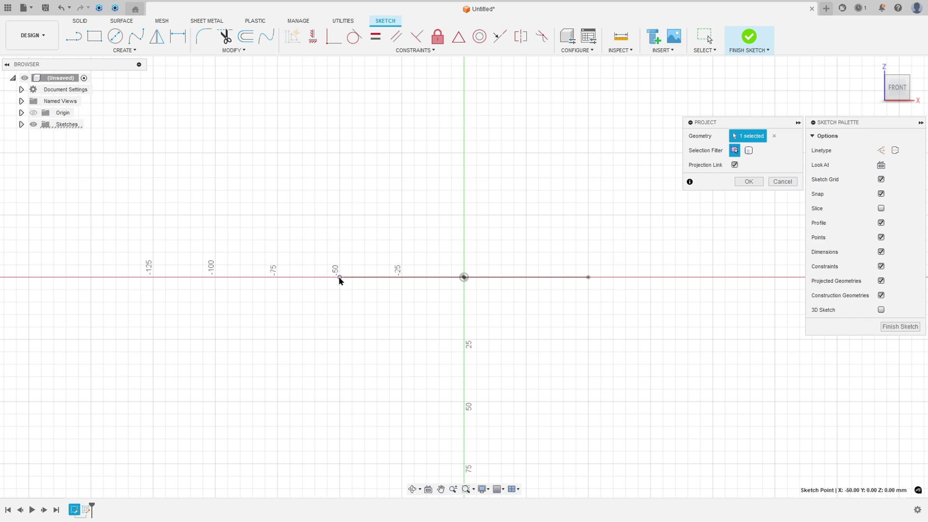
pyautogui.click(742, 186)
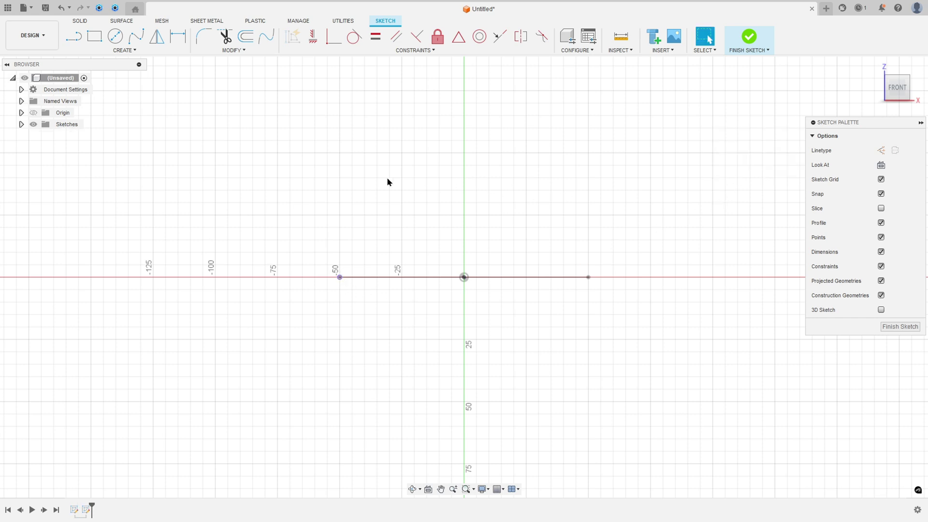
pyautogui.click(22, 124)
pyautogui.click(41, 138)
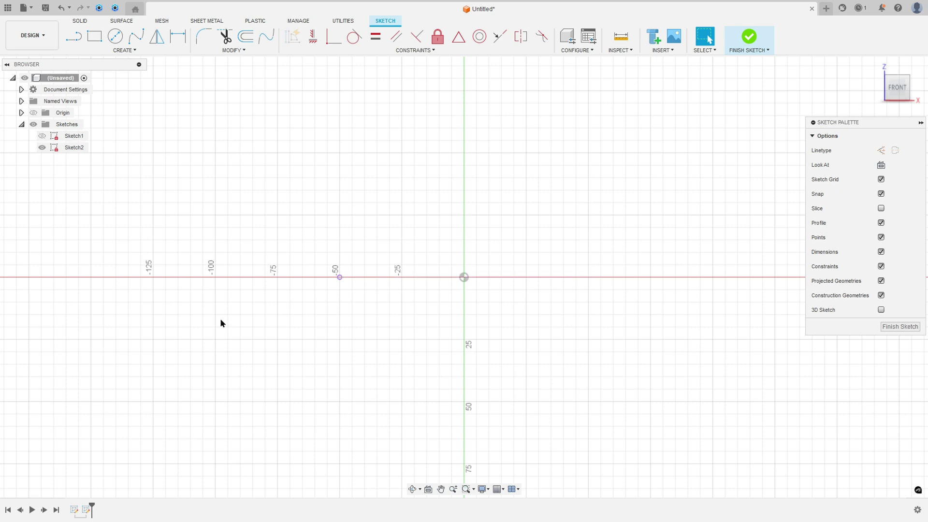
# Draw a centre rectangle measuring 8 by 6 above the projected point.
pyautogui.click(93, 38)
pyautogui.click(909, 151)
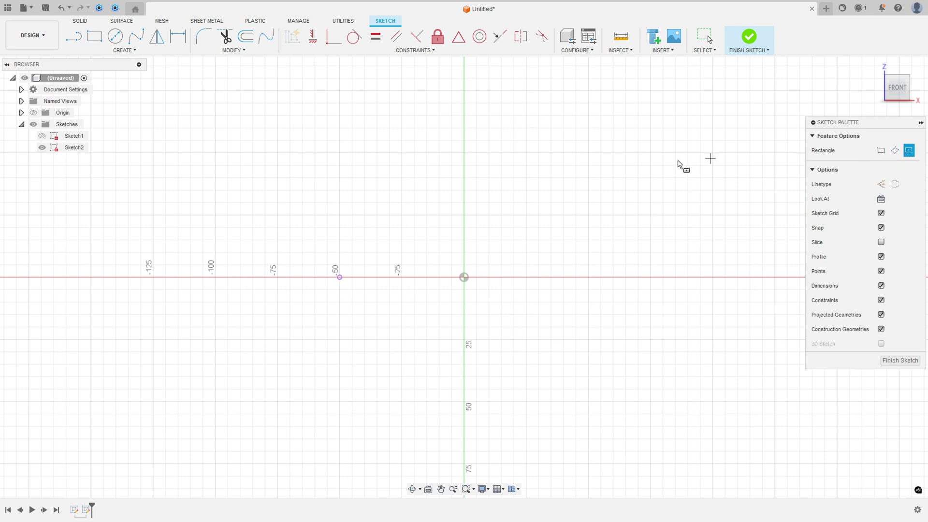
pyautogui.click(340, 215)
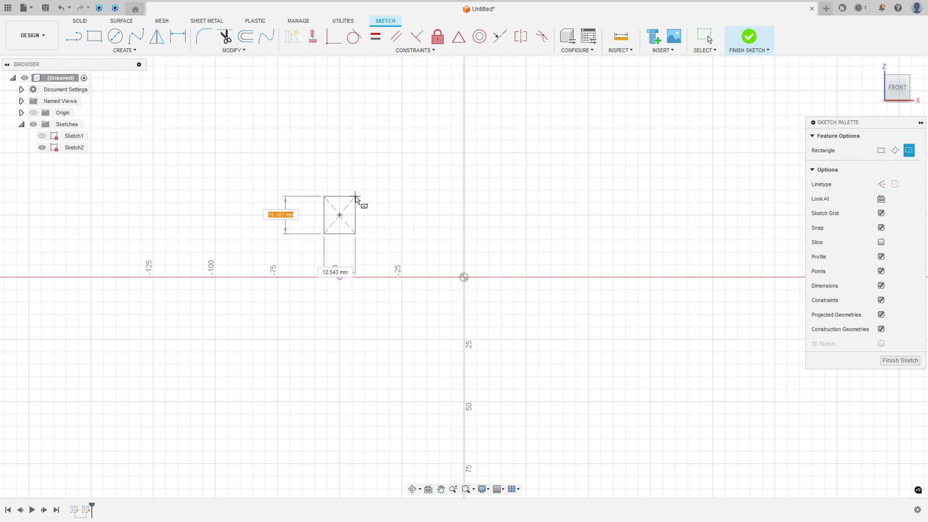
pyautogui.write('6')
pyautogui.press('Tab')
pyautogui.write('8')
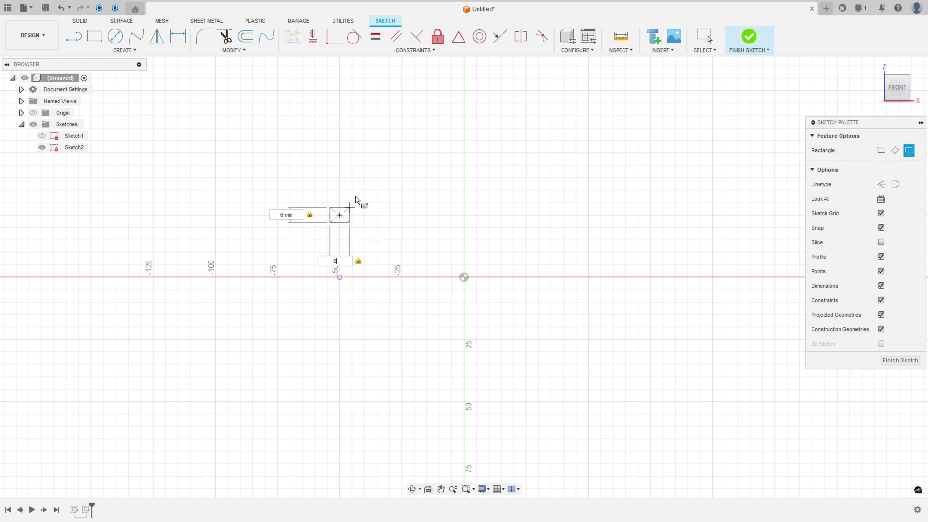
pyautogui.press('Return')
pyautogui.scroll(3, 329, 238)
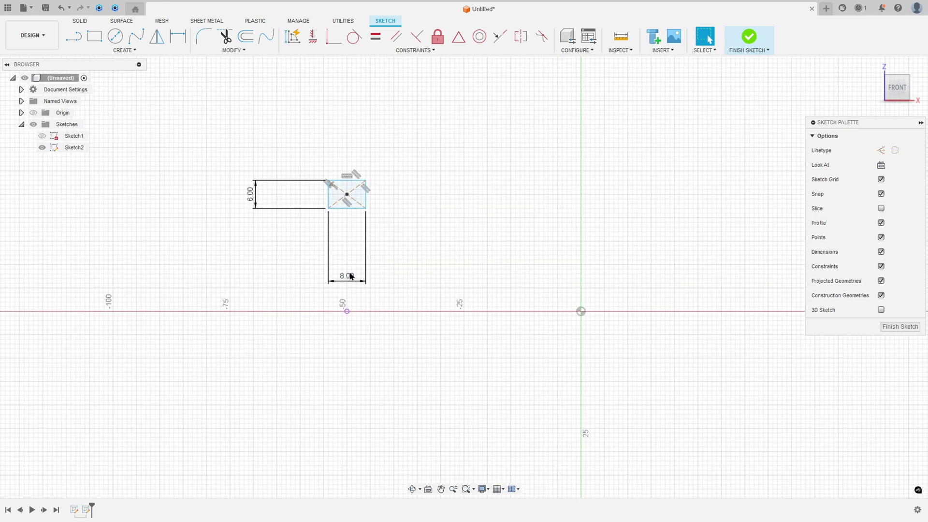
pyautogui.moveTo(348, 273); pyautogui.dragTo(344, 147)
# Dimension the rectangle's centre 15 mm above the projected point.
pyautogui.click(178, 36)
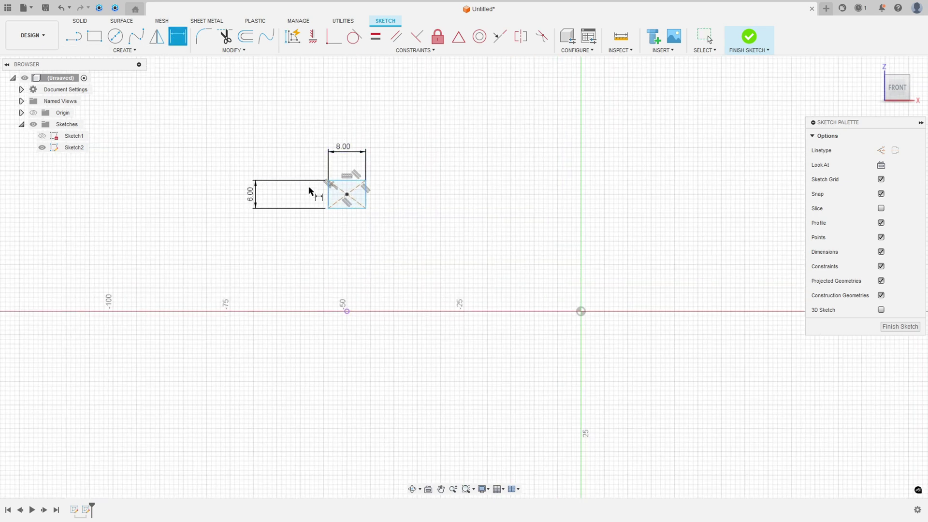
pyautogui.click(347, 195)
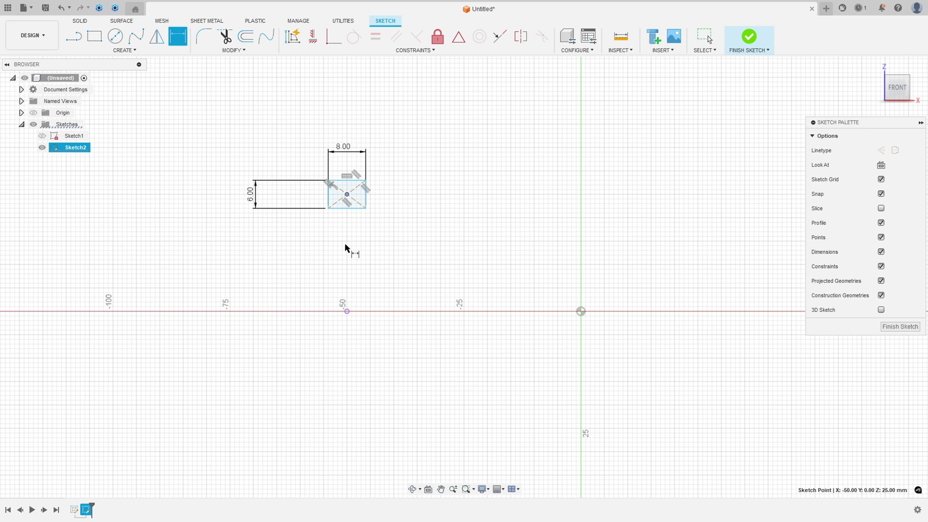
pyautogui.click(347, 312)
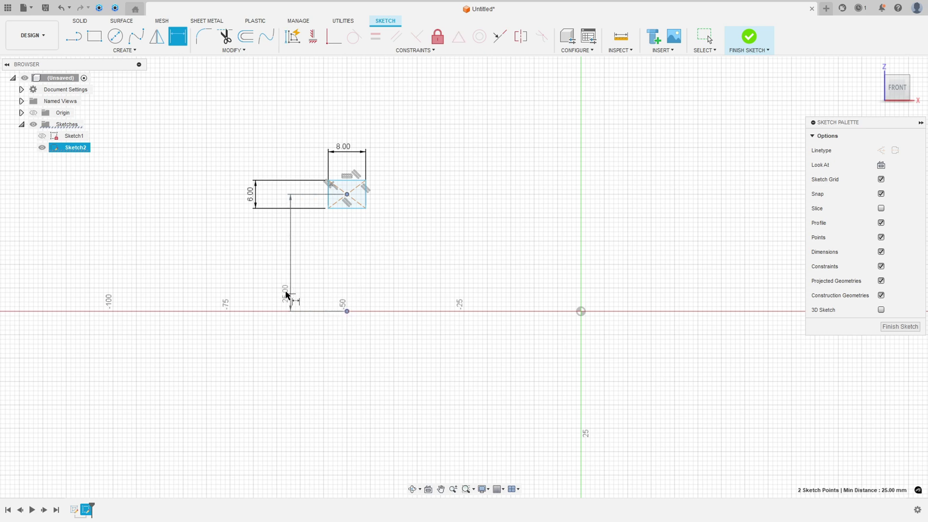
pyautogui.click(246, 276)
pyautogui.write('15')
pyautogui.press('Return')
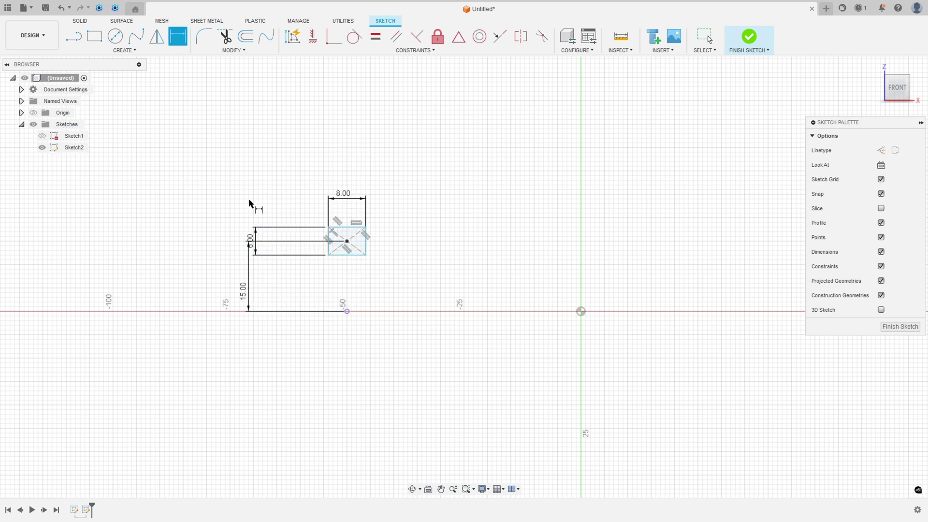
pyautogui.scroll(2, 261, 244)
pyautogui.press('Escape')
pyautogui.moveTo(249, 252); pyautogui.dragTo(493, 239)
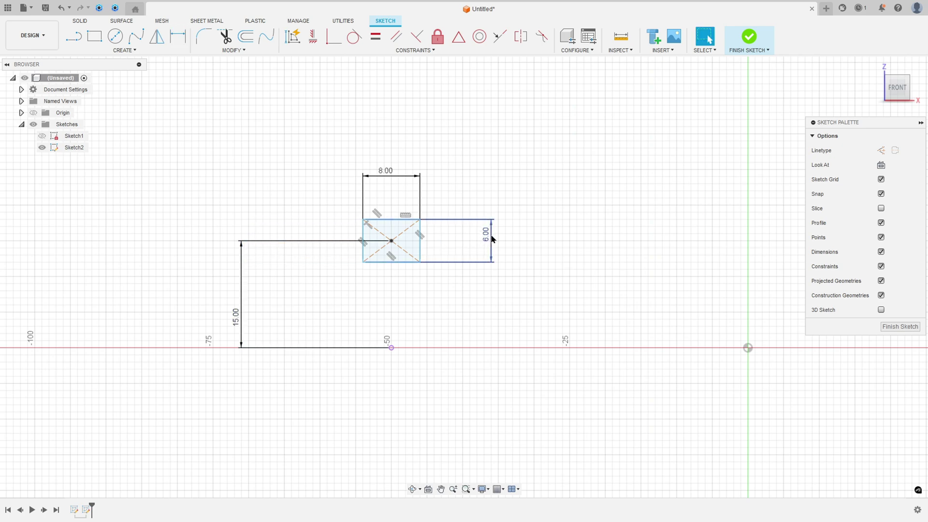
# Align the rectangle's centre vertically with the projected point.
pyautogui.click(313, 36)
pyautogui.click(392, 241)
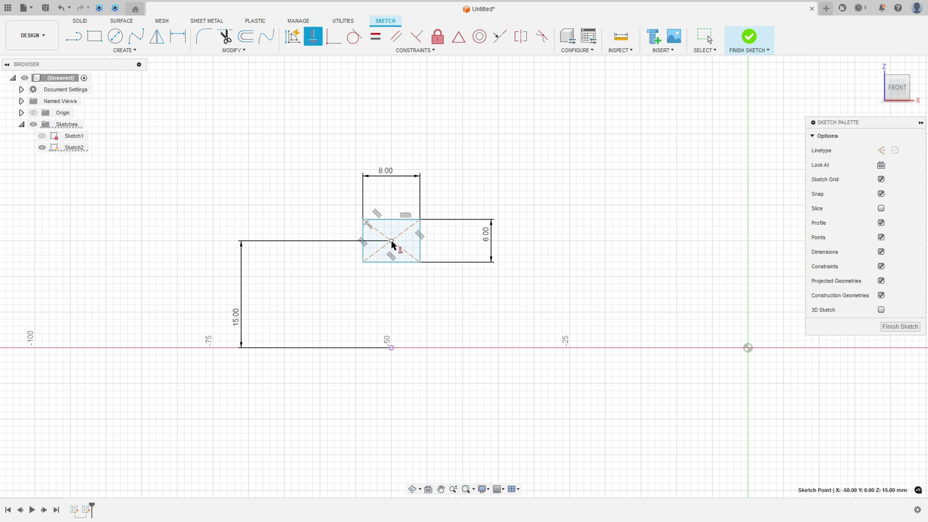
pyautogui.click(391, 347)
pyautogui.scroll(2, 393, 314)
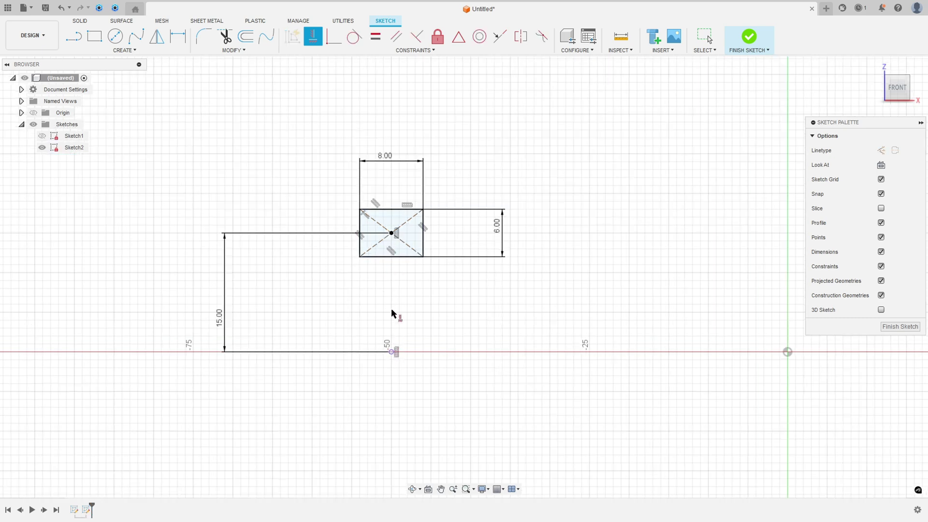
pyautogui.press('Escape')
pyautogui.moveTo(203, 322); pyautogui.dragTo(307, 307)
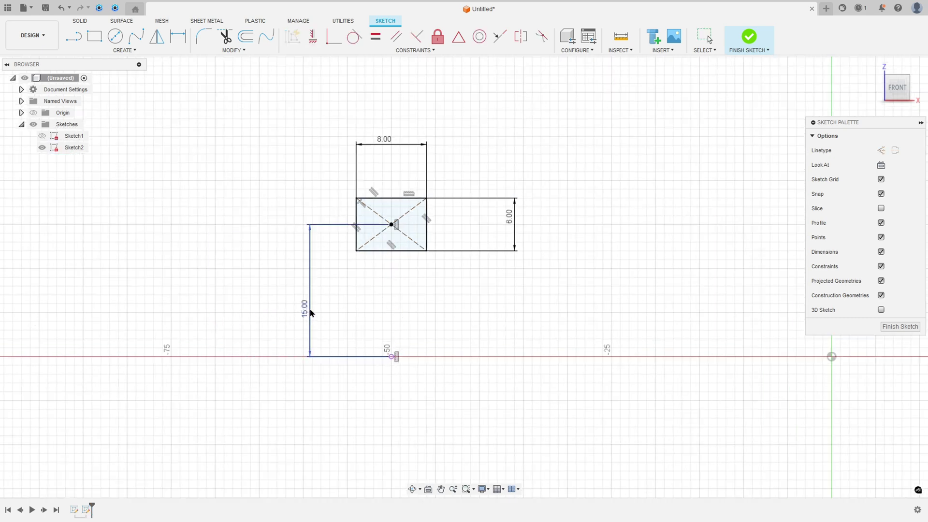
pyautogui.scroll(1, 329, 259)
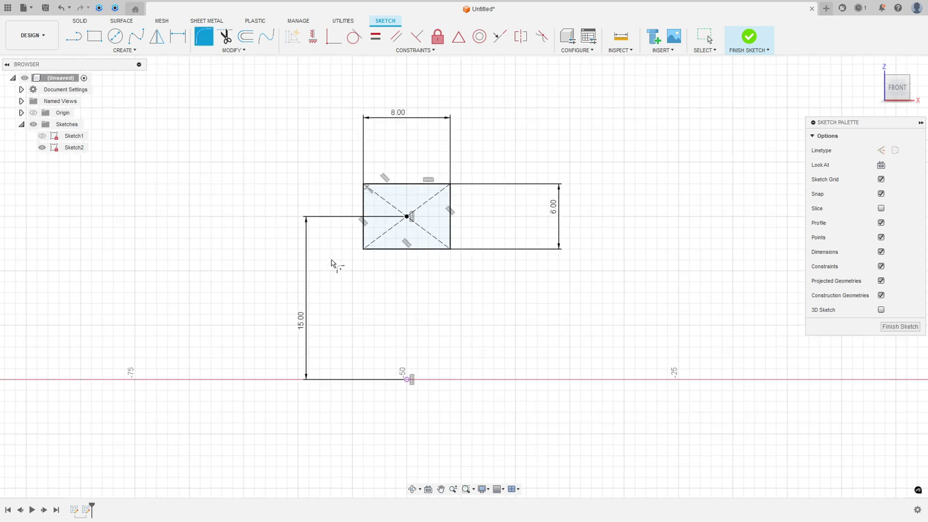
# Round the rectangle's two bottom corners with 1.25 mm fillets.
pyautogui.click(368, 248)
pyautogui.press('f')
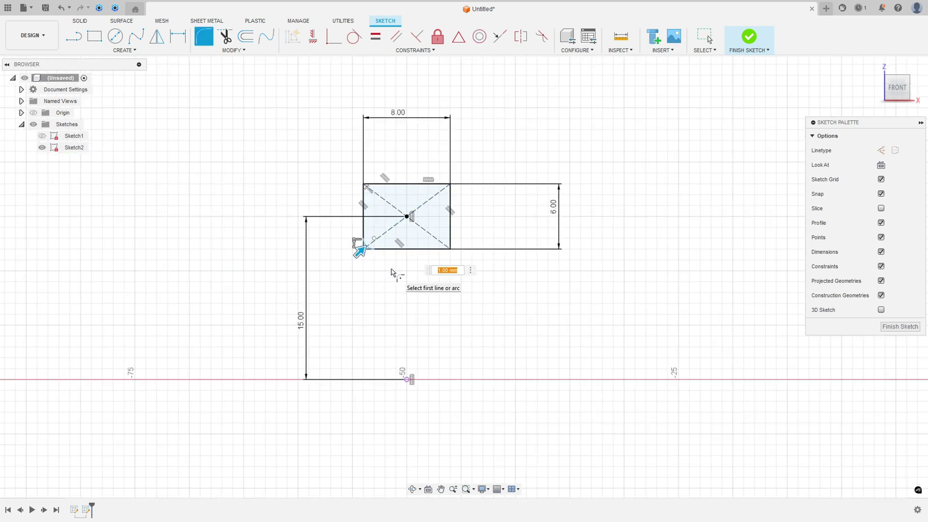
pyautogui.write('1,25')
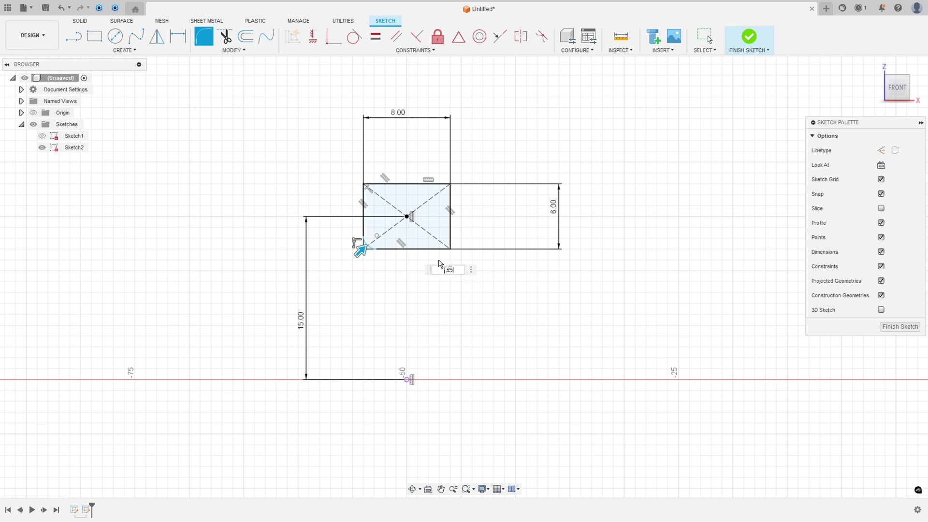
pyautogui.press('Return')
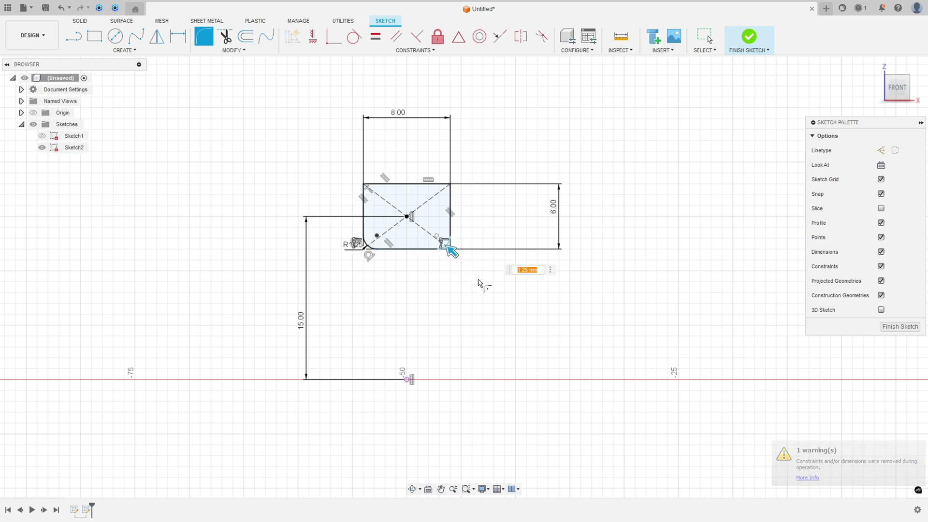
pyautogui.press('Return')
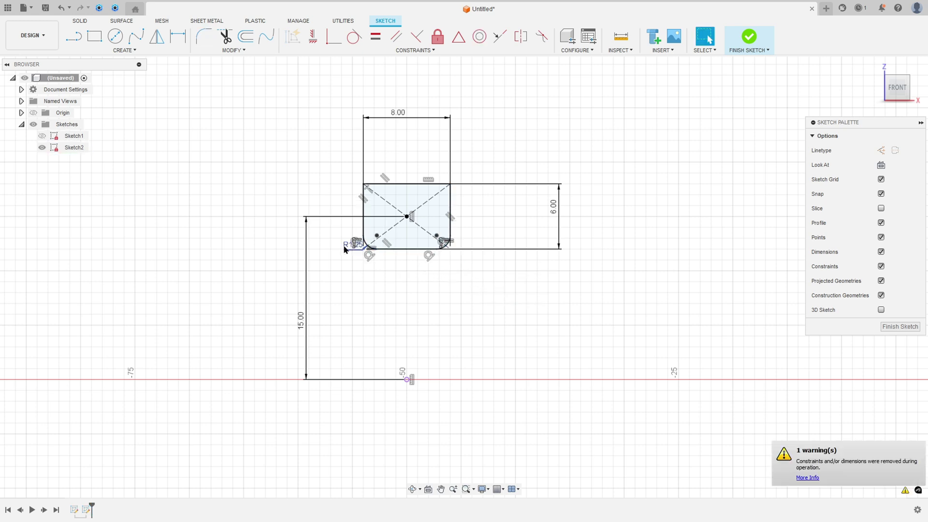
pyautogui.moveTo(344, 244); pyautogui.dragTo(343, 274)
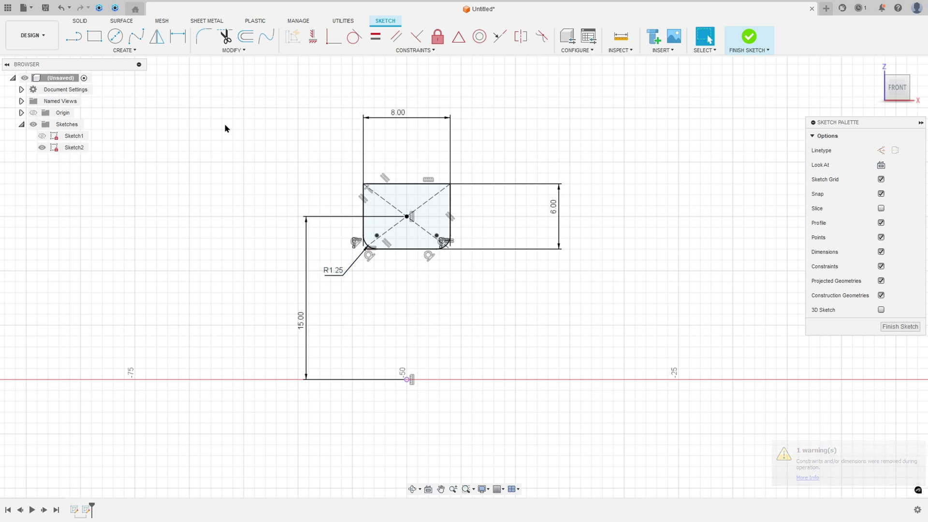
# Add 3 mm diameter circles centred on the rectangle's two top corners.
pyautogui.click(115, 37)
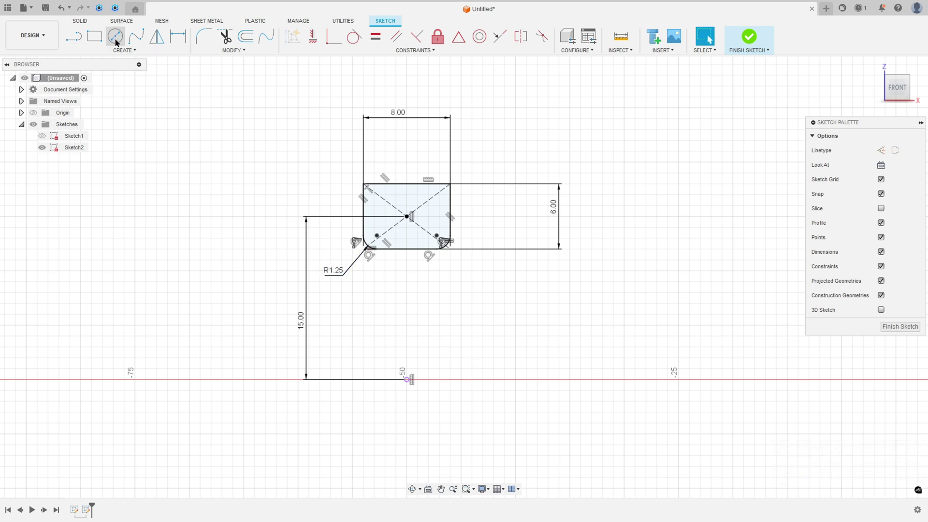
pyautogui.click(365, 185)
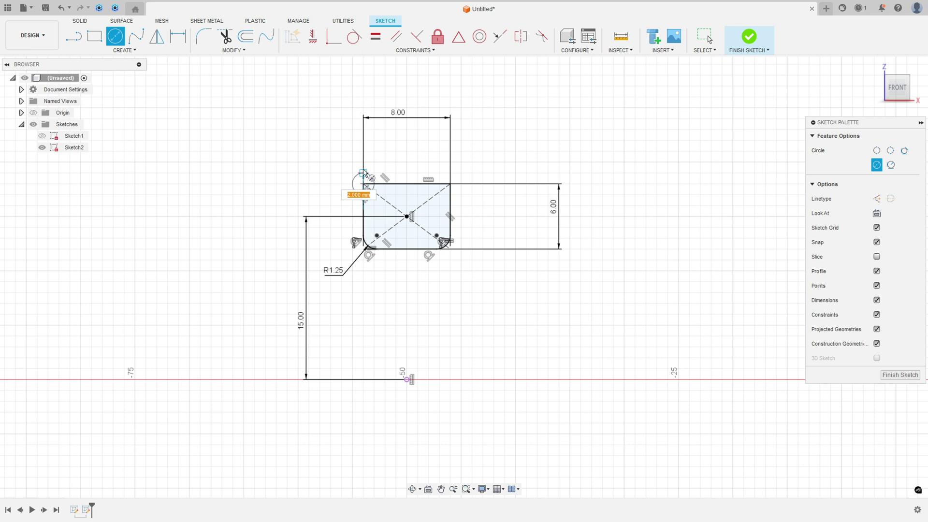
pyautogui.write('3')
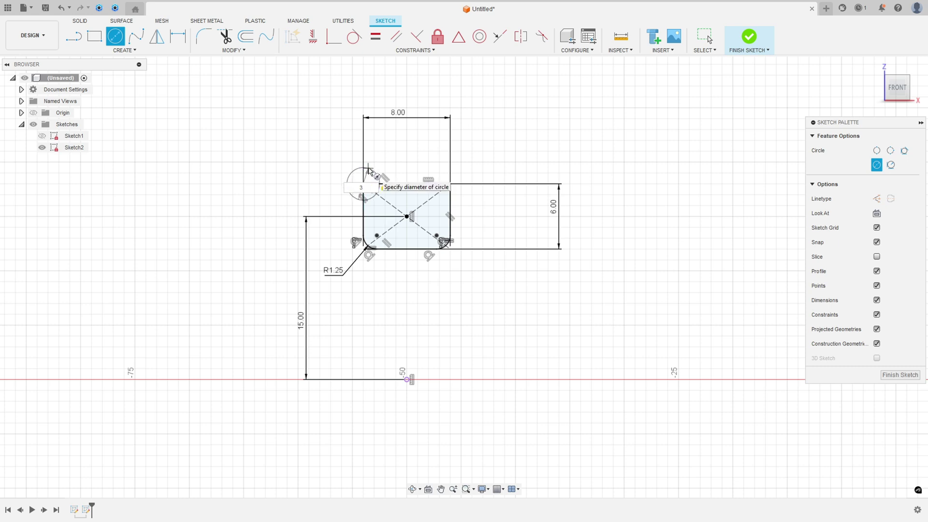
pyautogui.press('Return')
pyautogui.click(451, 185)
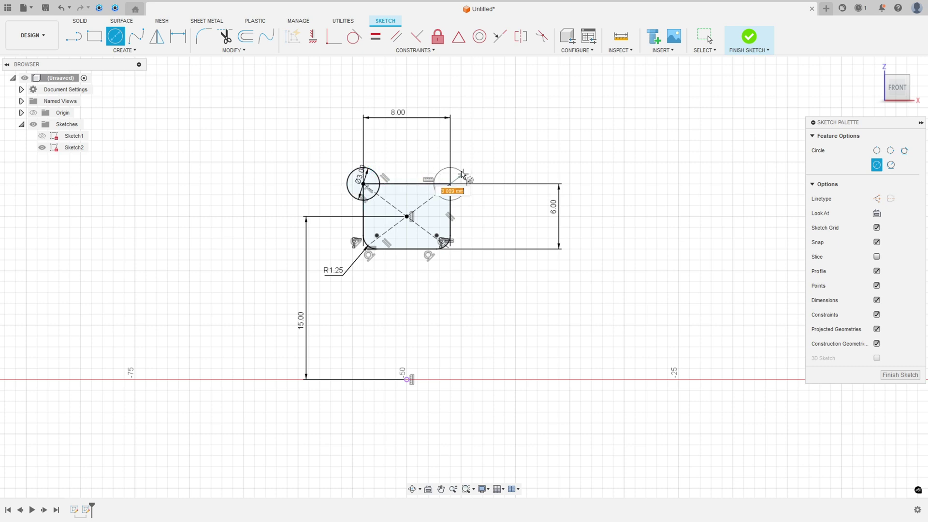
pyautogui.press('Return')
pyautogui.press('Escape')
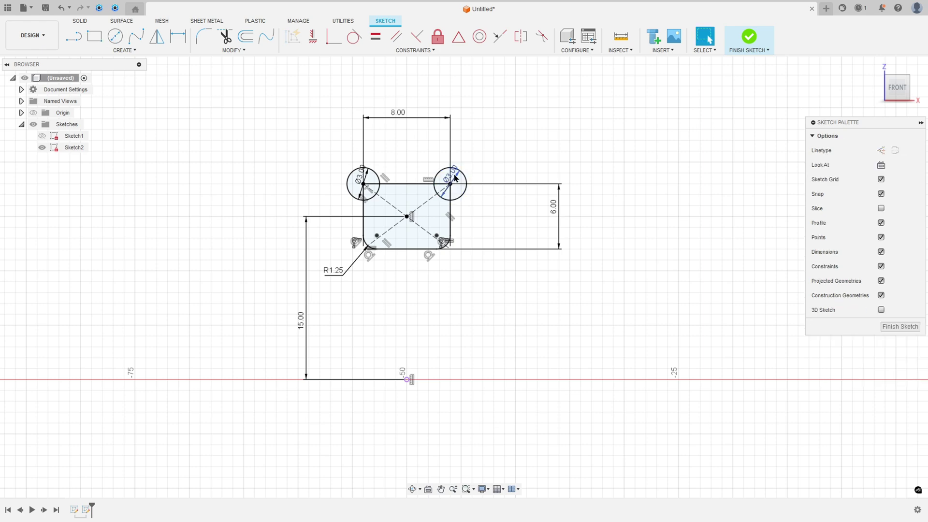
pyautogui.moveTo(460, 176); pyautogui.dragTo(483, 159)
pyautogui.moveTo(366, 178); pyautogui.dragTo(345, 156)
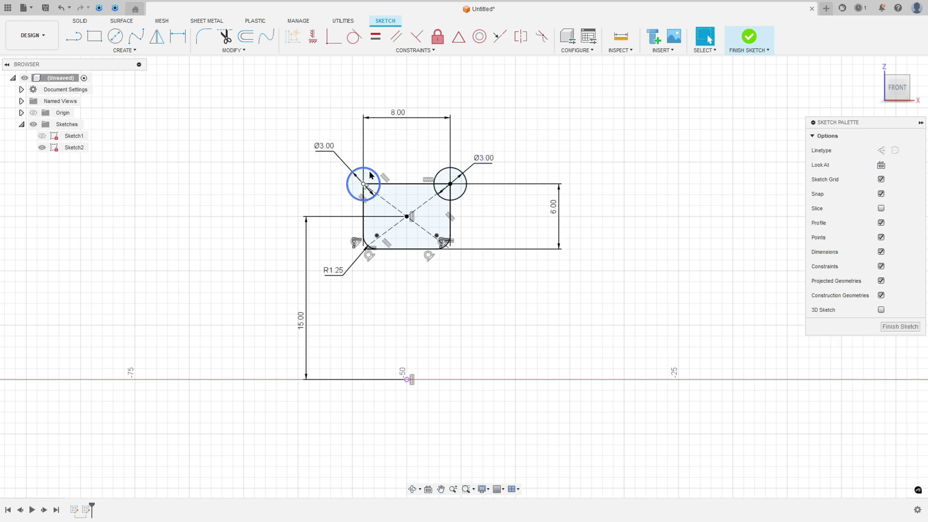
pyautogui.scroll(5, 394, 207)
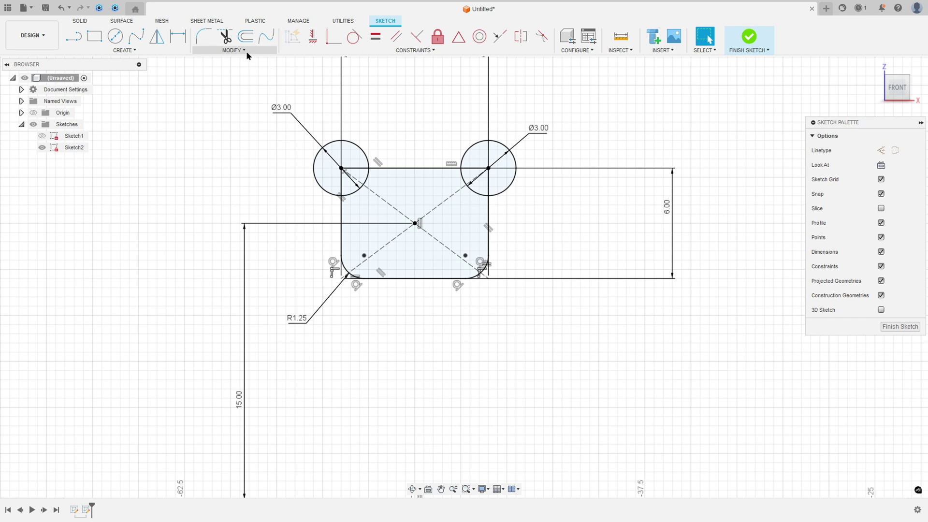
pyautogui.click(246, 53)
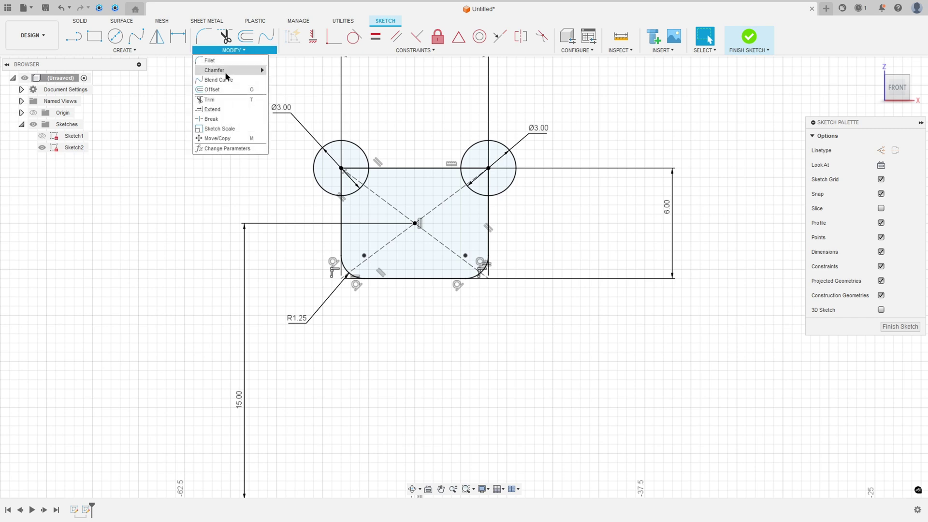
# Break the left circle, top edge and right circle at their intersections.
pyautogui.click(228, 124)
pyautogui.click(355, 196)
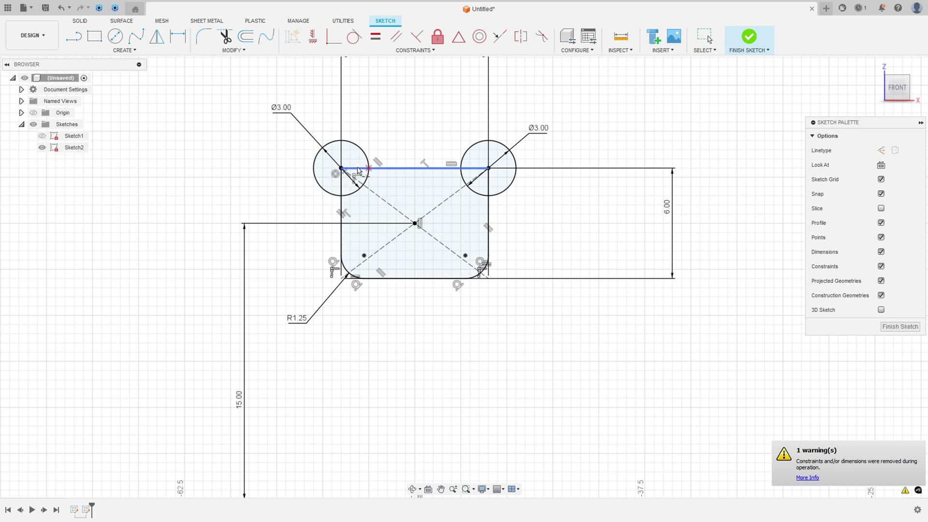
pyautogui.click(357, 171)
pyautogui.click(469, 175)
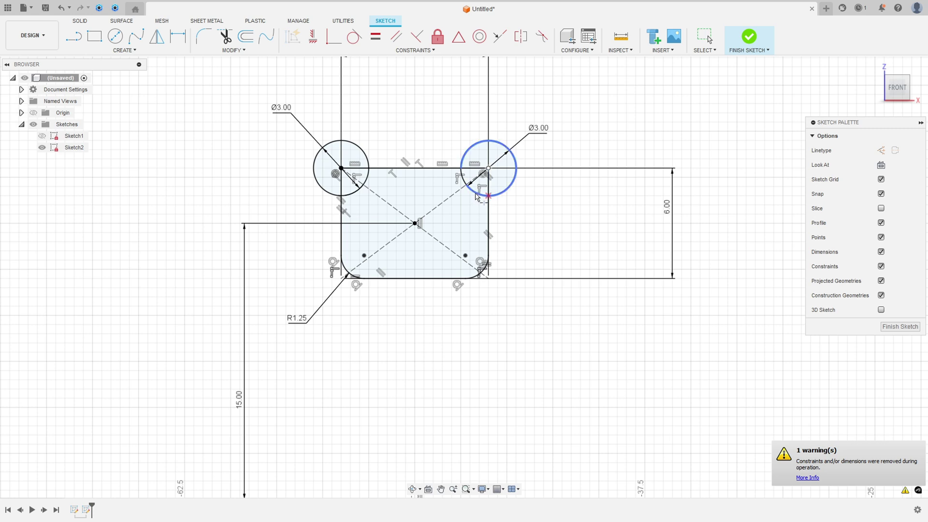
pyautogui.press('Escape')
# Convert the inner arcs and overlapping edge pieces to construction lines.
pyautogui.click(344, 186)
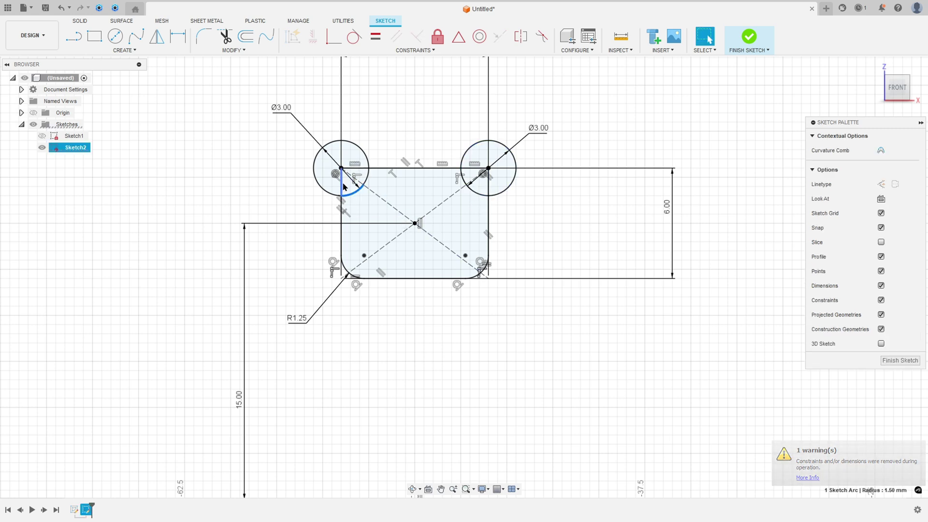
pyautogui.keyDown('shift'); pyautogui.click(359, 170); pyautogui.keyUp('shift')
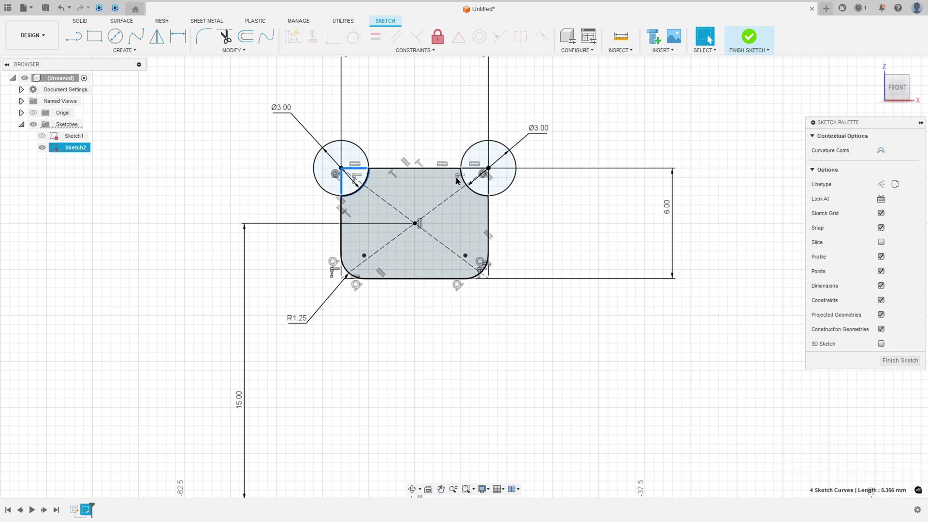
pyautogui.keyDown('shift'); pyautogui.click(469, 188); pyautogui.keyUp('shift')
pyautogui.keyDown('shift'); pyautogui.click(474, 169); pyautogui.keyUp('shift')
pyautogui.keyDown('shift'); pyautogui.click(488, 188); pyautogui.keyUp('shift')
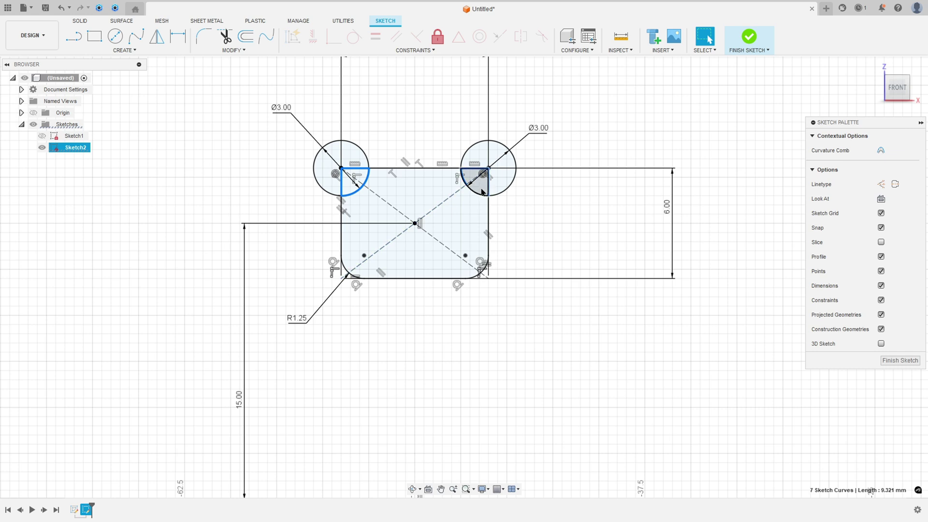
pyautogui.keyDown('shift'); pyautogui.click(477, 194); pyautogui.keyUp('shift')
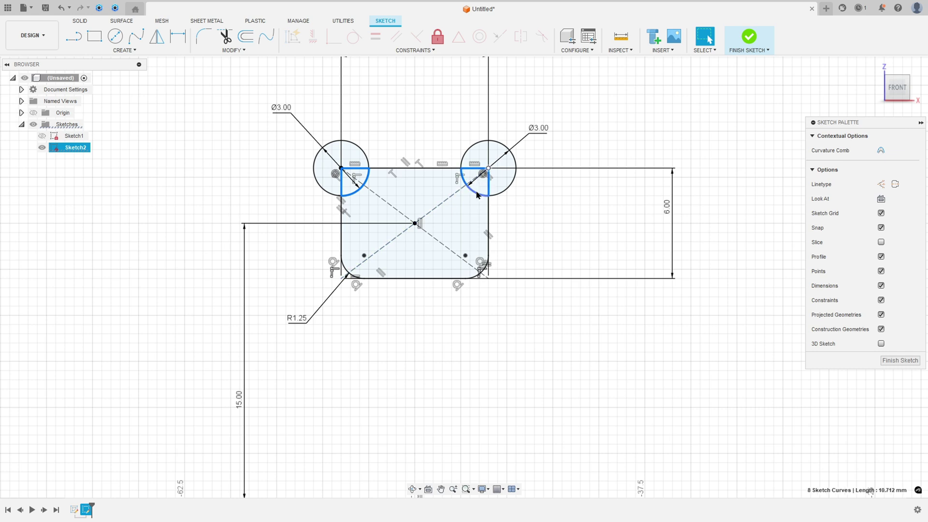
pyautogui.click(881, 184)
pyautogui.click(693, 116)
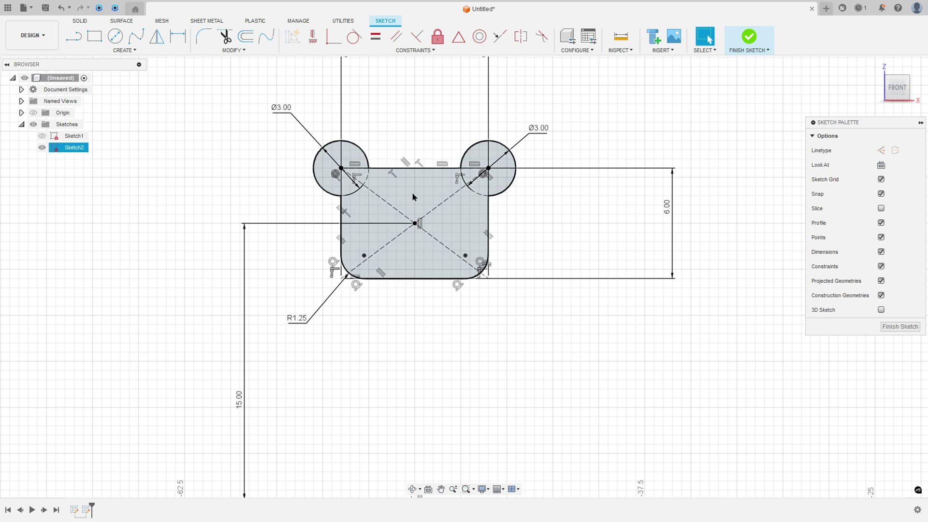
pyautogui.scroll(-2, 391, 276)
pyautogui.scroll(-1, 391, 278)
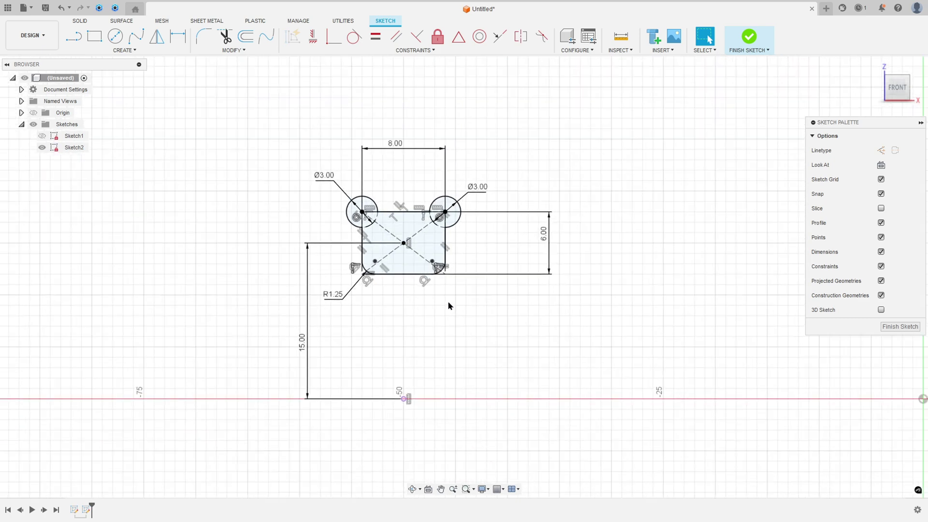
# Circular-pattern the rung profile into 4 copies around the point at -50.
pyautogui.click(137, 51)
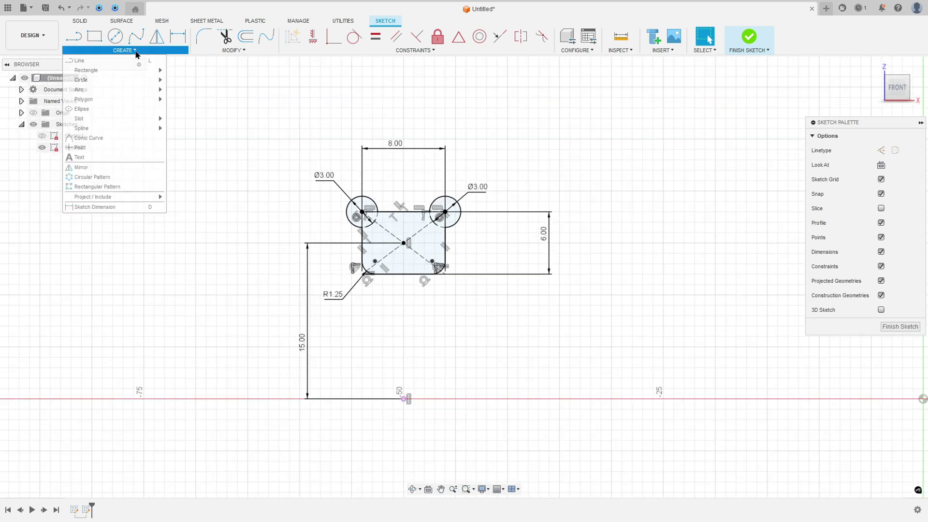
pyautogui.click(101, 182)
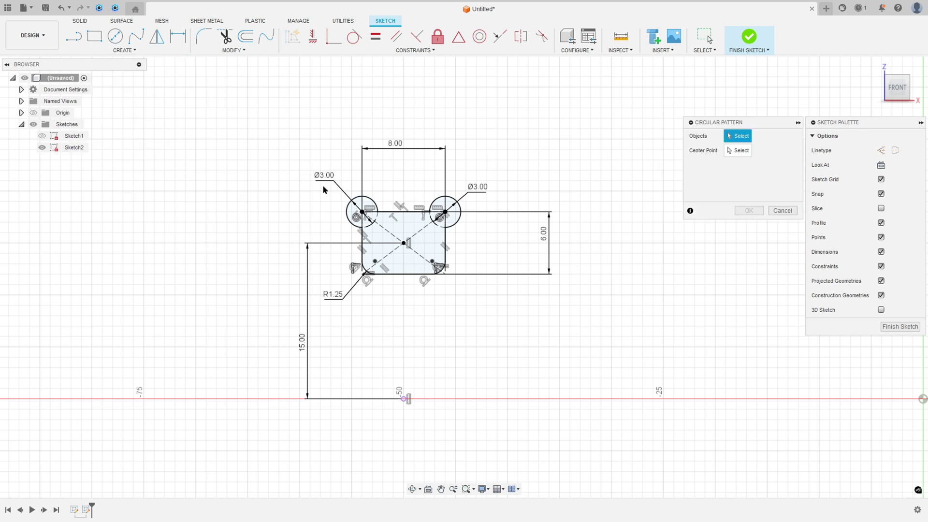
pyautogui.moveTo(329, 172); pyautogui.dragTo(495, 304)
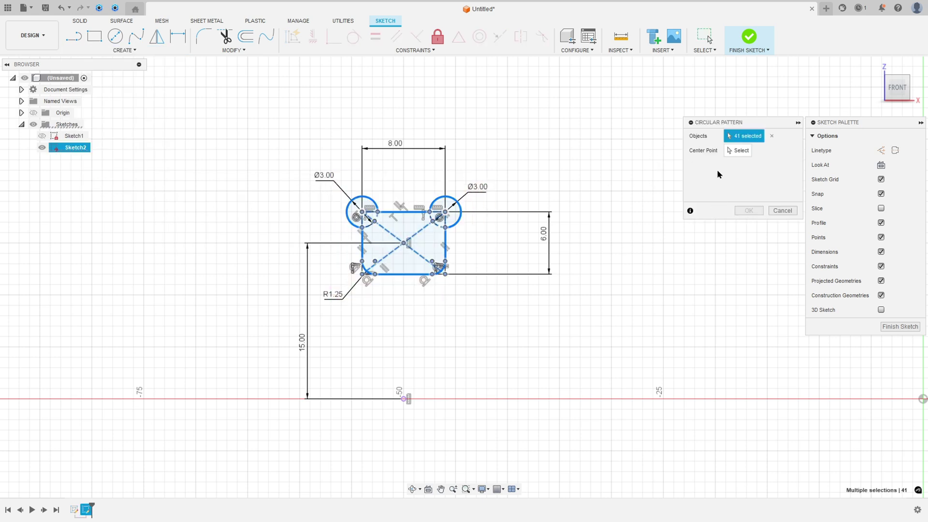
pyautogui.click(739, 153)
pyautogui.click(404, 399)
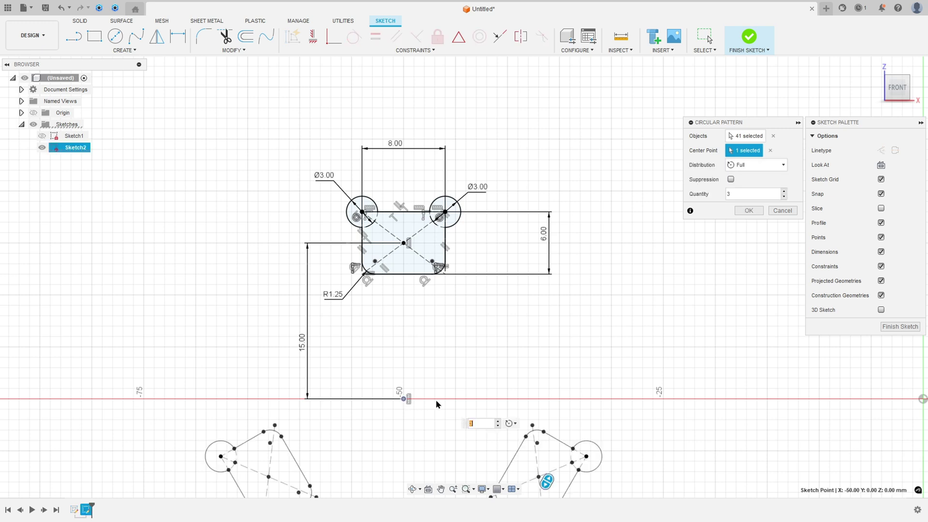
pyautogui.click(784, 194)
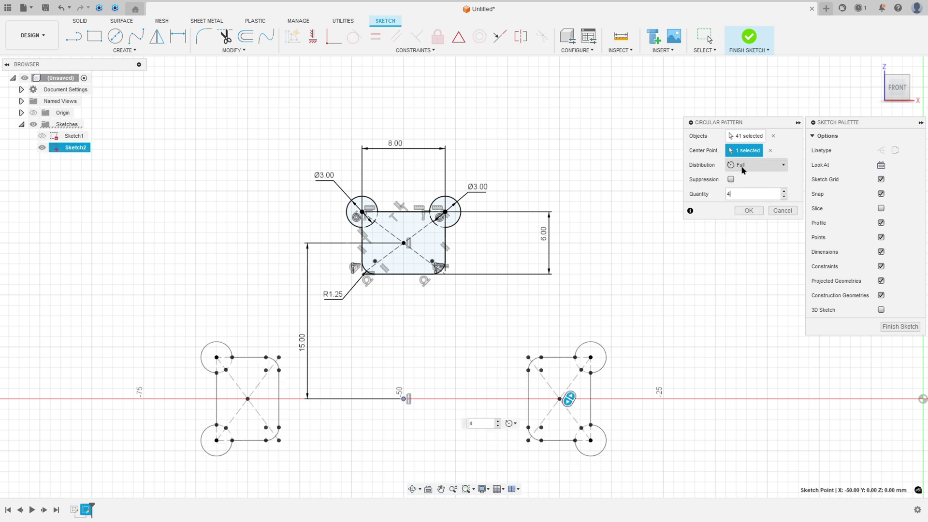
pyautogui.click(749, 210)
pyautogui.scroll(-3, 662, 300)
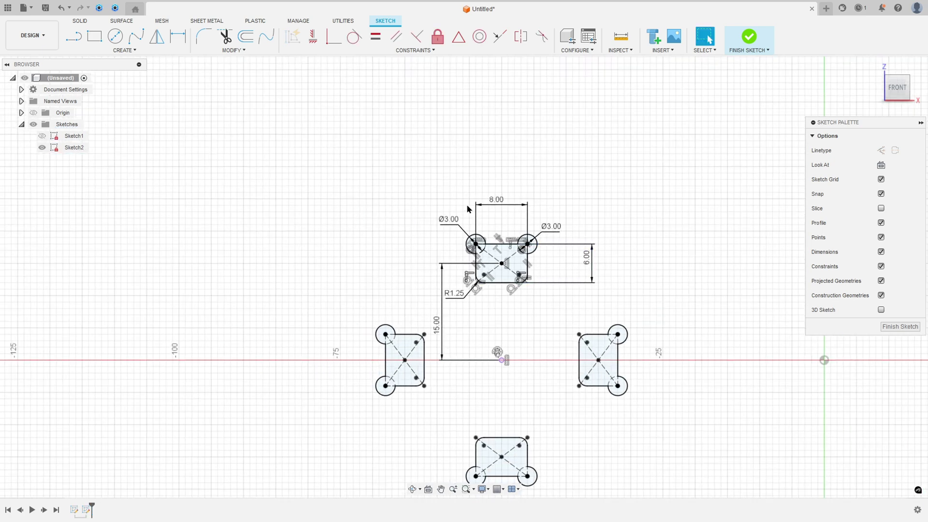
pyautogui.moveTo(661, 275)
pyautogui.mouseDown(button='middle')
pyautogui.moveTo(468, 229)
pyautogui.moveTo(471, 238)
pyautogui.mouseUp(button='middle')
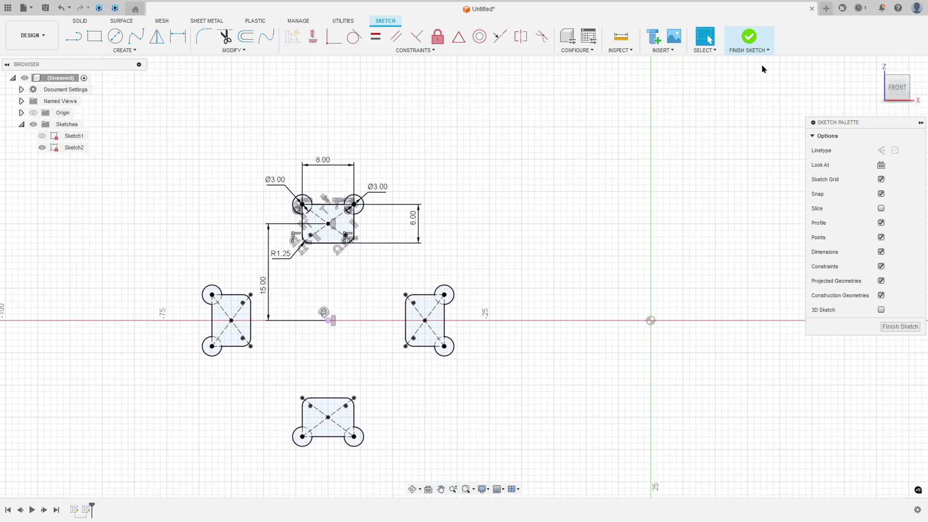
# Finish the sketch, return to the home view and show Sketch1's arc.
pyautogui.click(749, 39)
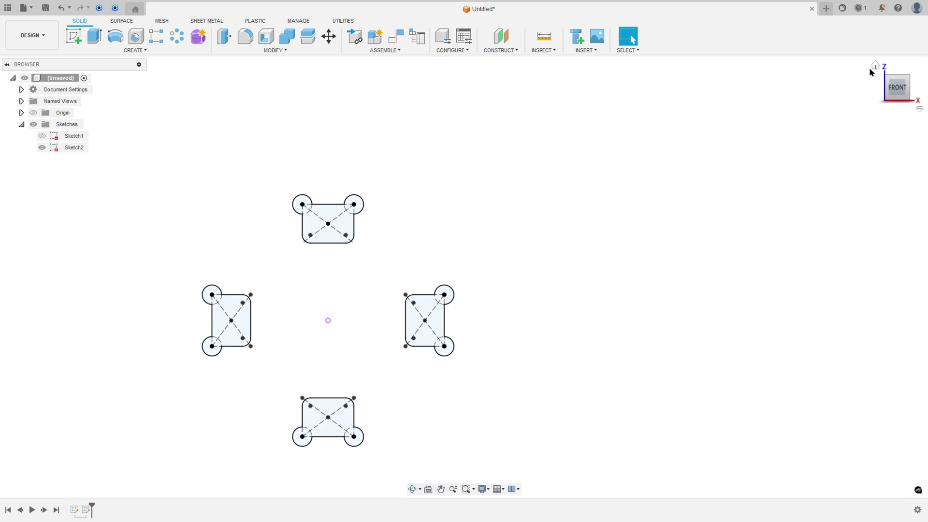
pyautogui.click(875, 66)
pyautogui.click(42, 136)
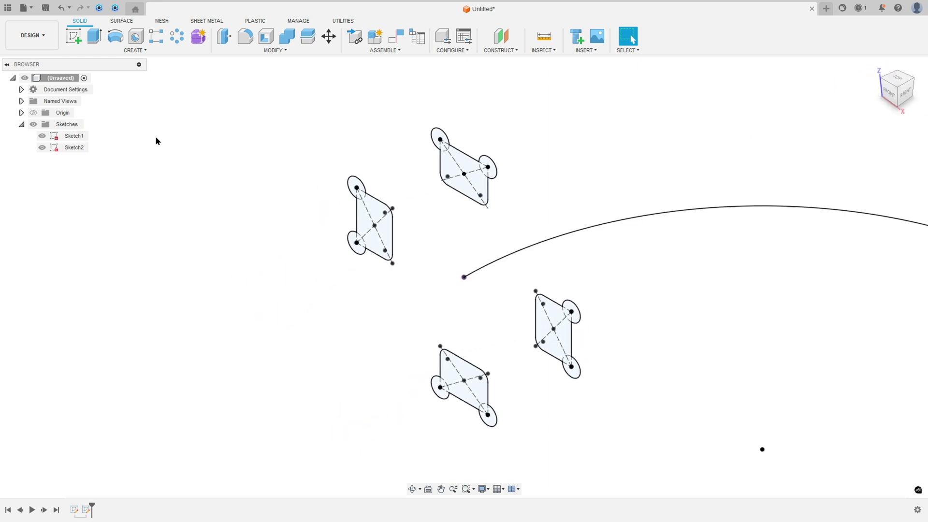
pyautogui.click(875, 67)
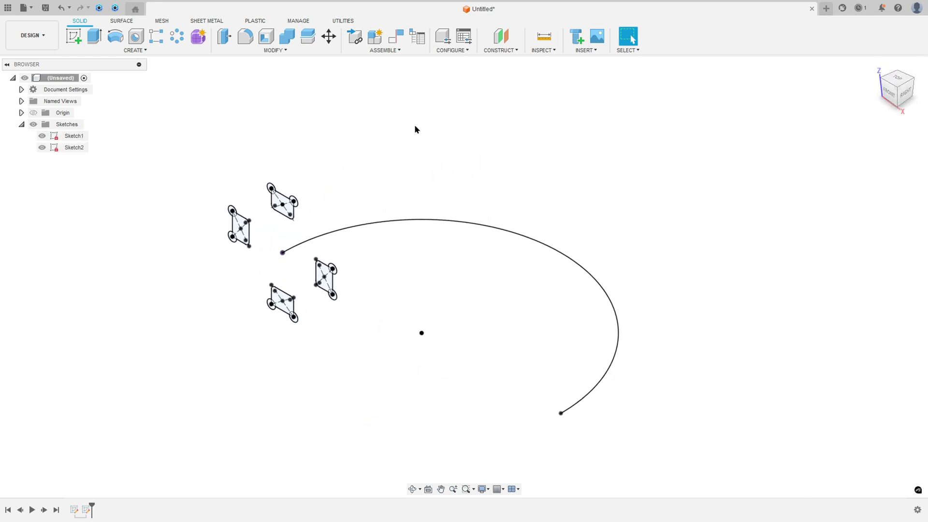
pyautogui.click(135, 50)
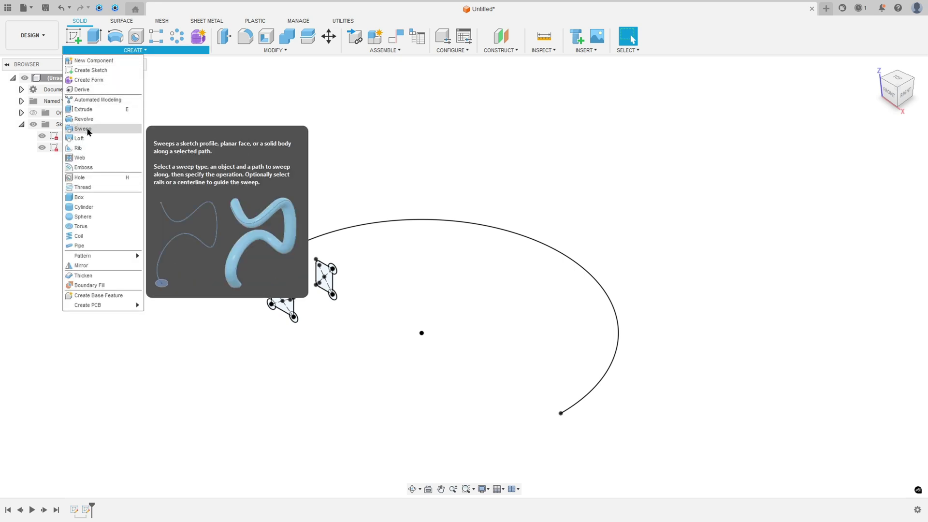
# Sweep the four profiles along the arc with a -405° twist angle.
pyautogui.click(120, 128)
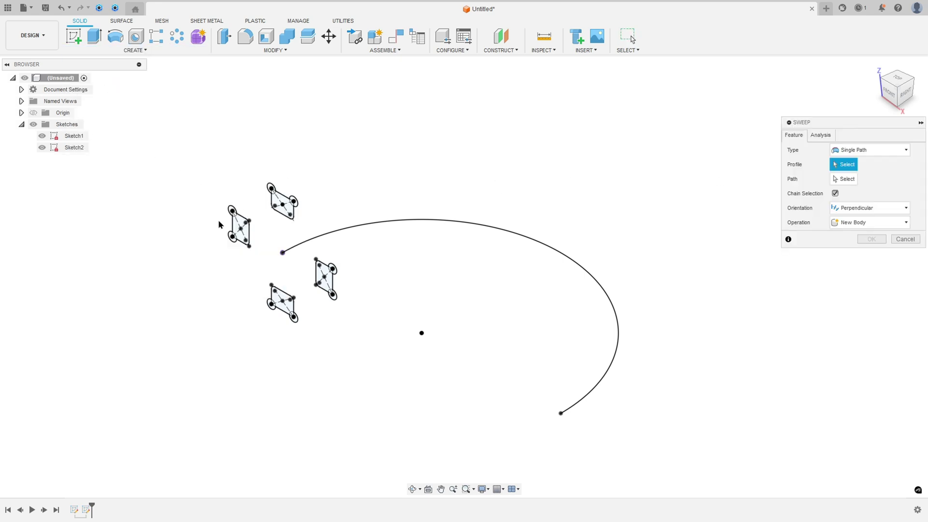
pyautogui.click(241, 231)
pyautogui.click(284, 203)
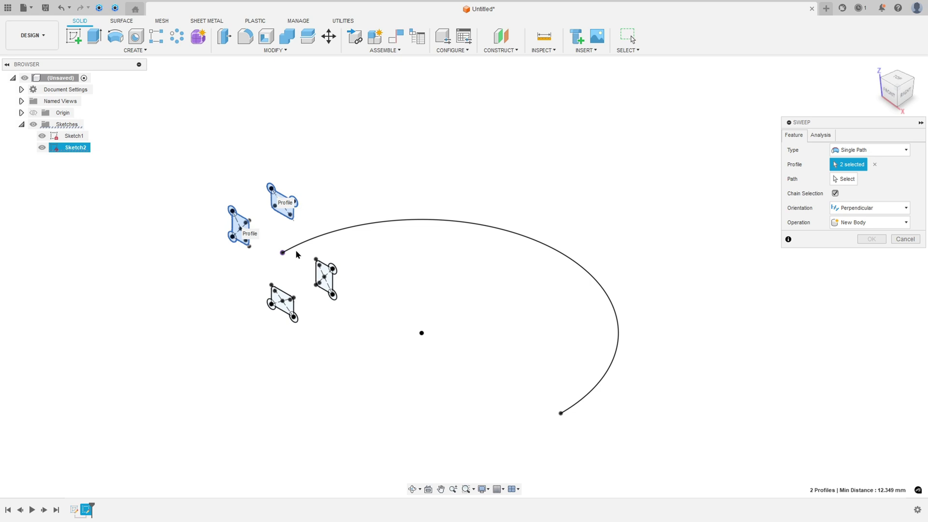
pyautogui.click(328, 284)
pyautogui.click(284, 300)
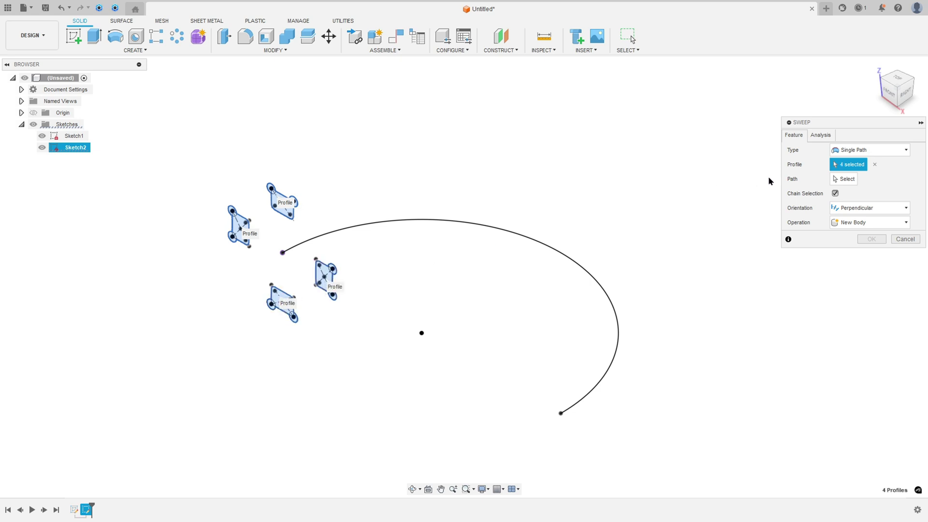
pyautogui.click(842, 185)
pyautogui.click(396, 221)
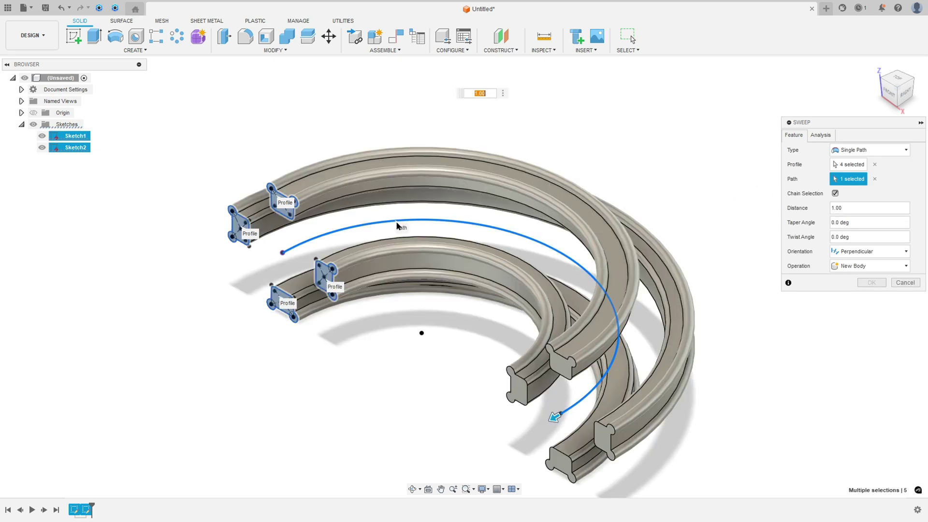
pyautogui.click(831, 239)
pyautogui.write('-405')
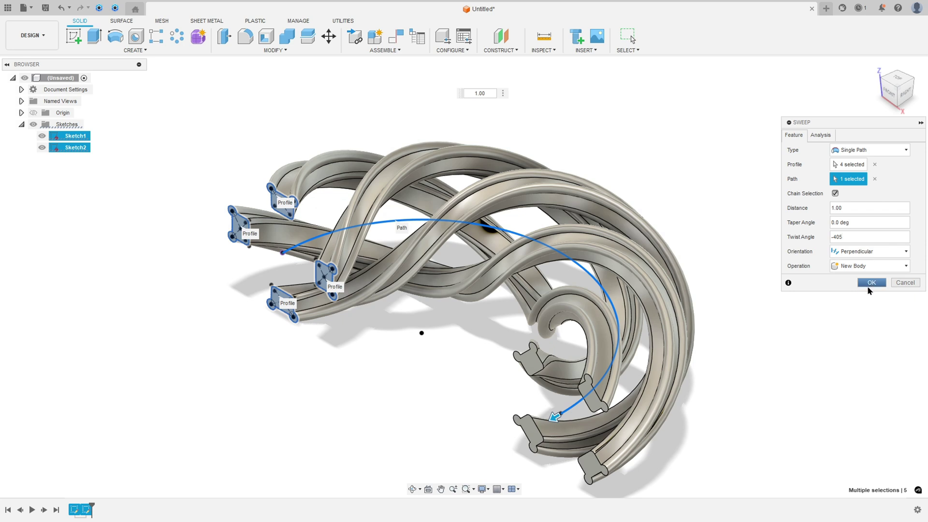
pyautogui.click(866, 284)
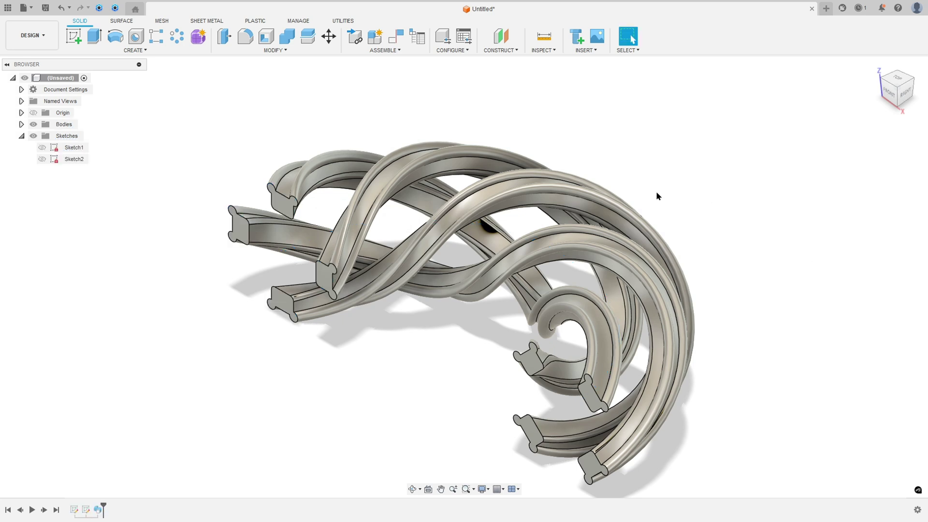
# Hide Body1 through Body4 and show the arc sketch Sketch1.
pyautogui.click(21, 125)
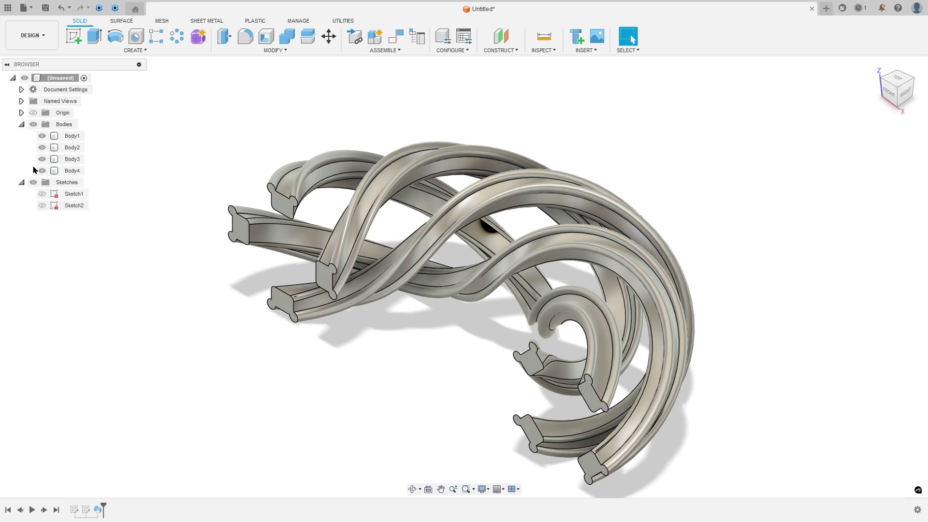
pyautogui.click(42, 171)
pyautogui.click(42, 159)
pyautogui.click(42, 147)
pyautogui.click(43, 136)
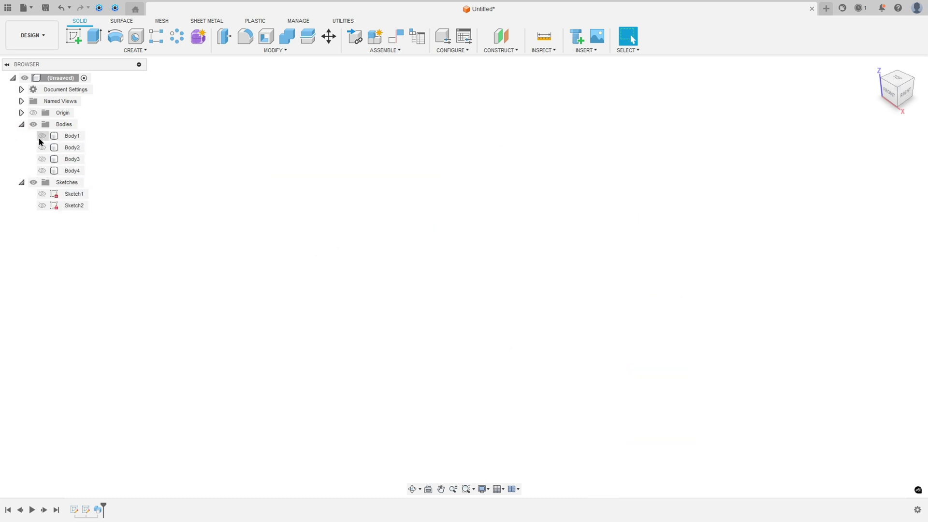
pyautogui.click(42, 194)
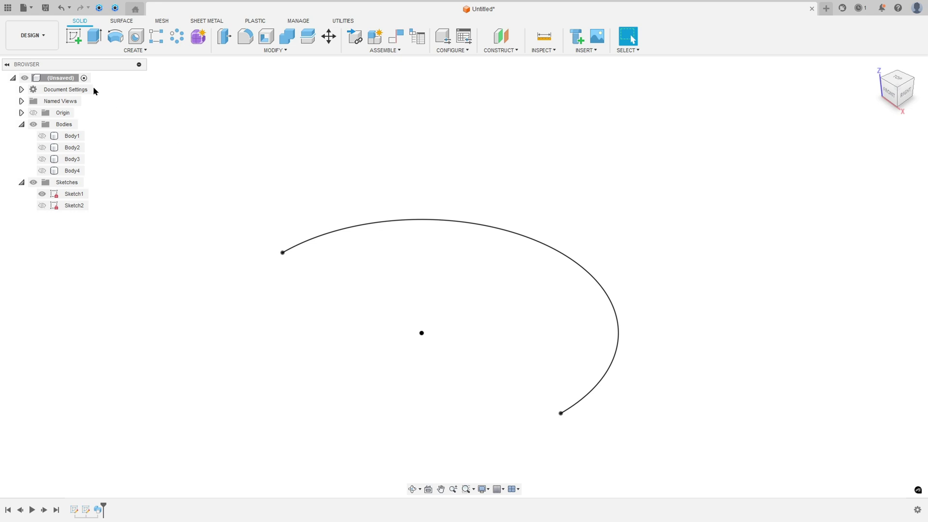
pyautogui.click(74, 36)
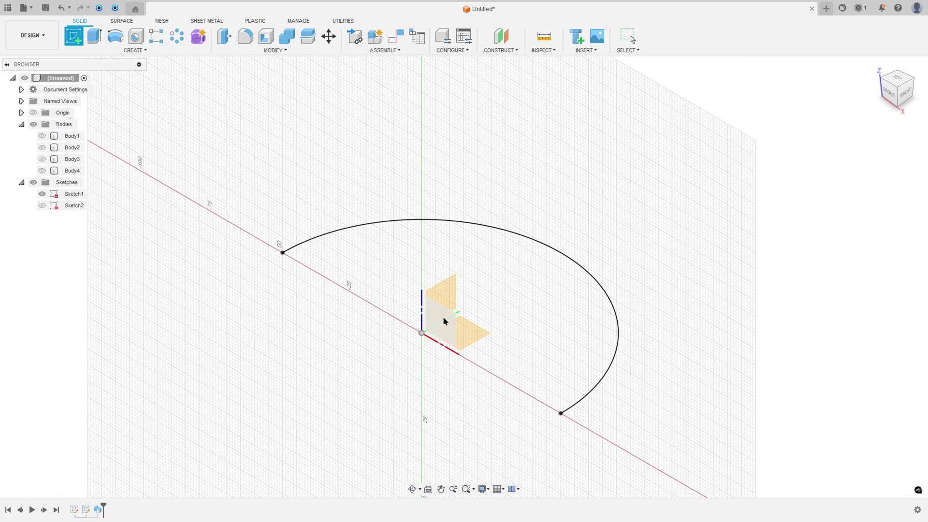
# Create Sketch3 on the front plane with the -50 arc endpoint projected, hiding Sketch1.
pyautogui.click(444, 321)
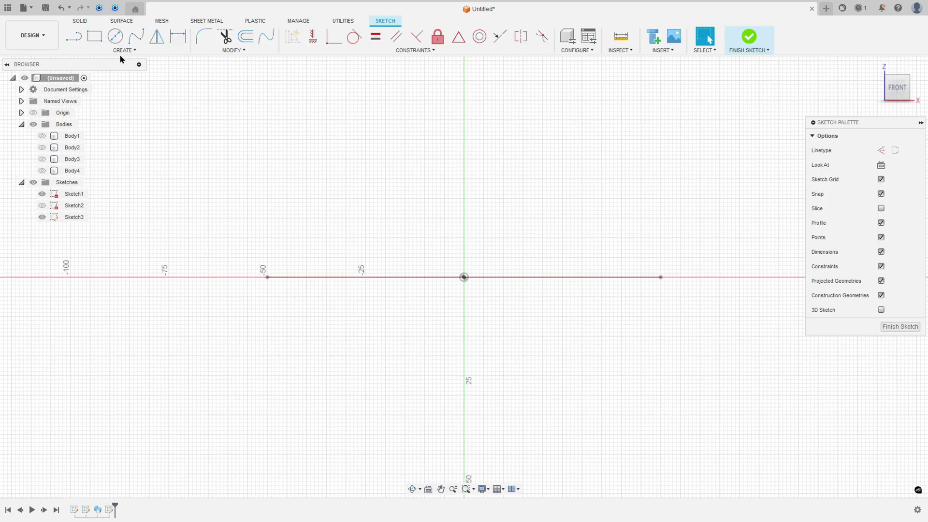
pyautogui.click(121, 53)
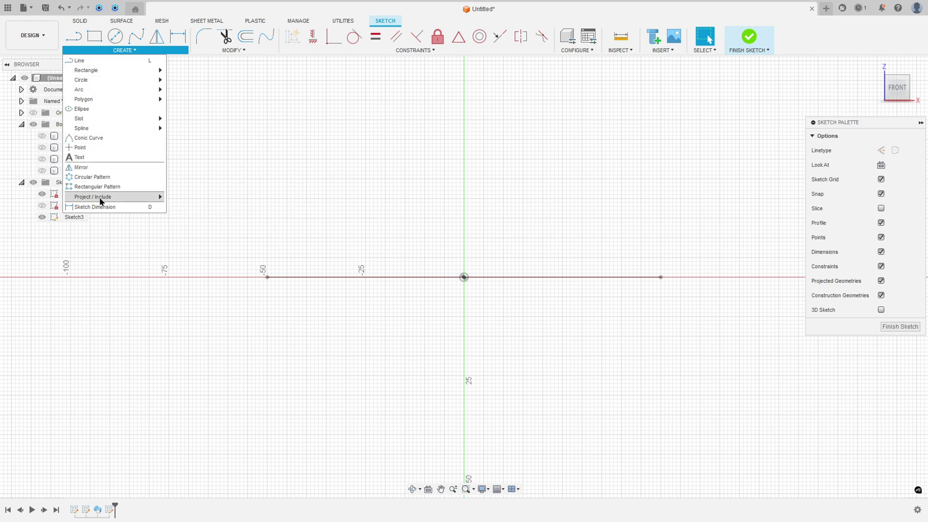
pyautogui.moveTo(101, 201)
pyautogui.click(179, 198)
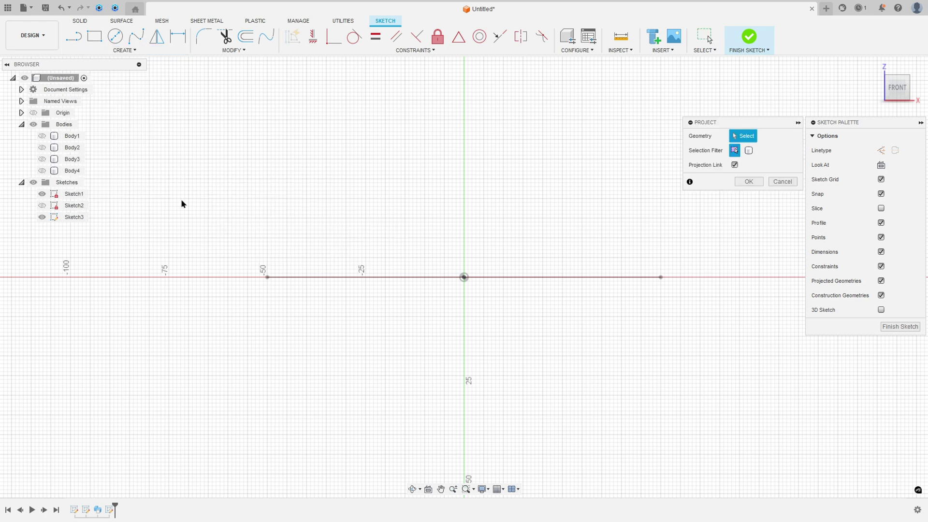
pyautogui.click(267, 278)
pyautogui.click(746, 183)
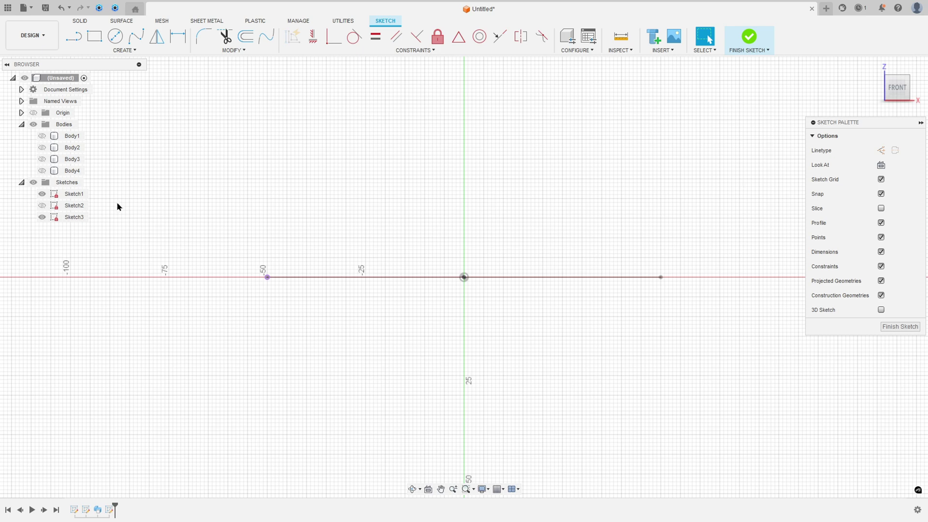
pyautogui.click(42, 195)
pyautogui.click(43, 195)
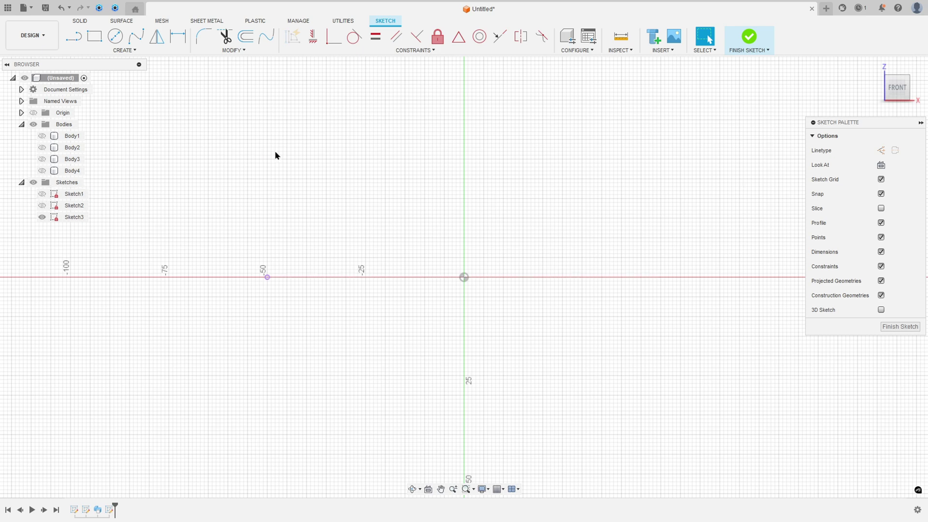
# Draw a 26 × 2 mm center rectangle on the projected point.
pyautogui.click(98, 37)
pyautogui.click(908, 150)
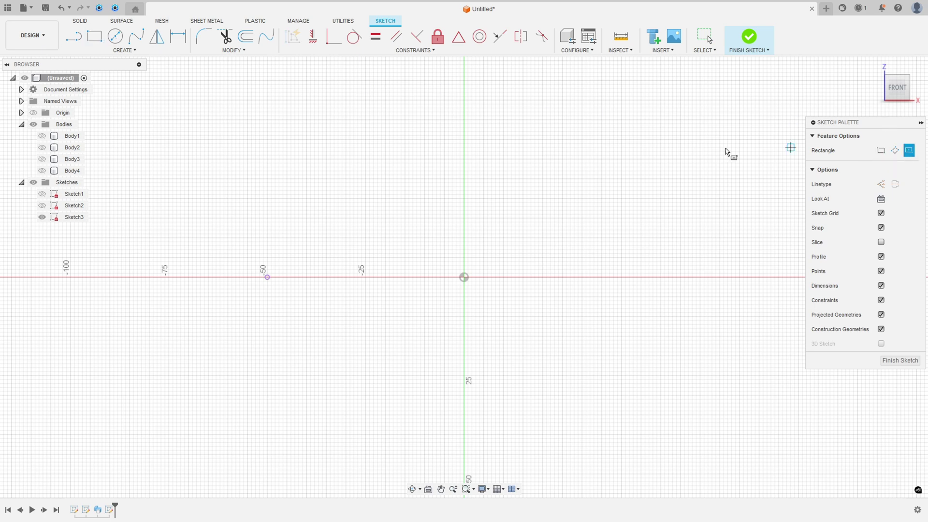
pyautogui.click(267, 277)
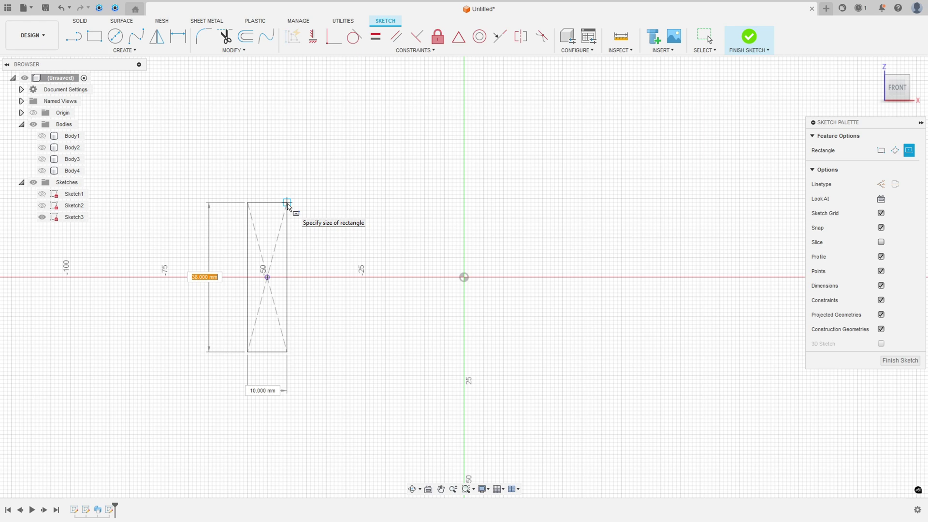
pyautogui.write('26')
pyautogui.press('Tab')
pyautogui.write('2')
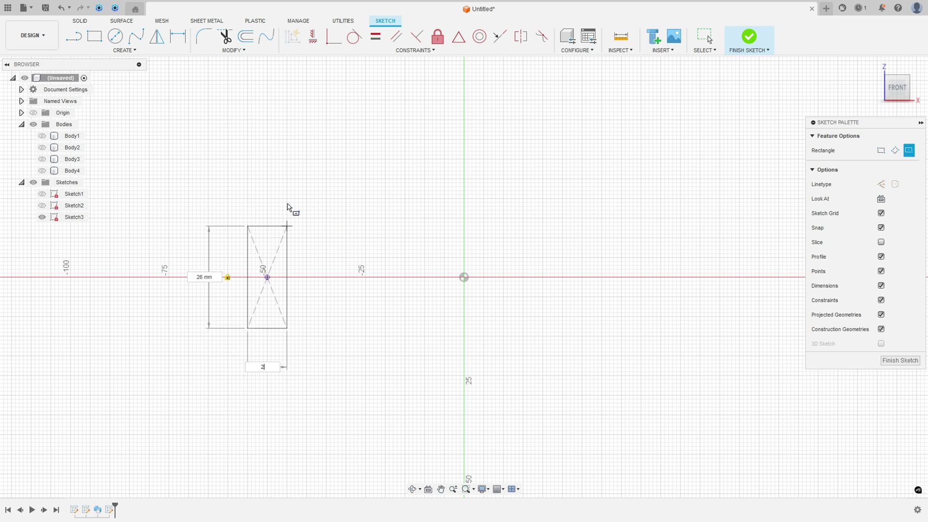
pyautogui.press('Return')
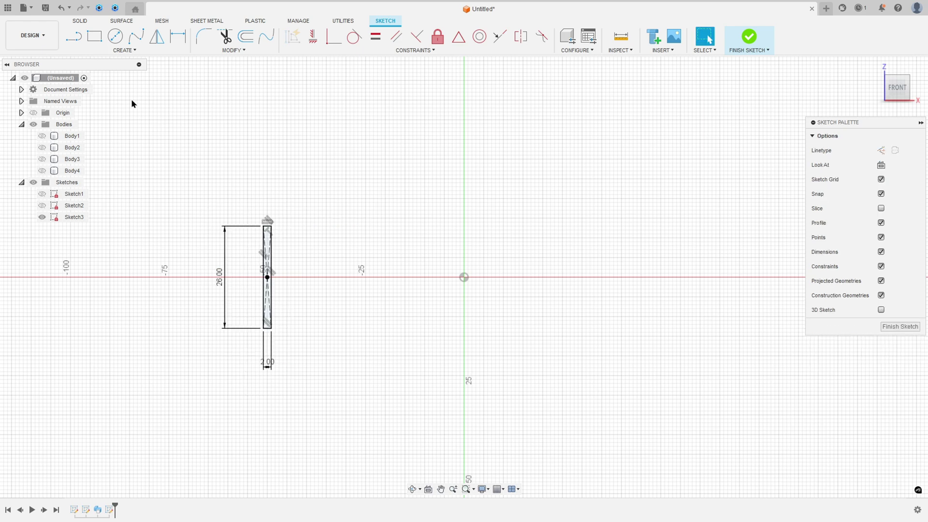
# Add a second 2 × 26 mm center rectangle on the same point to form a cross.
pyautogui.press('r')
pyautogui.click(909, 150)
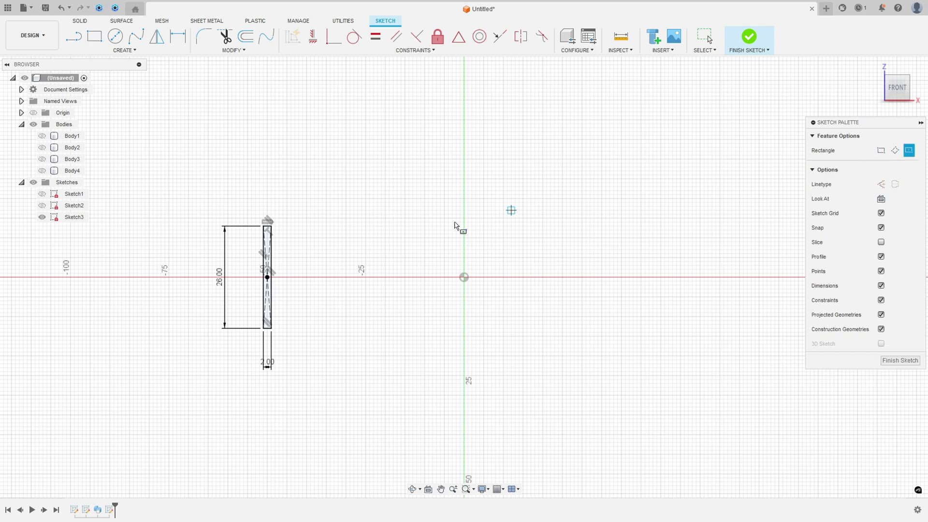
pyautogui.click(268, 278)
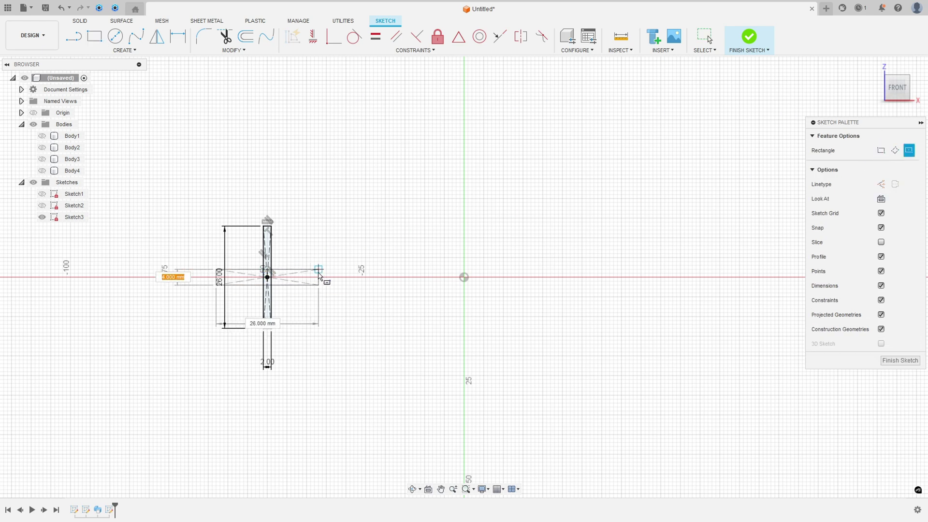
pyautogui.write('2')
pyautogui.press('Tab')
pyautogui.write('26')
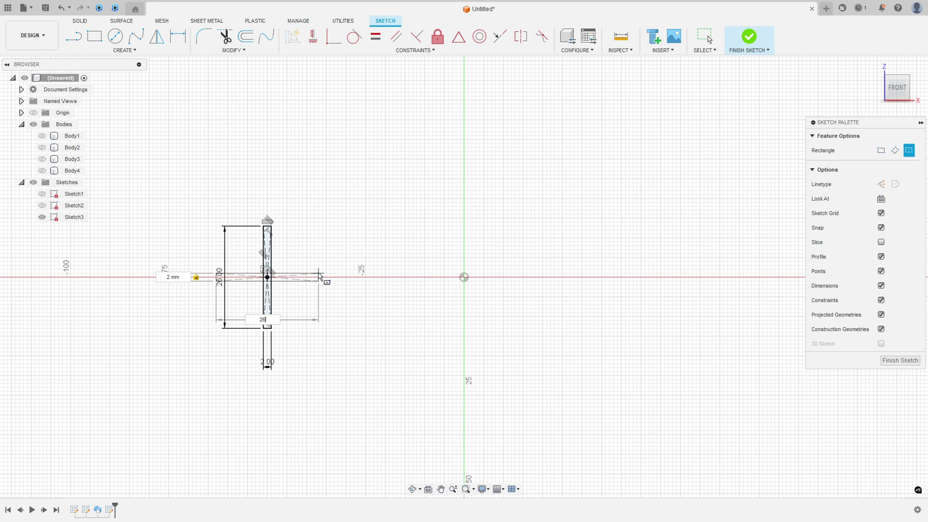
pyautogui.press('Return')
pyautogui.press('Escape')
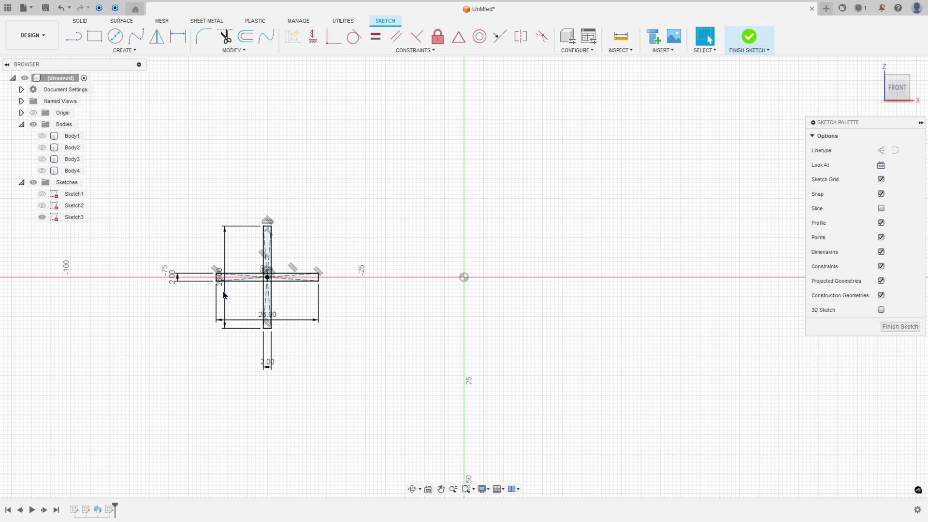
# Move the two 26.00 dimensions clear of the cross and finish the sketch.
pyautogui.moveTo(224, 290); pyautogui.dragTo(381, 290)
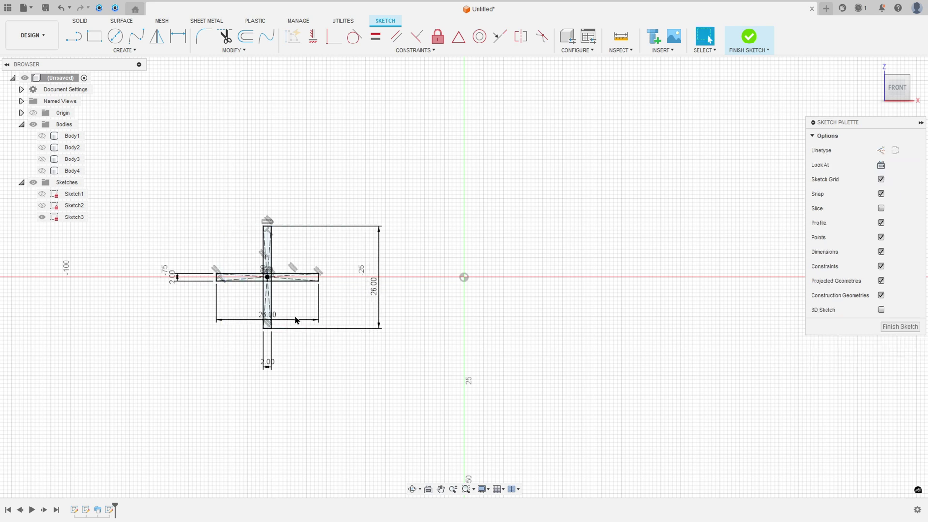
pyautogui.moveTo(287, 324); pyautogui.dragTo(290, 186)
pyautogui.scroll(1, 407, 245)
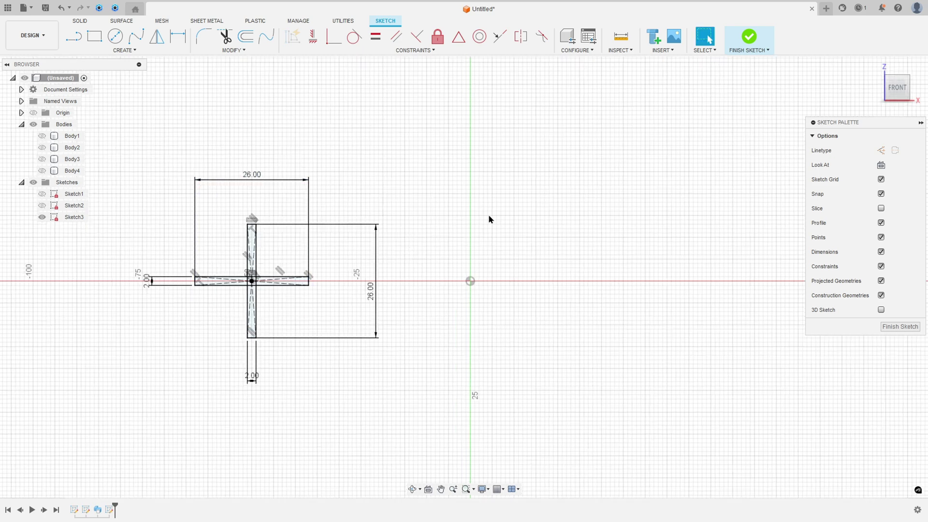
pyautogui.click(750, 39)
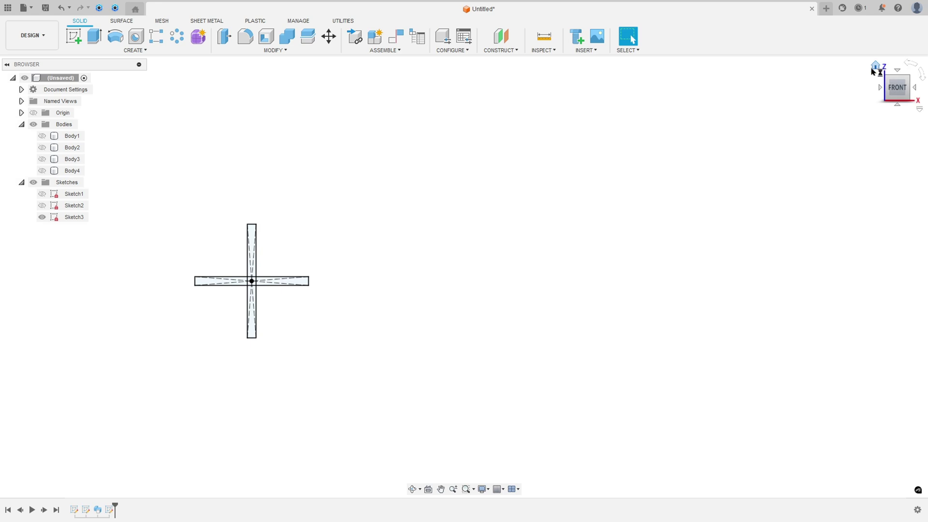
# Start a sweep and select the three parts of the cross profile.
pyautogui.click(874, 68)
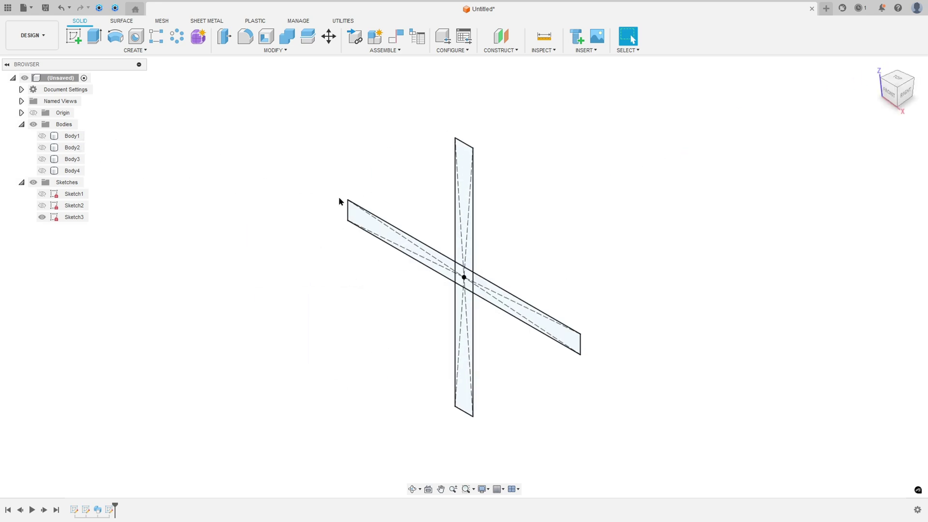
pyautogui.click(139, 51)
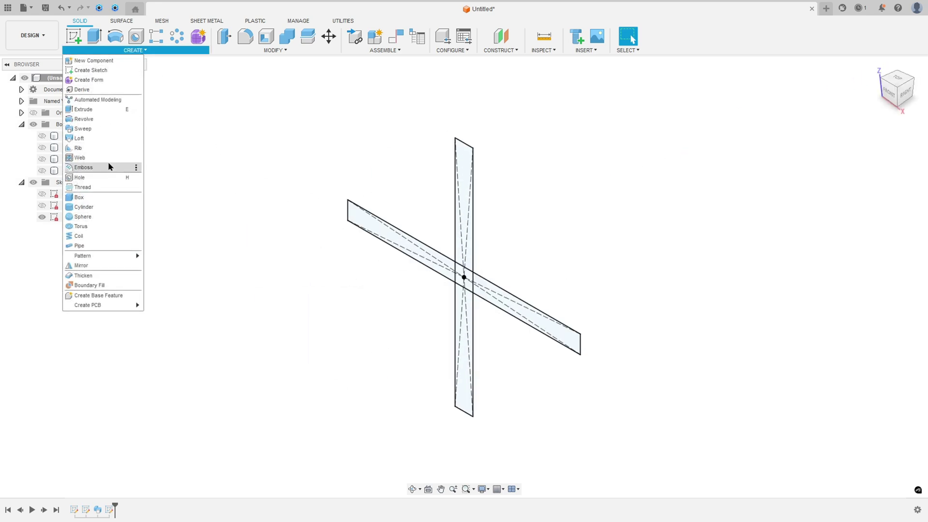
pyautogui.click(111, 130)
pyautogui.click(464, 321)
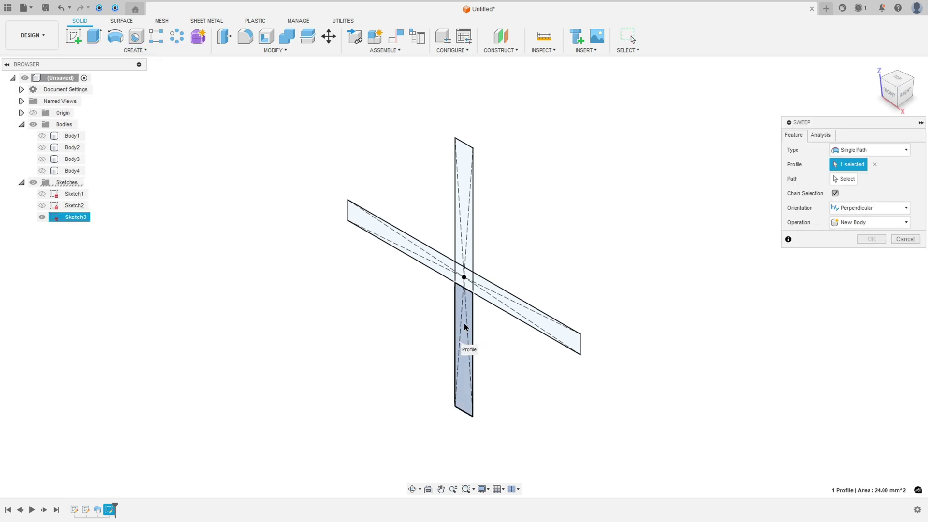
pyautogui.click(464, 276)
pyautogui.click(465, 231)
pyautogui.scroll(-3, 507, 275)
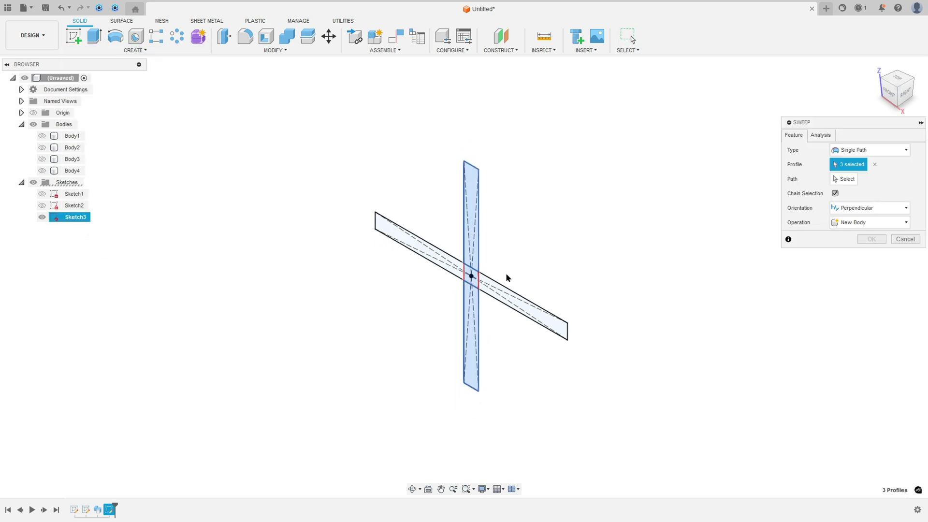
# Show Sketch1 and sweep the cross along its arc with a -405° twist as a new body.
pyautogui.click(42, 194)
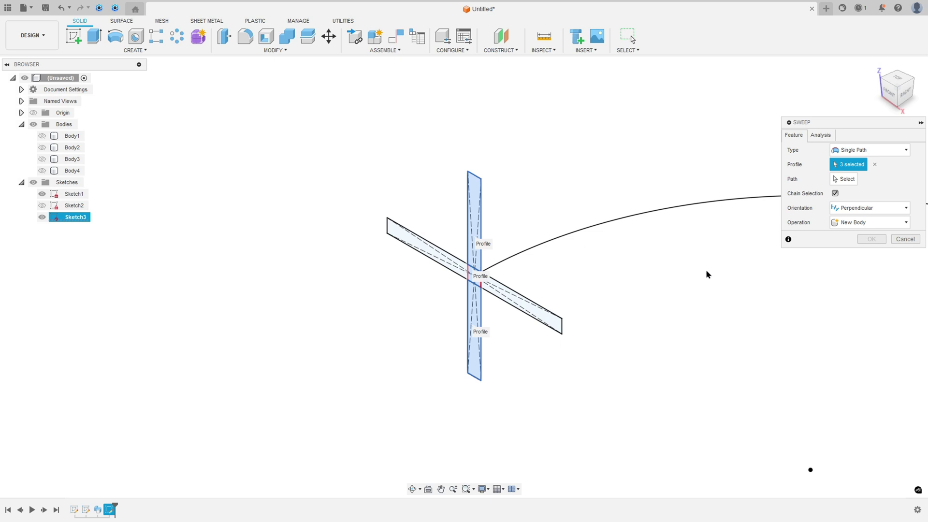
pyautogui.scroll(4, 703, 273)
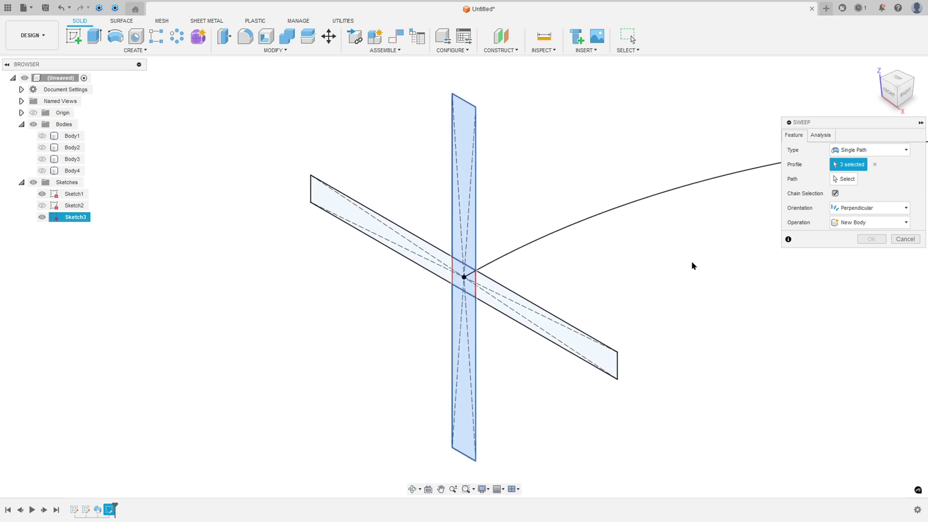
pyautogui.scroll(-5, 683, 265)
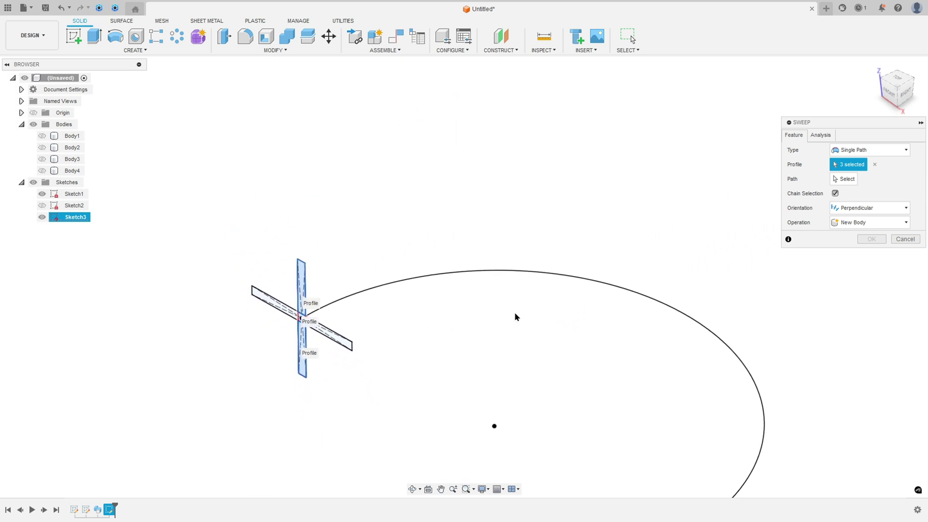
pyautogui.moveTo(528, 275); pyautogui.dragTo(529, 266, button='middle')
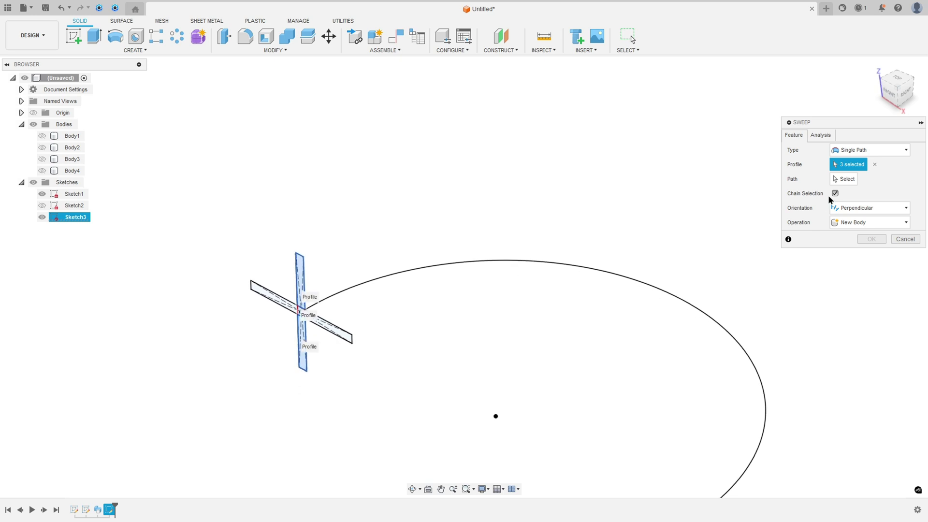
pyautogui.click(520, 261)
pyautogui.scroll(-1, 434, 319)
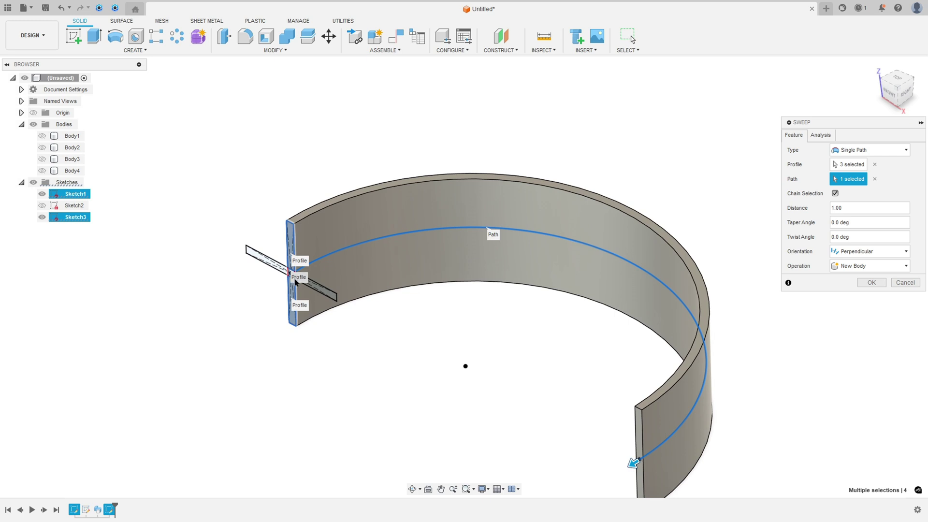
pyautogui.click(838, 237)
pyautogui.write('-405')
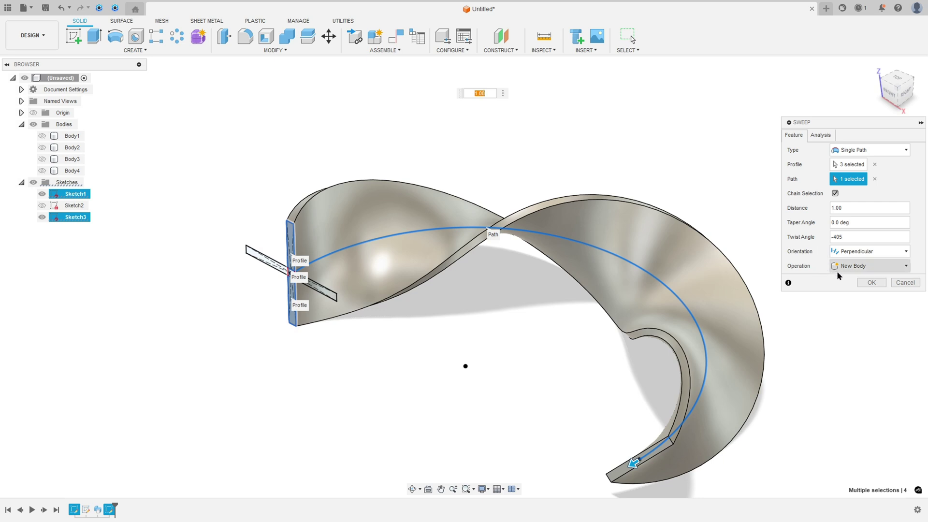
pyautogui.click(872, 284)
# Show Sketch3 again and hide Body5.
pyautogui.click(42, 229)
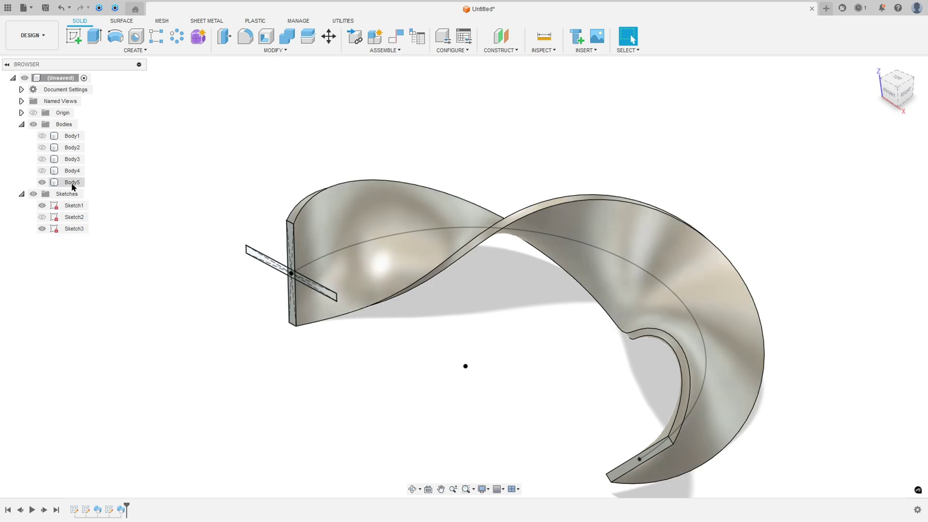
pyautogui.click(48, 184)
pyautogui.click(42, 183)
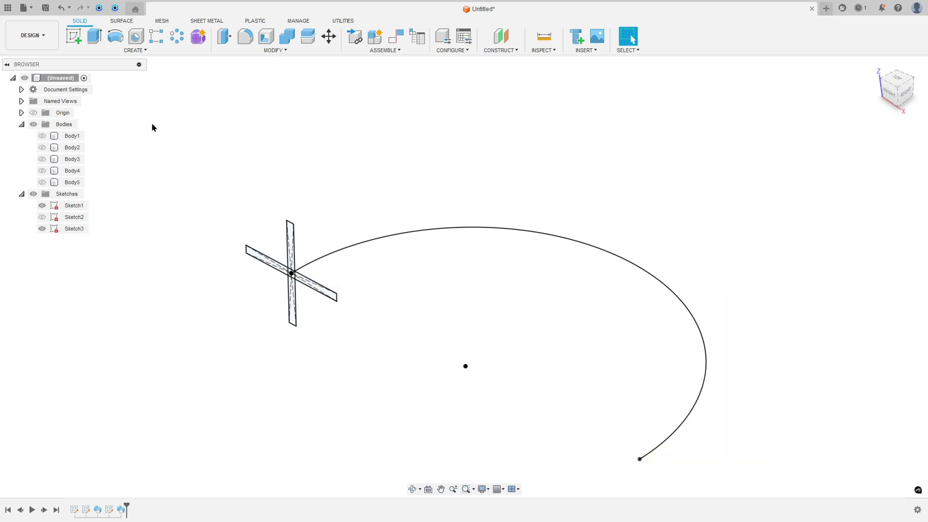
# Sweep the three horizontal strip profiles along the arc with a -405° twist into Body6.
pyautogui.click(134, 50)
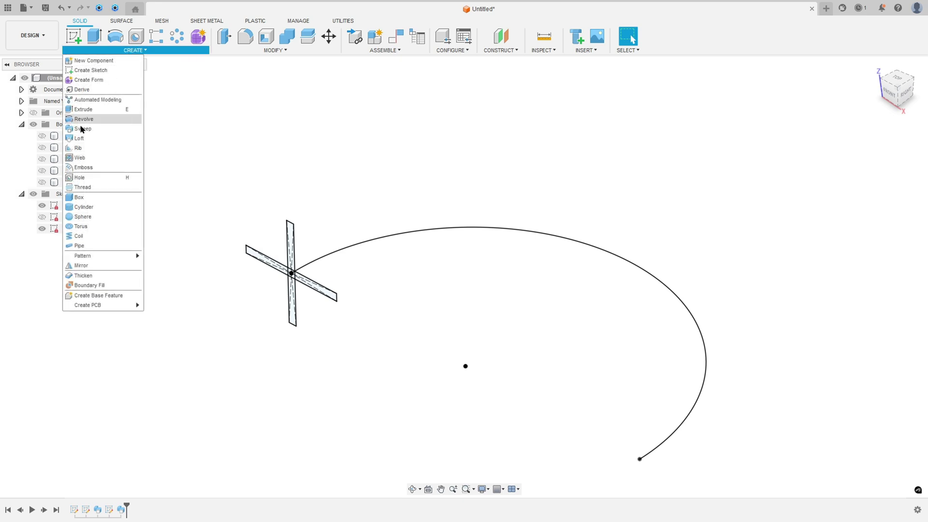
pyautogui.click(94, 129)
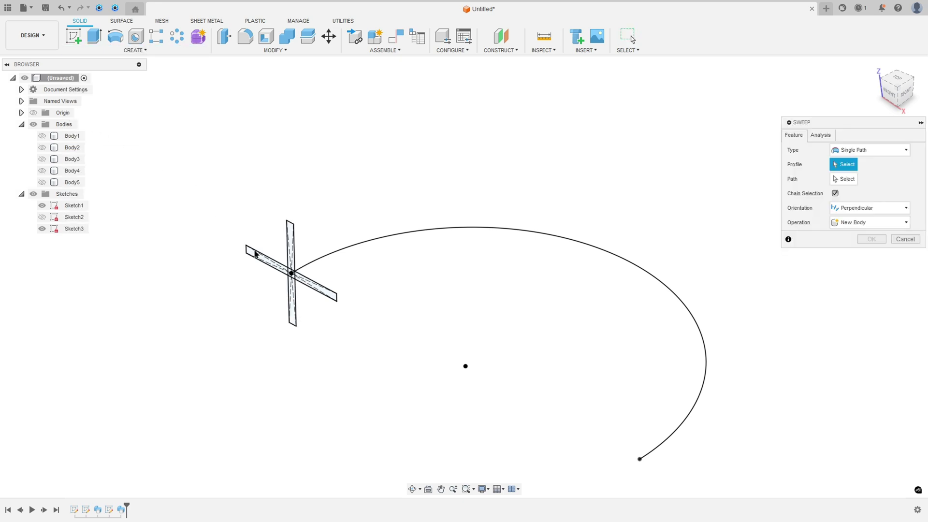
pyautogui.click(261, 259)
pyautogui.scroll(3, 285, 276)
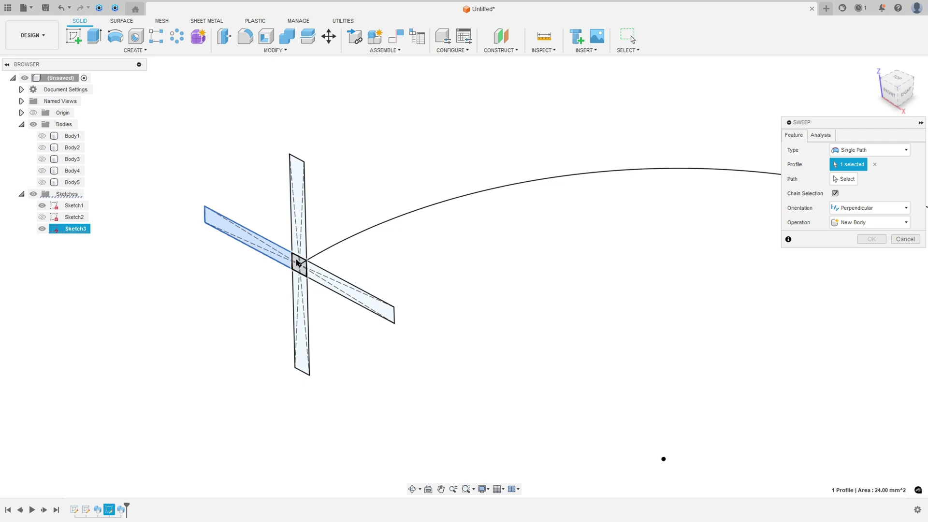
pyautogui.click(297, 263)
pyautogui.click(332, 285)
pyautogui.scroll(-3, 416, 306)
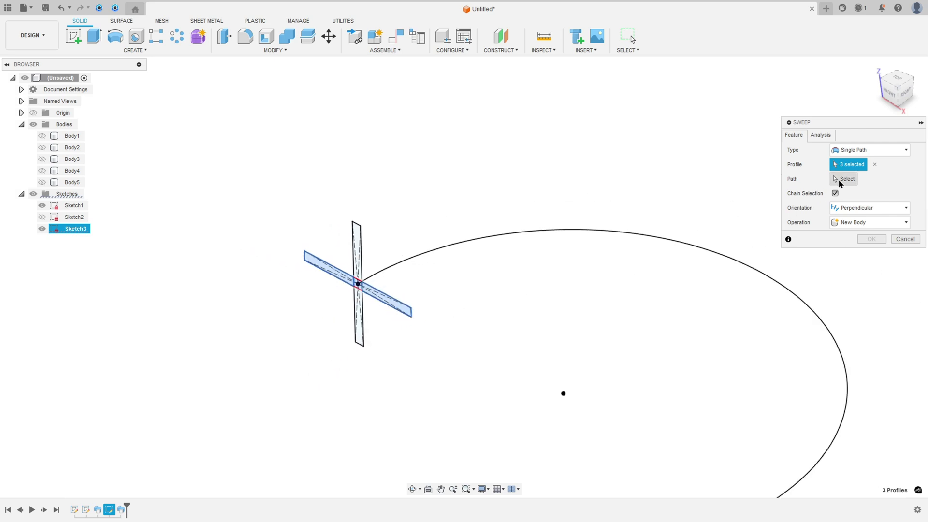
pyautogui.click(844, 178)
pyautogui.click(551, 230)
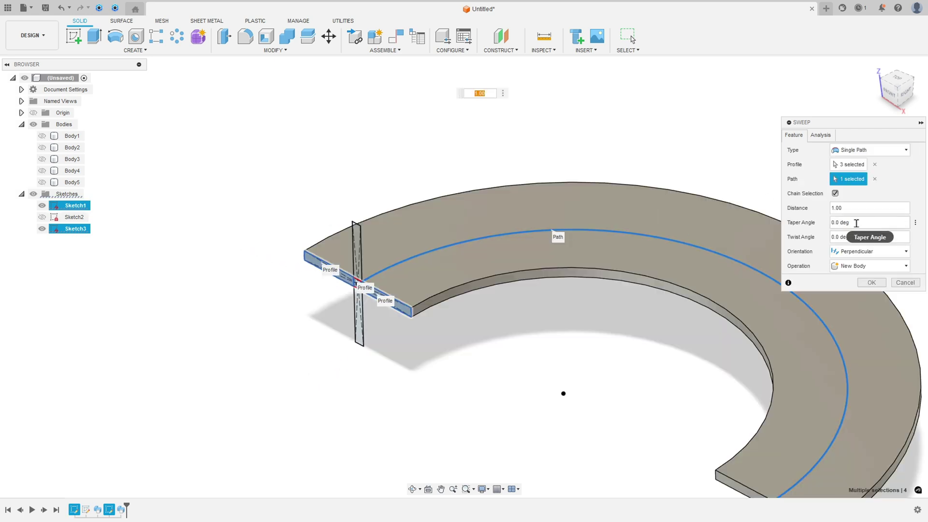
pyautogui.click(832, 236)
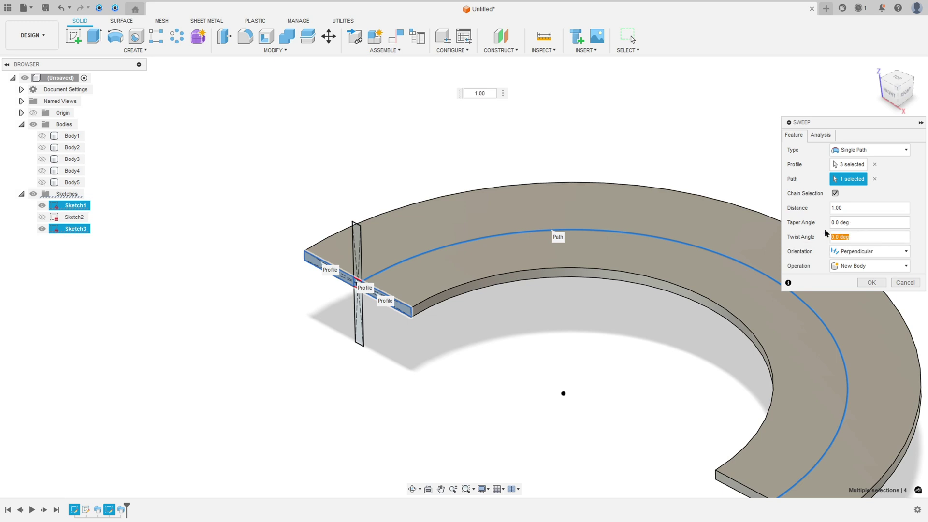
pyautogui.write('-405')
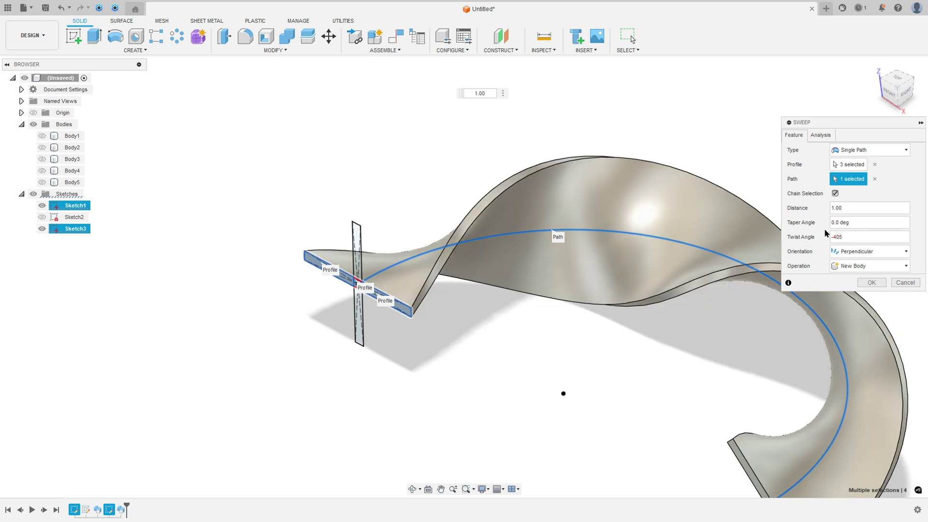
pyautogui.click(872, 283)
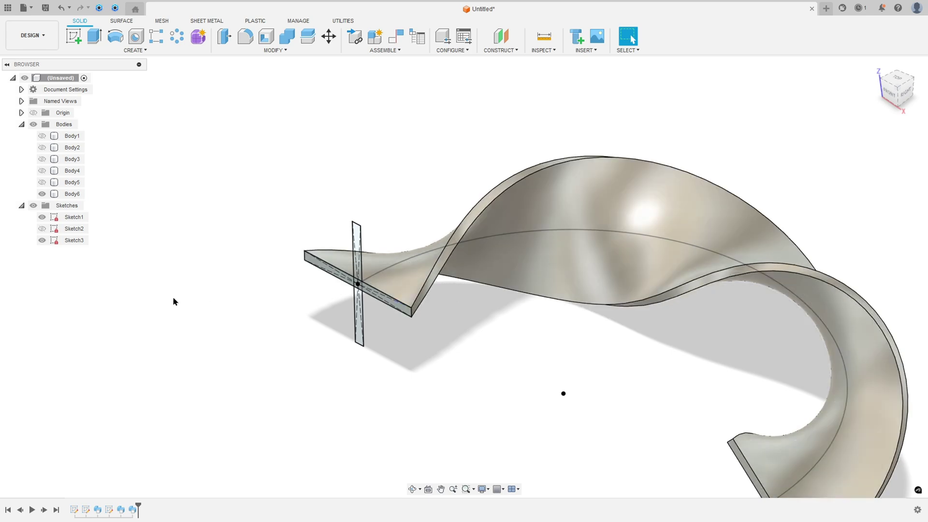
# Show Body1 through Body5 and hide Sketch1 and Sketch3 to review the bodies.
pyautogui.click(42, 182)
pyautogui.click(42, 171)
pyautogui.click(42, 159)
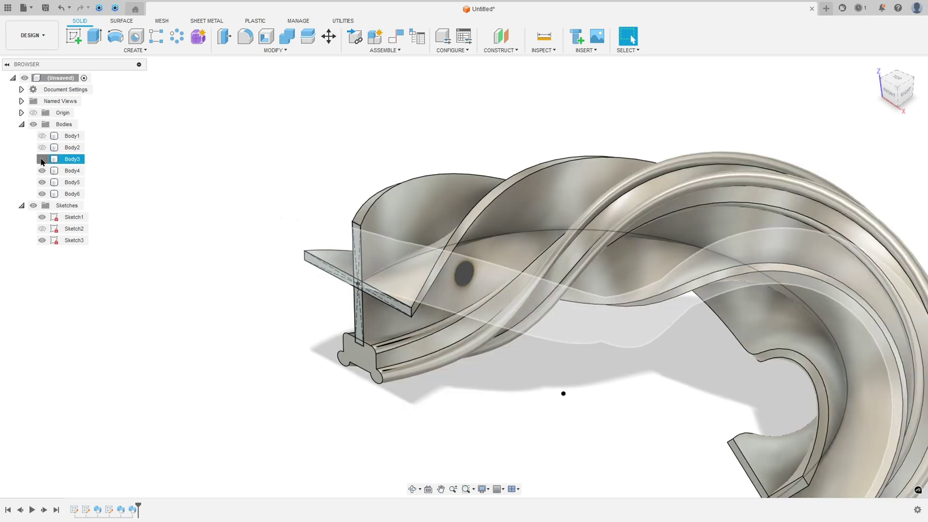
pyautogui.click(42, 147)
pyautogui.click(42, 136)
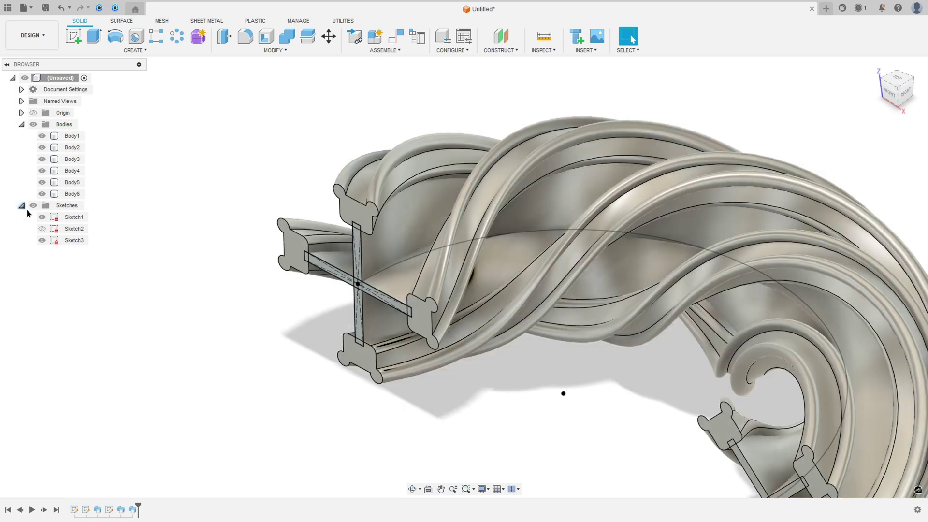
pyautogui.click(42, 217)
pyautogui.click(42, 240)
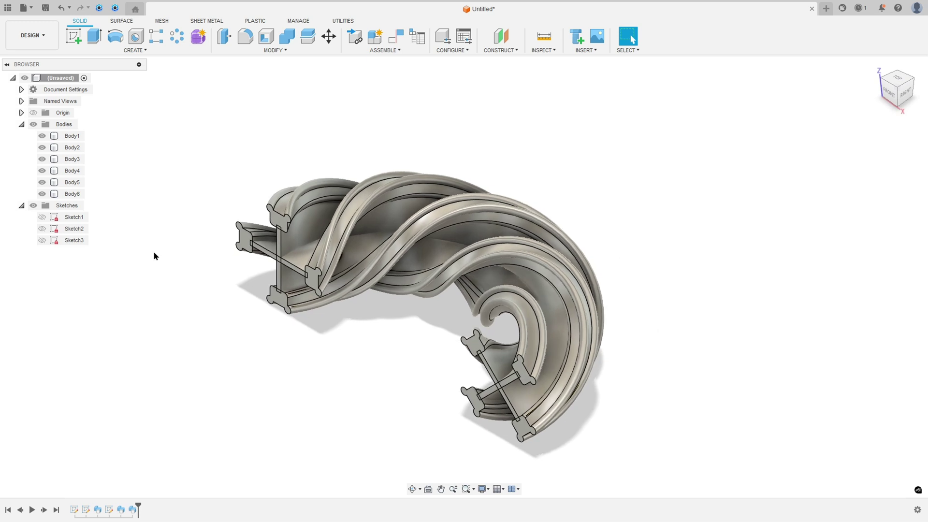
# Hide all six bodies so only Sketch1's curved path shows.
pyautogui.click(42, 194)
pyautogui.click(42, 182)
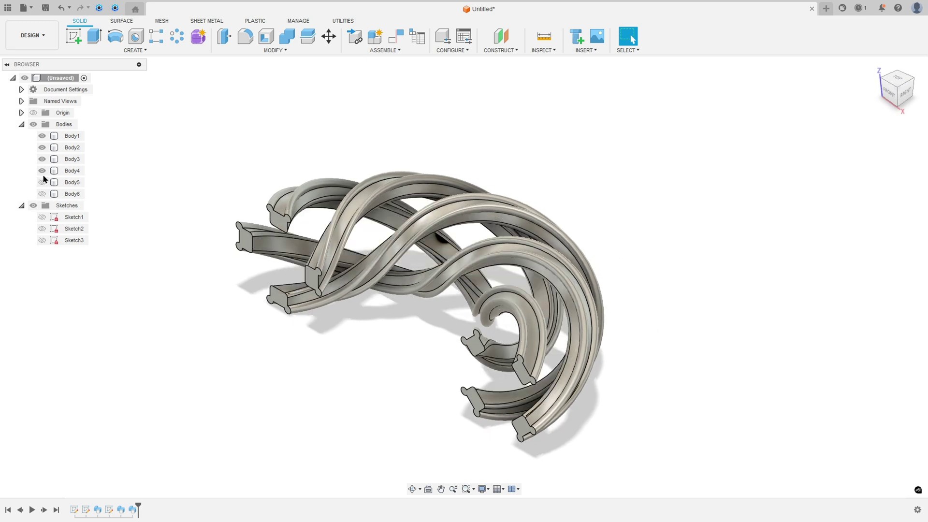
pyautogui.click(42, 170)
pyautogui.click(42, 159)
pyautogui.click(42, 147)
pyautogui.click(43, 136)
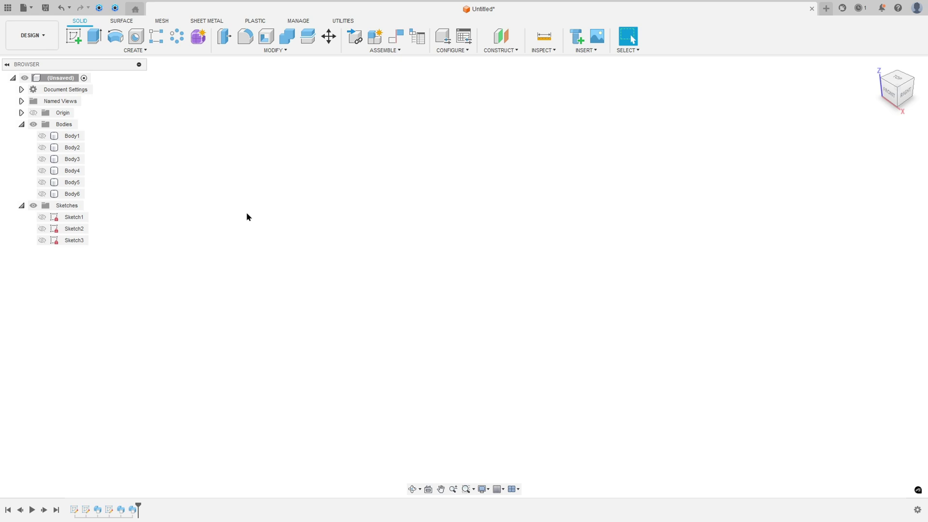
pyautogui.click(42, 217)
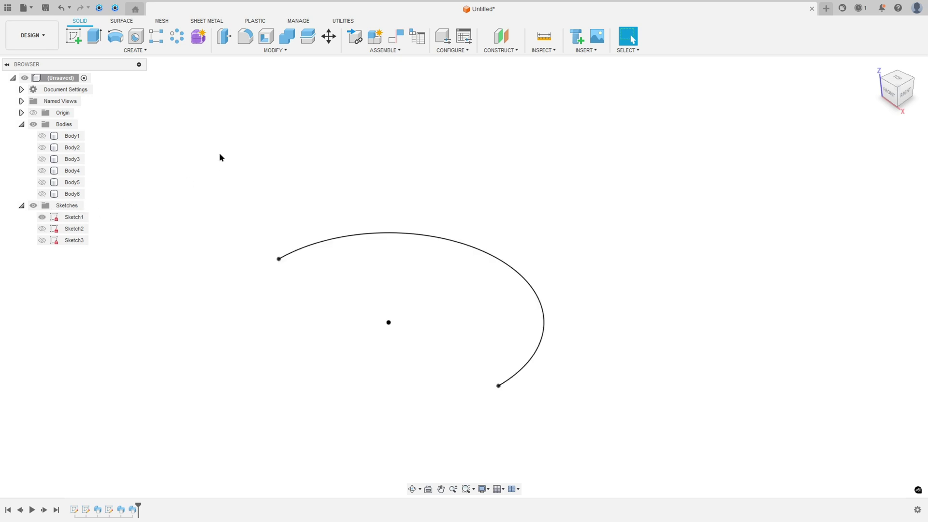
pyautogui.click(74, 36)
# Place the sketch on the front plane and project the path line's end point.
pyautogui.click(410, 309)
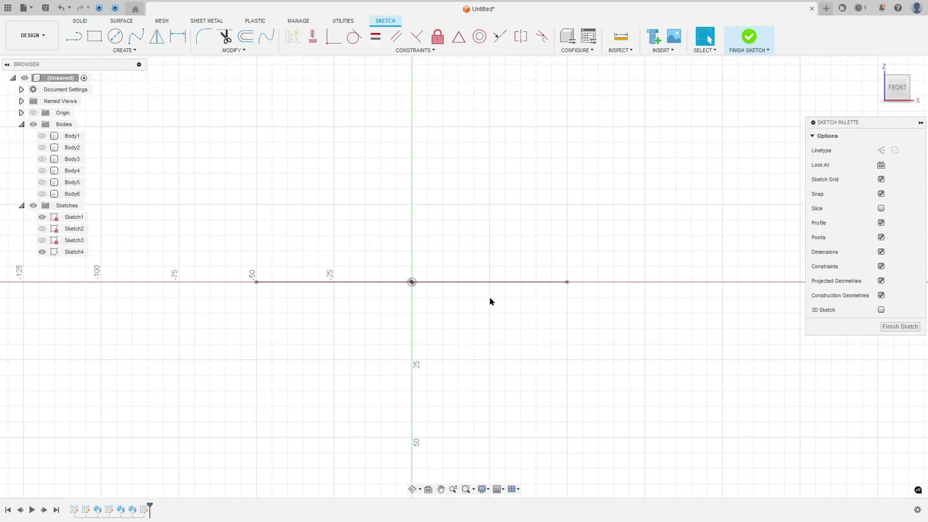
pyautogui.press('p')
pyautogui.click(567, 283)
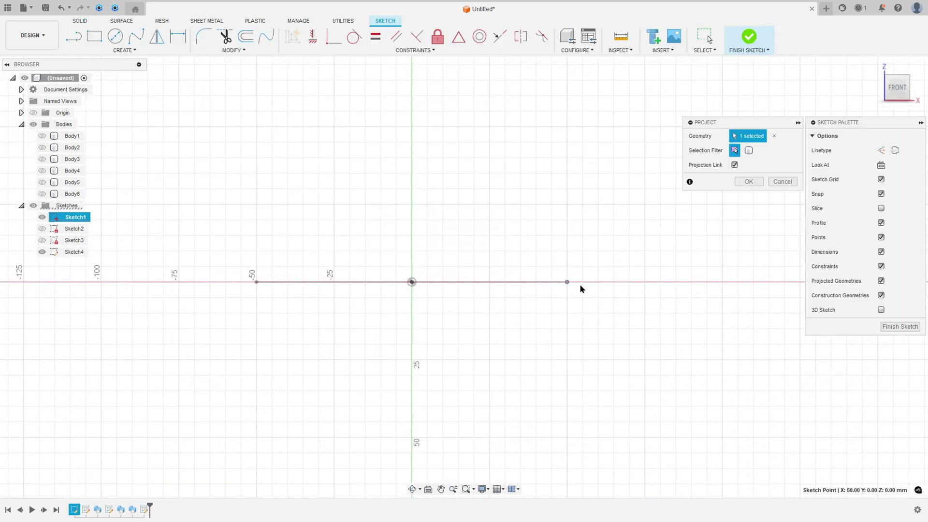
pyautogui.click(747, 182)
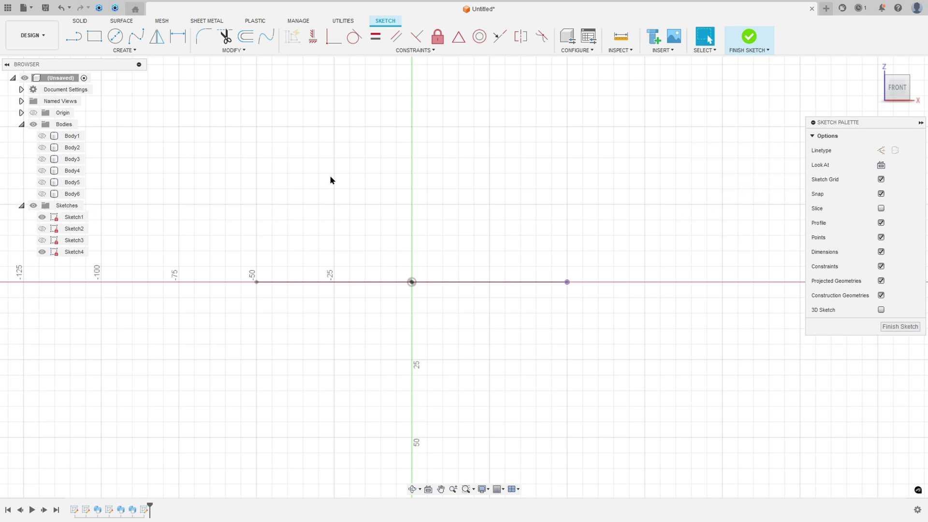
# Draw a 30 mm diameter circle on the projected end point and finish the sketch.
pyautogui.click(118, 38)
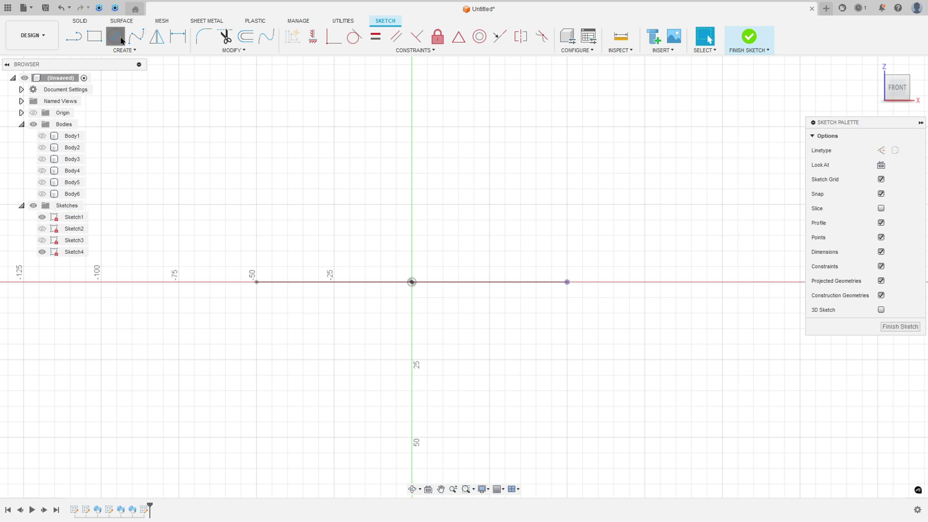
pyautogui.click(568, 282)
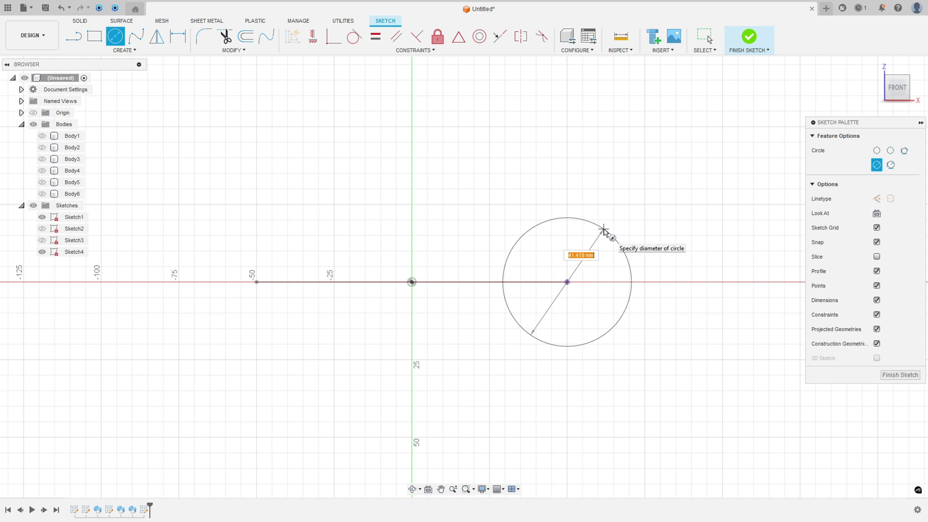
pyautogui.write('30')
pyautogui.press('Return')
pyautogui.press('Escape')
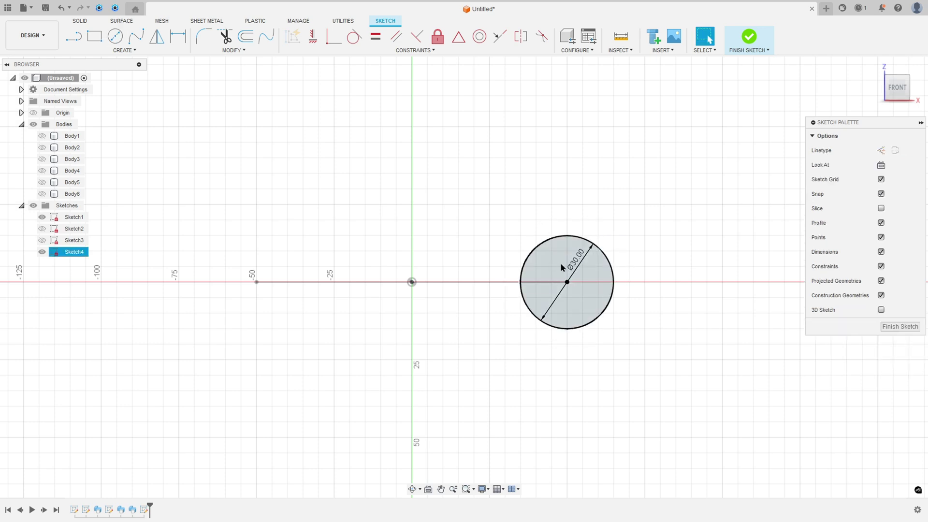
pyautogui.moveTo(583, 266); pyautogui.dragTo(626, 227)
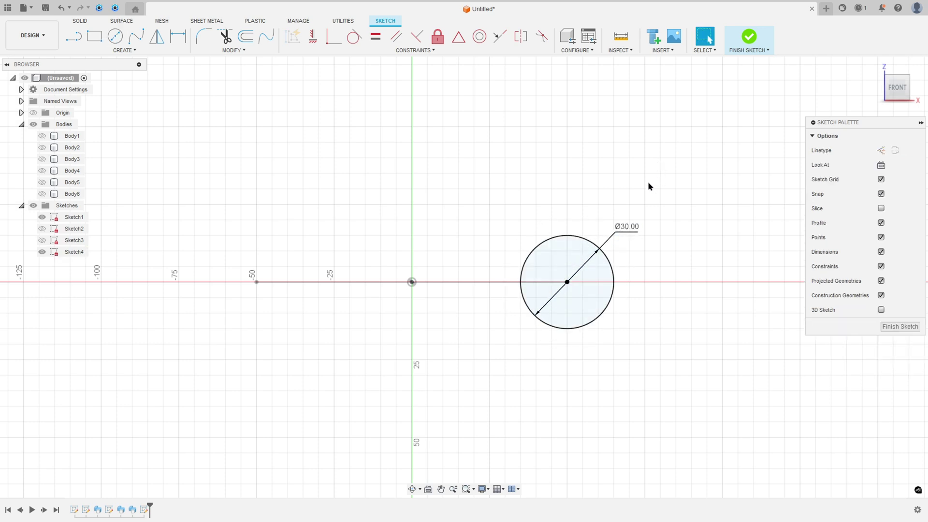
pyautogui.click(749, 46)
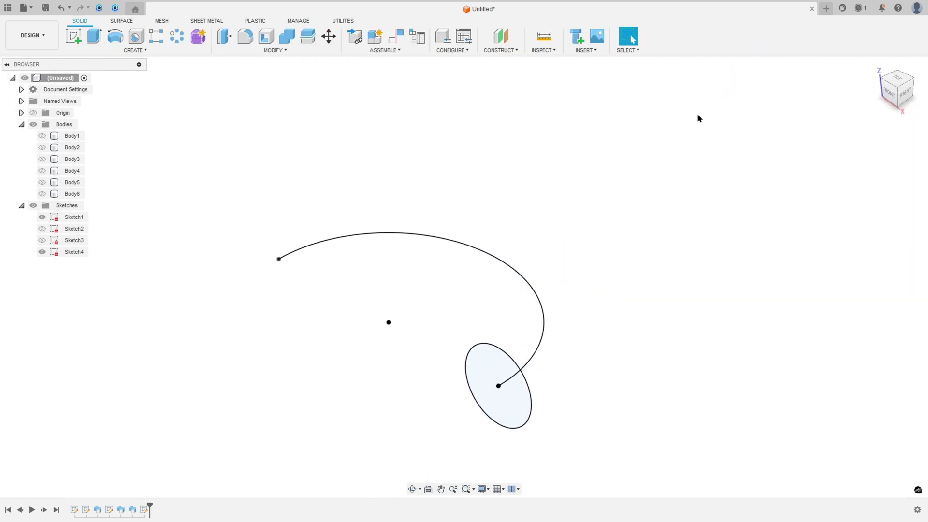
# Extrude the circle 1 mm into a disc, hide the arc sketch and show Body5.
pyautogui.click(94, 36)
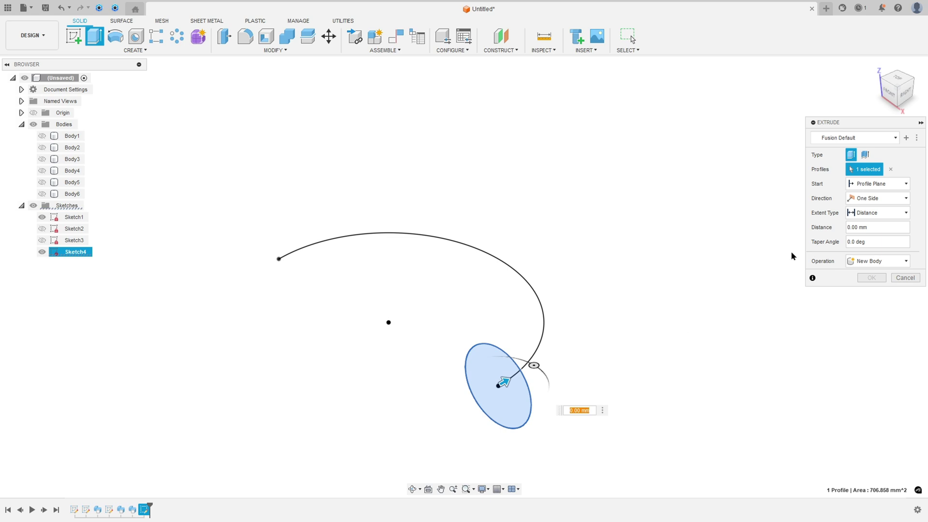
pyautogui.write('1')
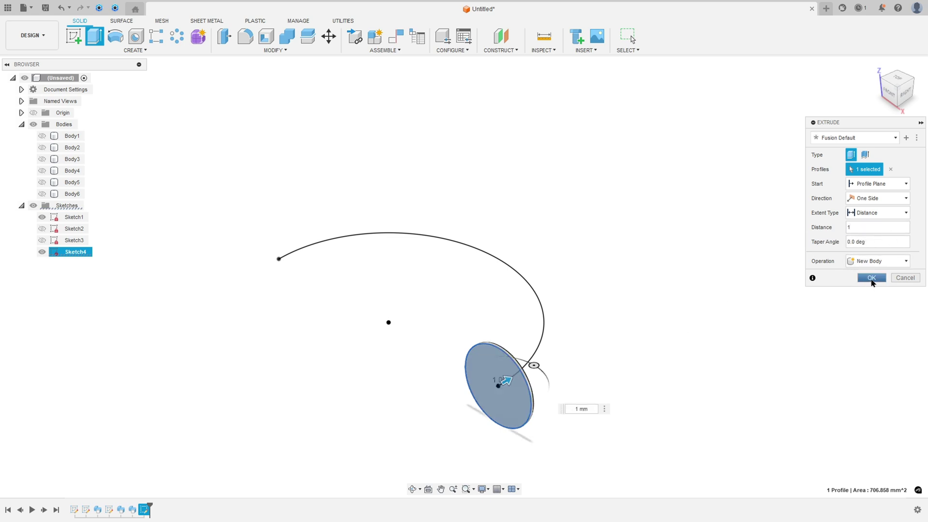
pyautogui.click(871, 279)
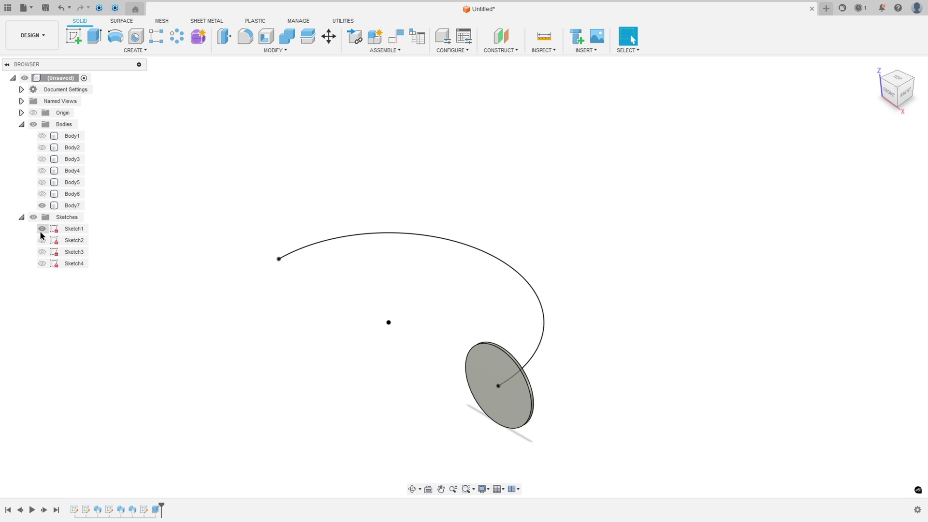
pyautogui.click(42, 229)
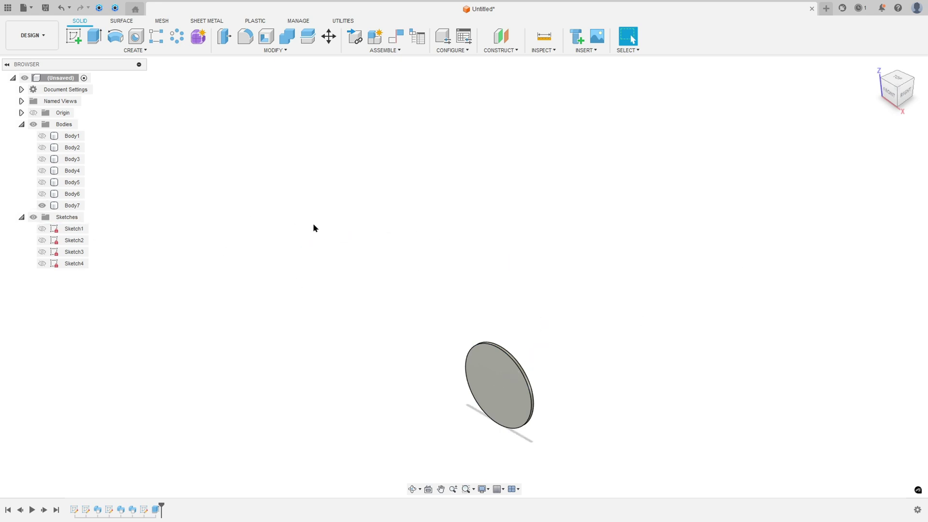
pyautogui.click(42, 182)
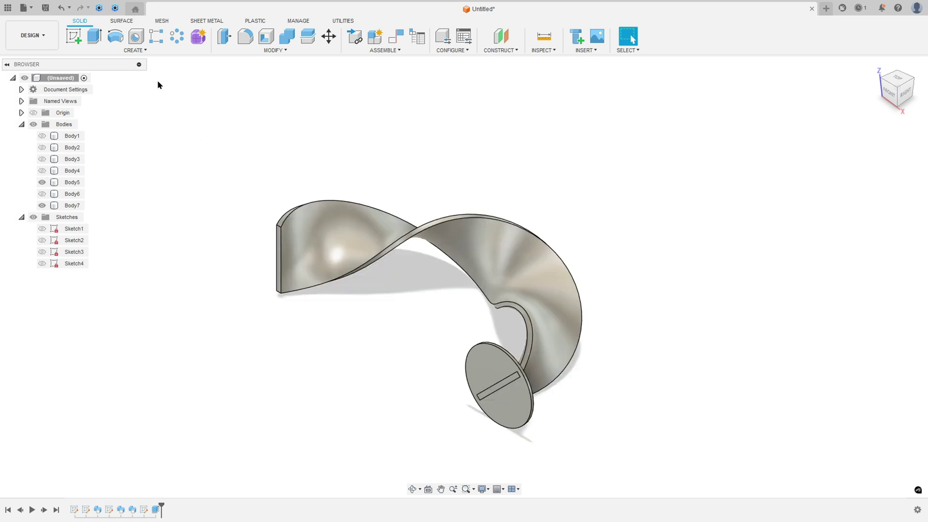
# Circular-pattern the disc 30 times about the Z axis over a partial 180°.
pyautogui.click(177, 38)
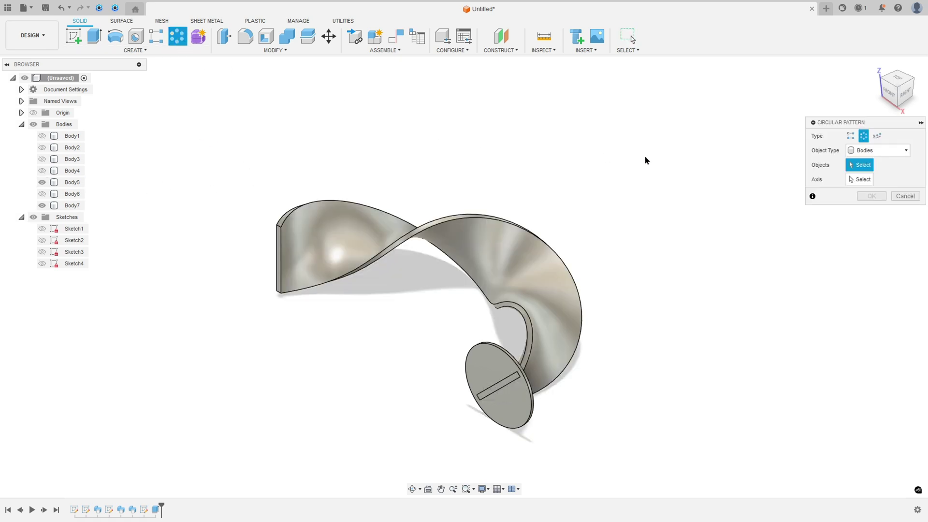
pyautogui.click(491, 362)
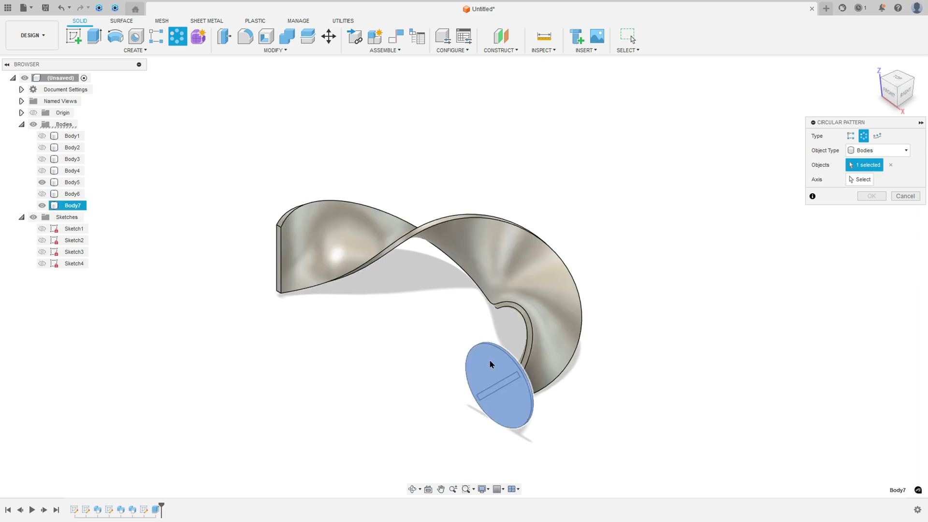
pyautogui.click(853, 181)
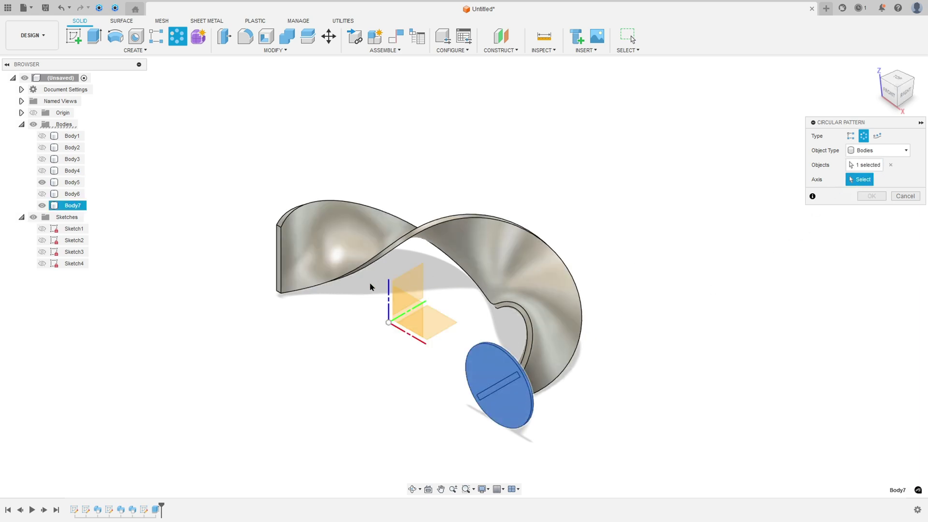
pyautogui.click(389, 295)
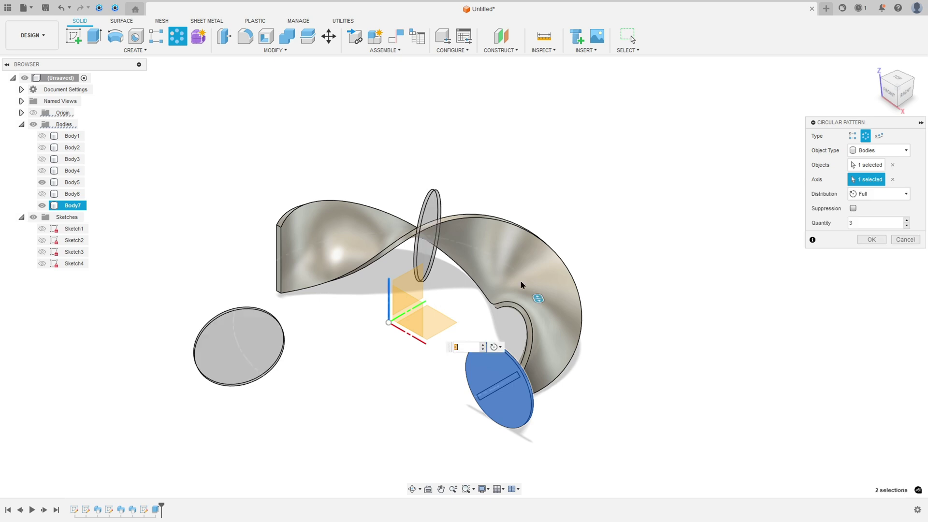
pyautogui.click(880, 194)
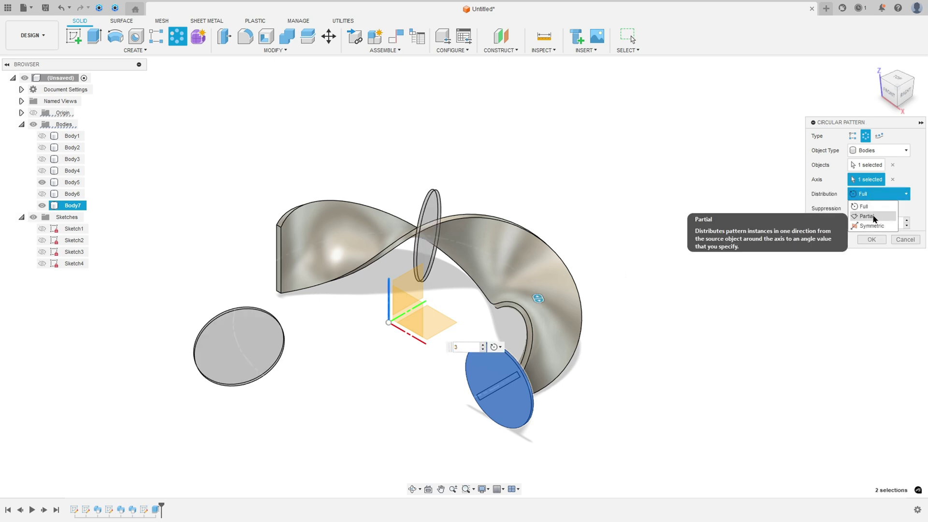
pyautogui.click(874, 221)
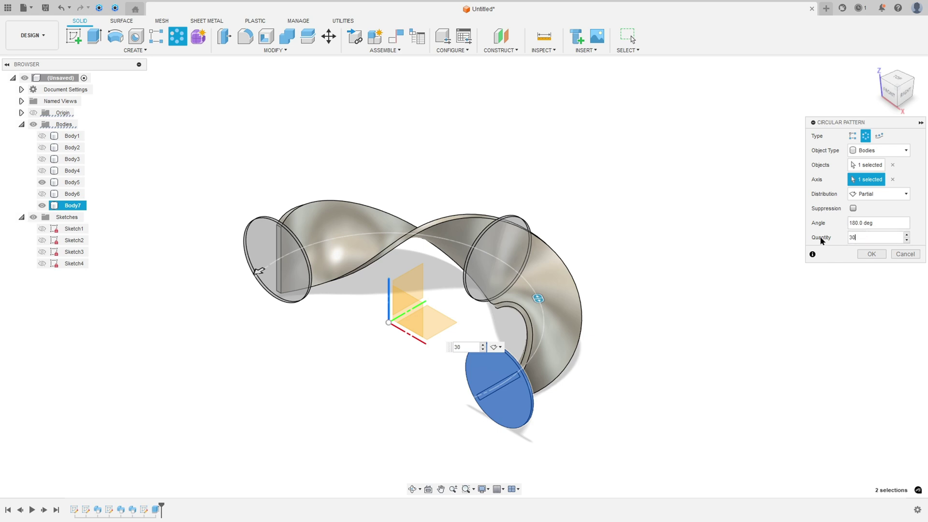
pyautogui.click(872, 255)
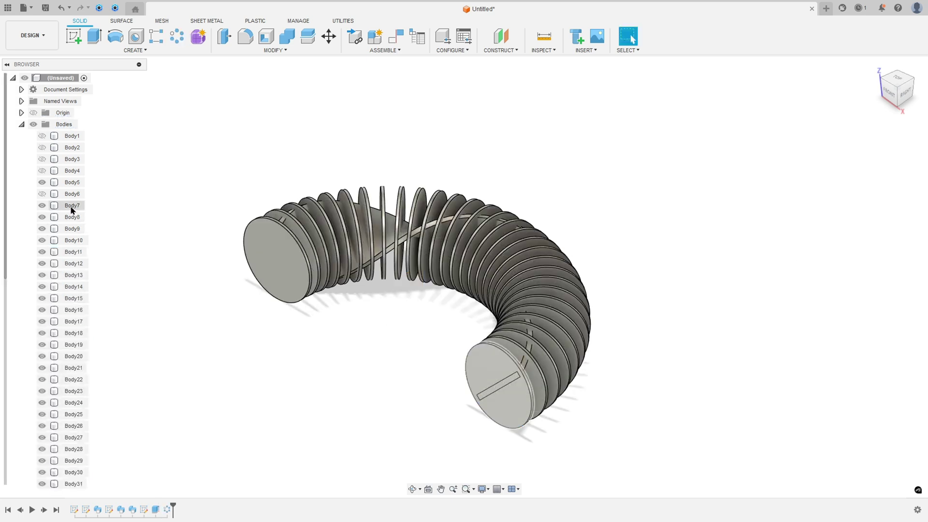
# Select the patterned discs Body7 through Body36 in the browser, then clear the selection.
pyautogui.scroll(-5, 71, 213)
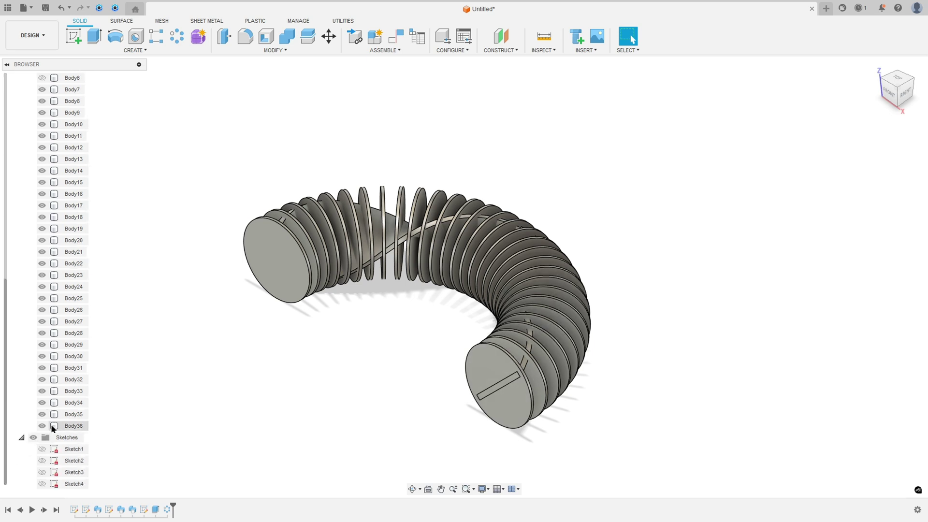
pyautogui.scroll(3, 65, 265)
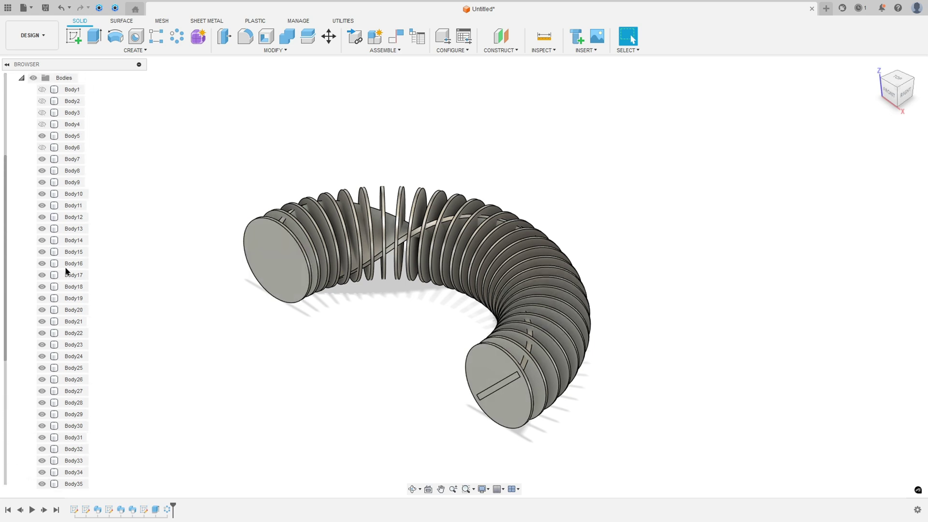
pyautogui.click(73, 162)
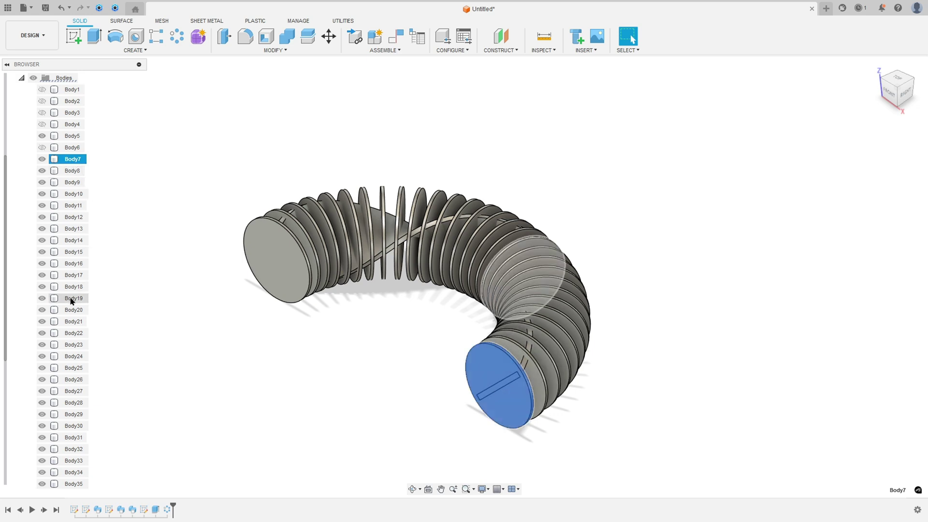
pyautogui.scroll(-1, 68, 323)
pyautogui.scroll(-2, 68, 329)
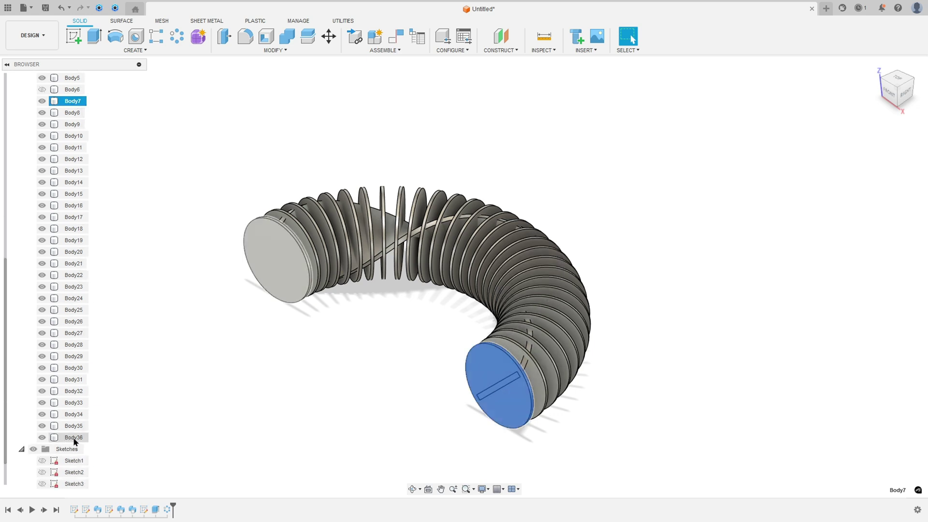
pyautogui.keyDown('shift'); pyautogui.click(73, 437); pyautogui.keyUp('shift')
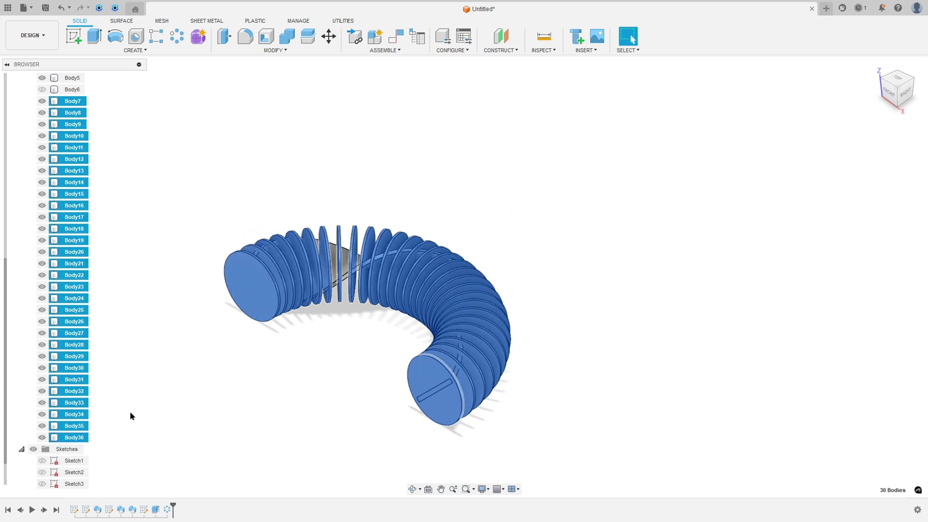
pyautogui.scroll(1, 181, 224)
pyautogui.click(209, 329)
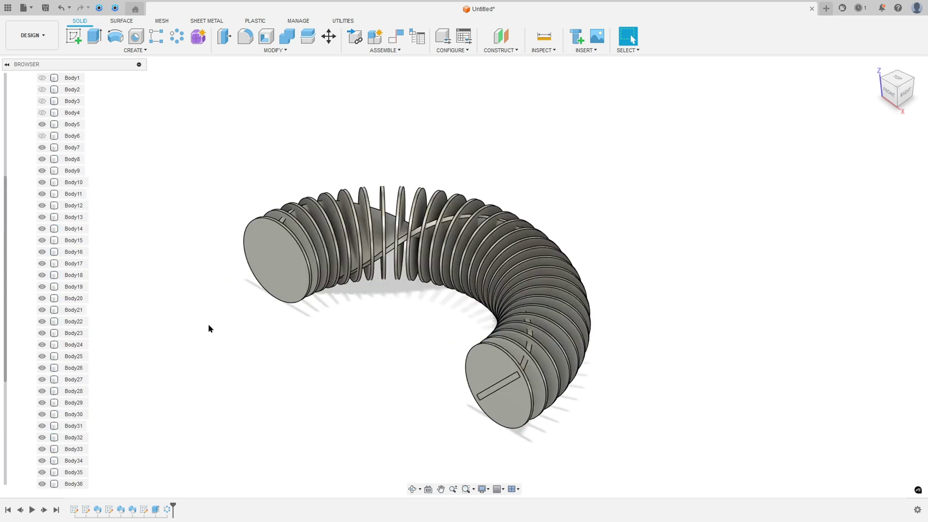
# Intersect Body5 with discs Body7–Body36, placing the result in a new component.
pyautogui.click(290, 35)
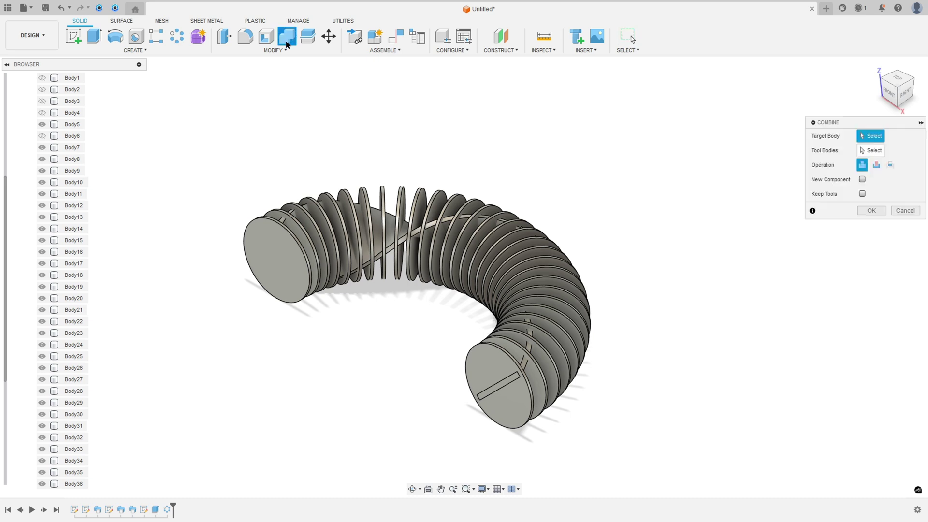
pyautogui.click(73, 124)
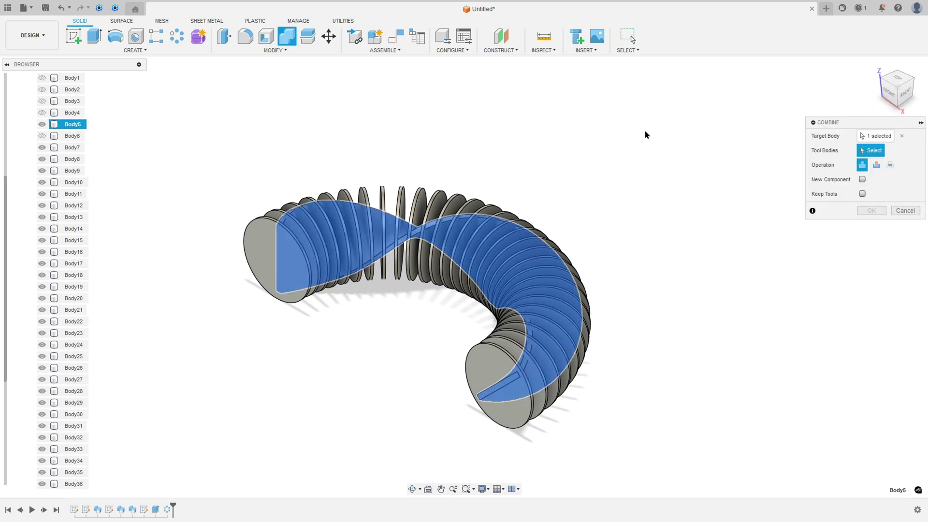
pyautogui.click(72, 147)
pyautogui.scroll(-2, 70, 159)
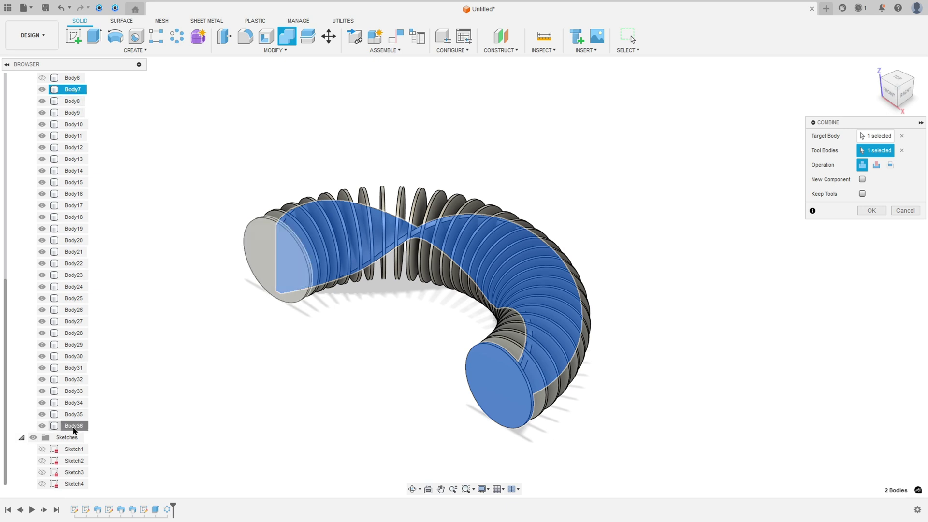
pyautogui.keyDown('shift'); pyautogui.click(74, 428); pyautogui.keyUp('shift')
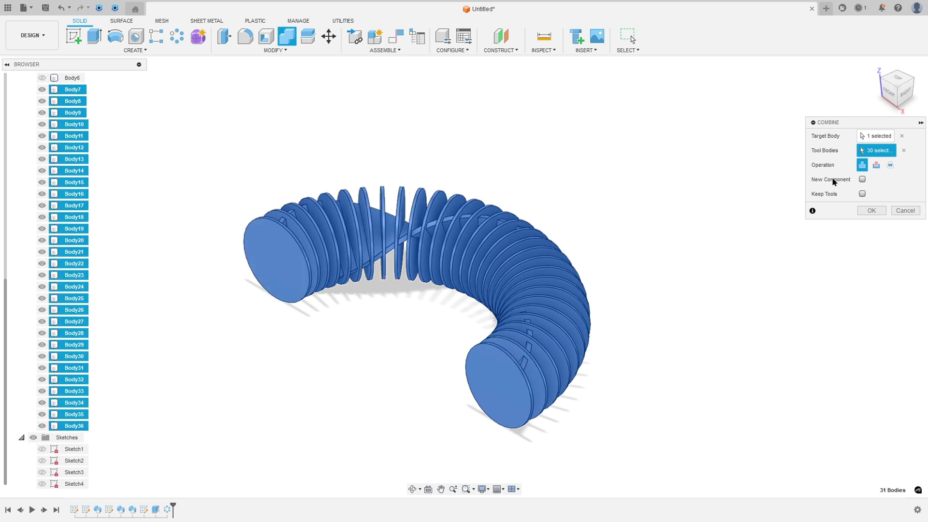
pyautogui.click(890, 166)
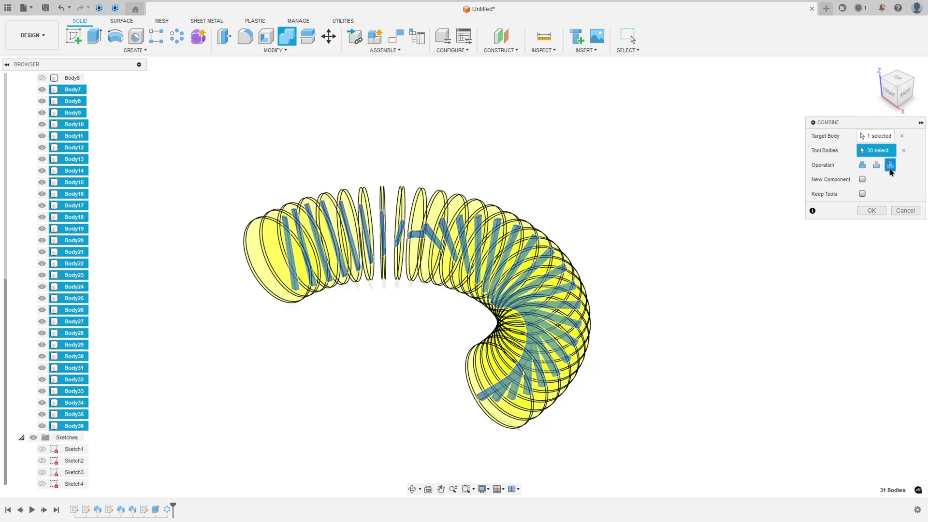
pyautogui.click(862, 180)
pyautogui.click(871, 211)
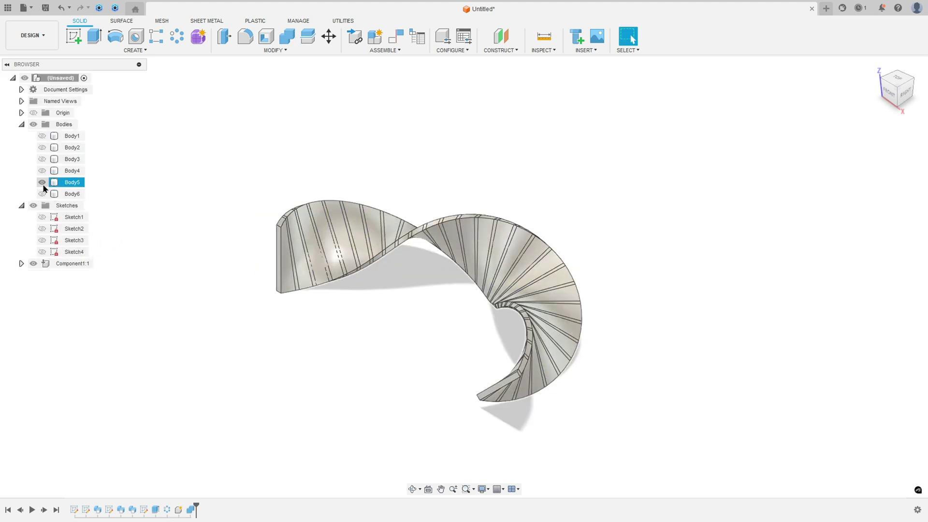
# Hide Body5, fillet all slat edges at 0.5 mm, and hide Component1:1.
pyautogui.click(42, 182)
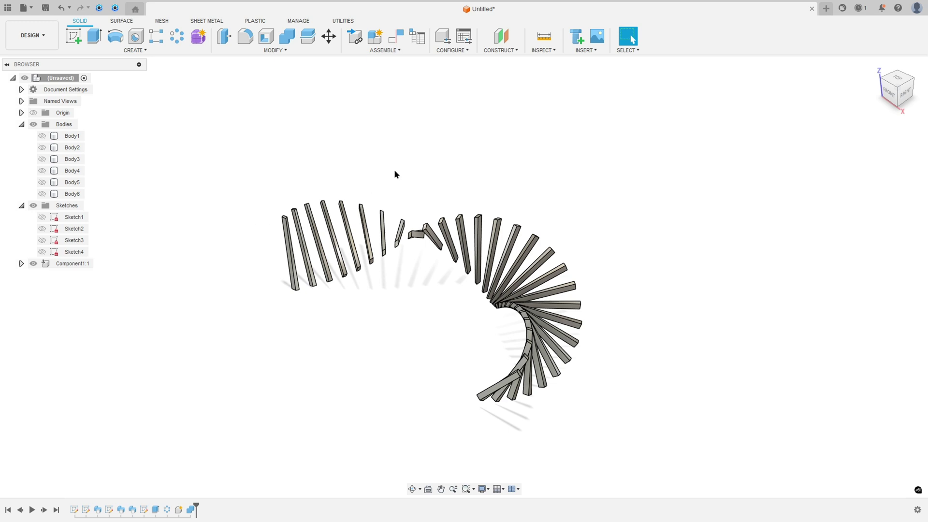
pyautogui.click(247, 39)
pyautogui.moveTo(250, 168); pyautogui.dragTo(629, 460)
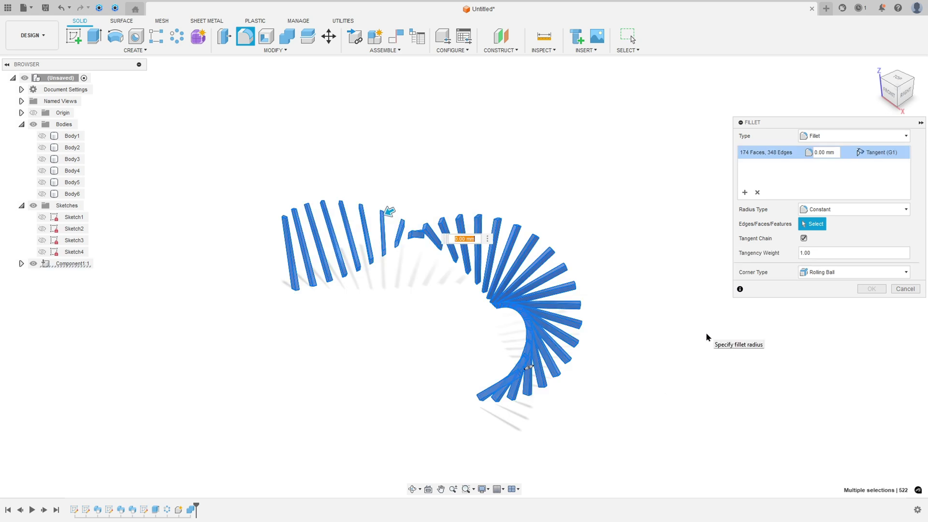
pyautogui.write('0,5')
pyautogui.press('Return')
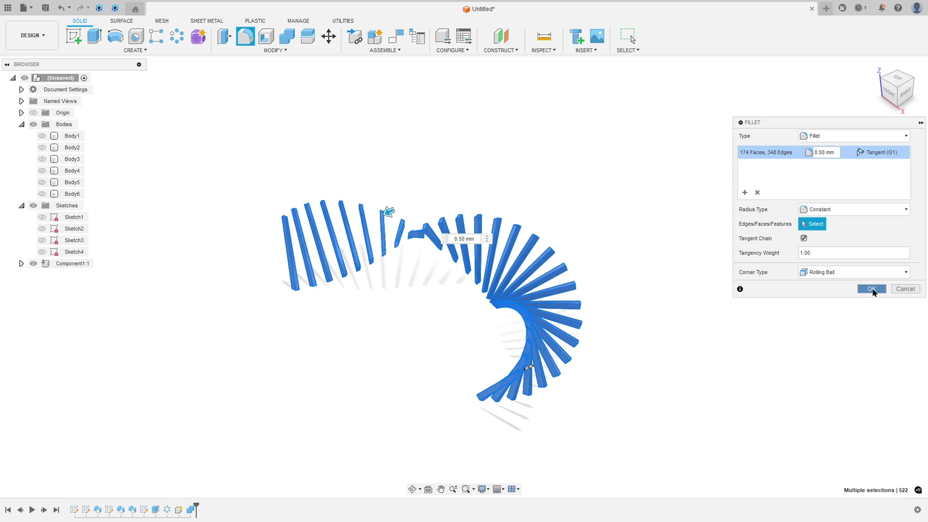
pyautogui.click(872, 290)
pyautogui.click(33, 263)
# Show the arc sketch and add a plane along the arc at a physical distance of 3 mm.
pyautogui.click(42, 217)
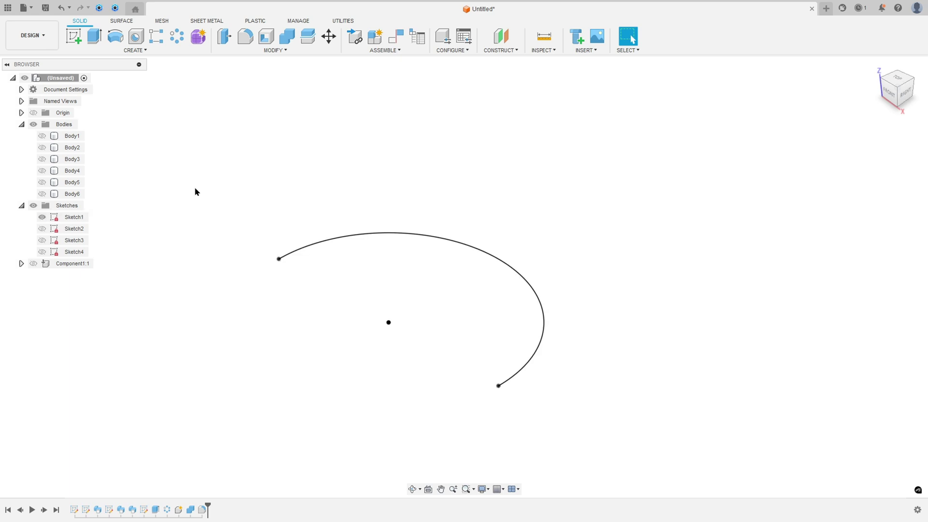
pyautogui.click(502, 51)
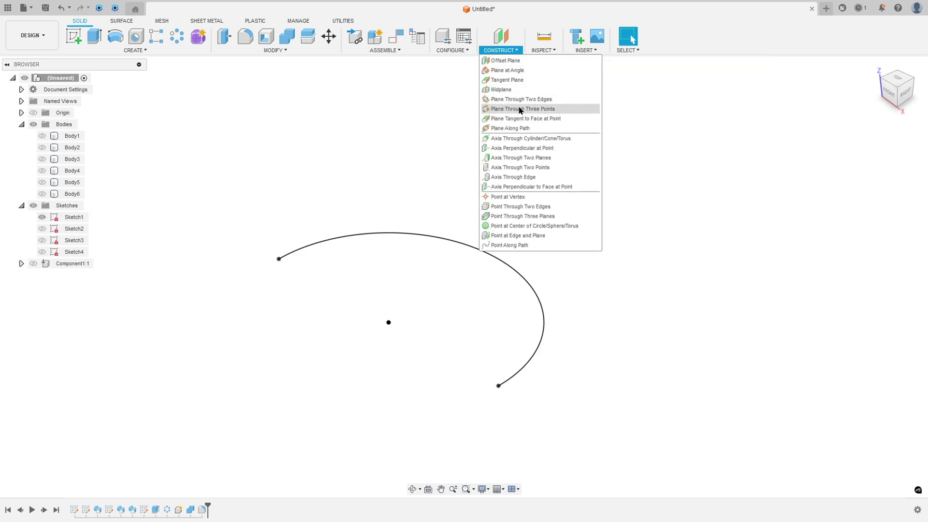
pyautogui.click(520, 129)
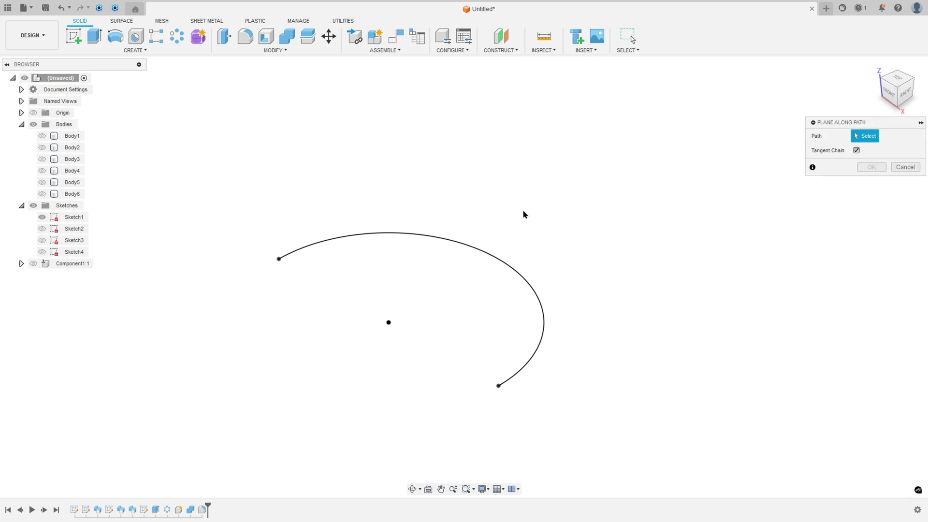
pyautogui.click(543, 314)
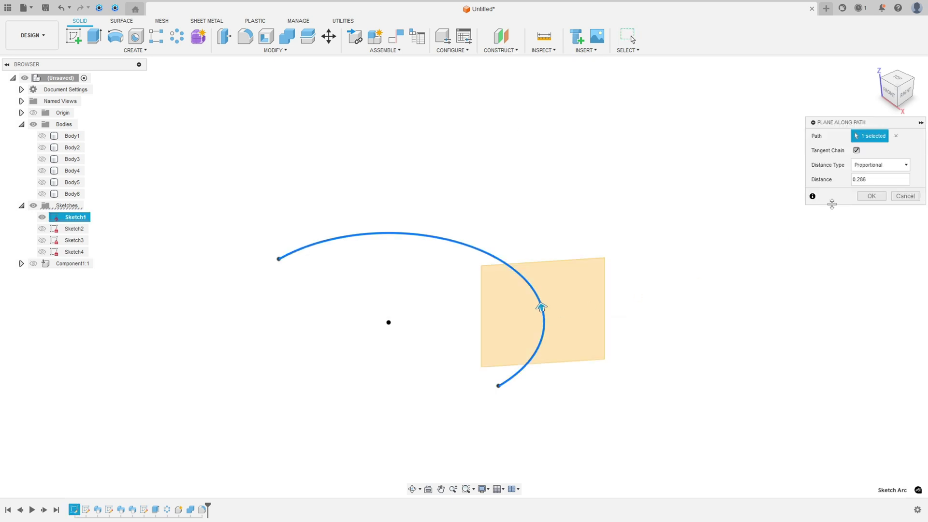
pyautogui.write('0.3')
pyautogui.click(871, 167)
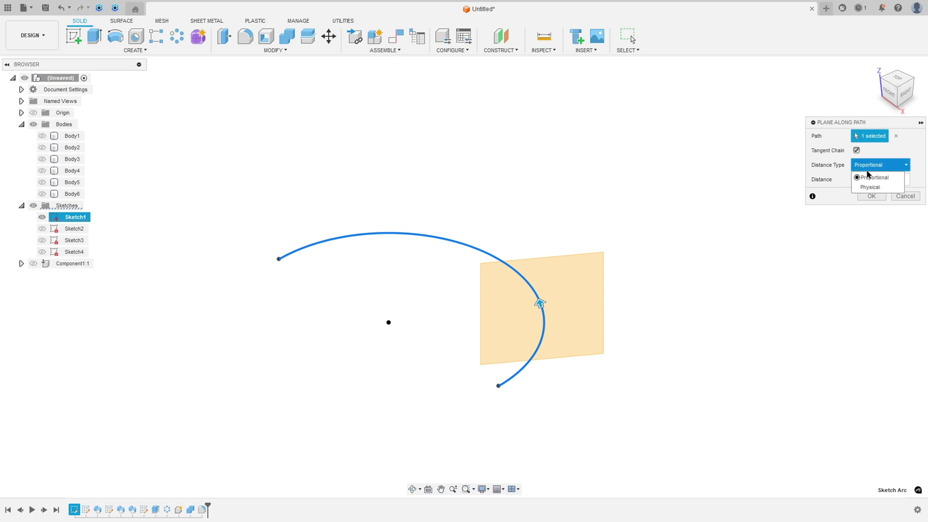
pyautogui.click(869, 189)
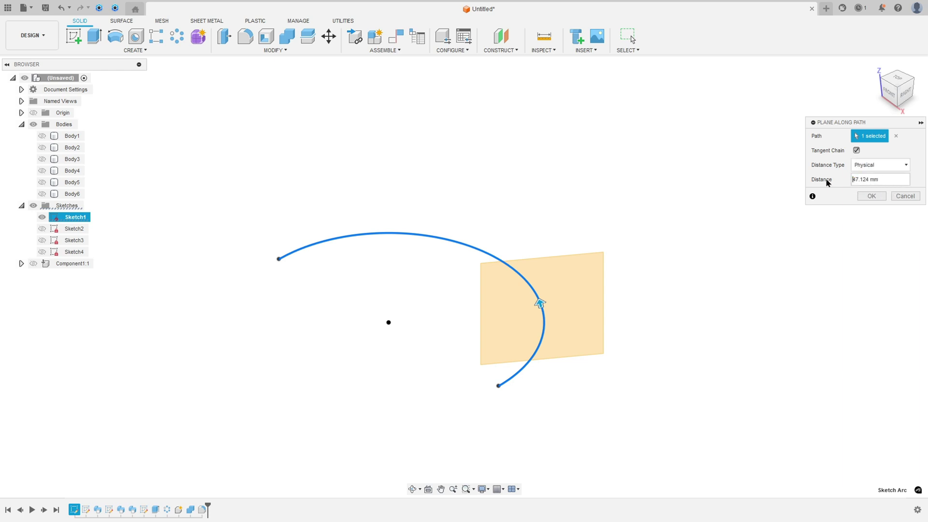
pyautogui.click(879, 180)
pyautogui.write('3')
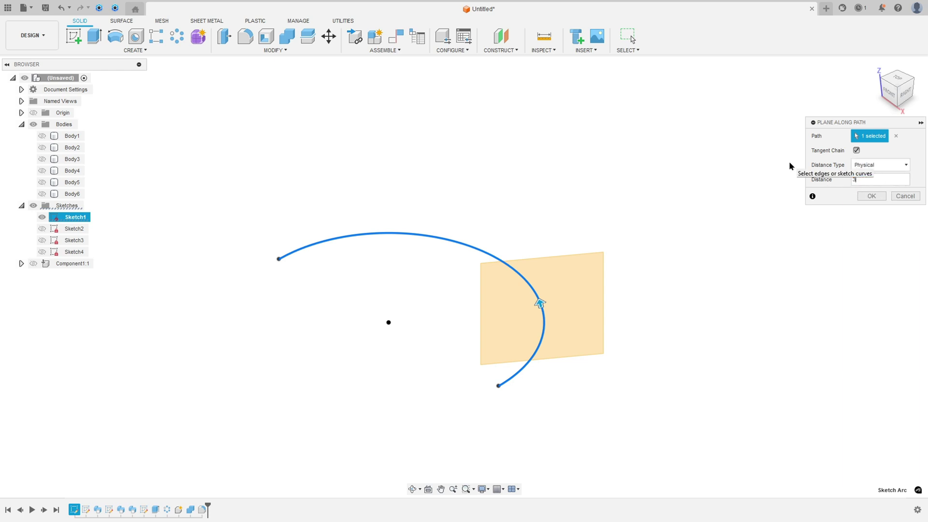
pyautogui.click(872, 196)
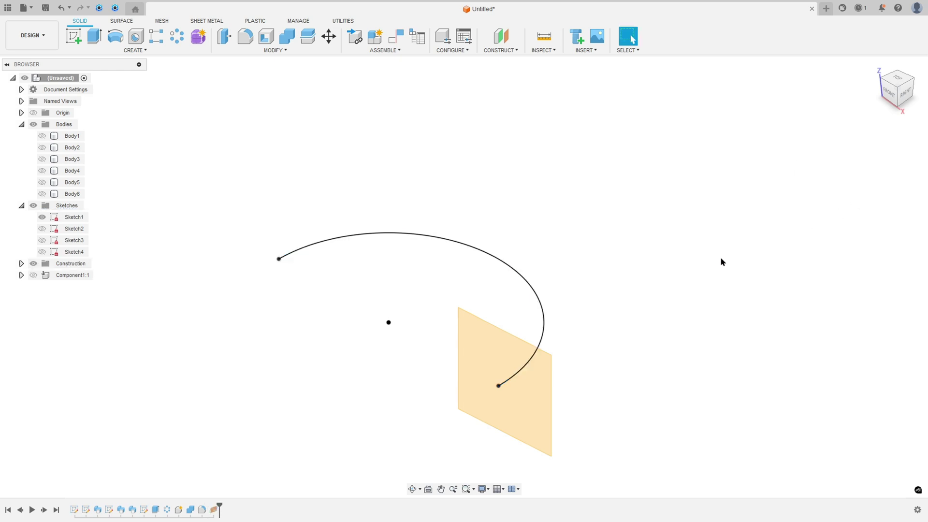
pyautogui.click(74, 36)
# On the new plane, hide Sketch1 and draw a 30 mm circle at the origin.
pyautogui.click(511, 347)
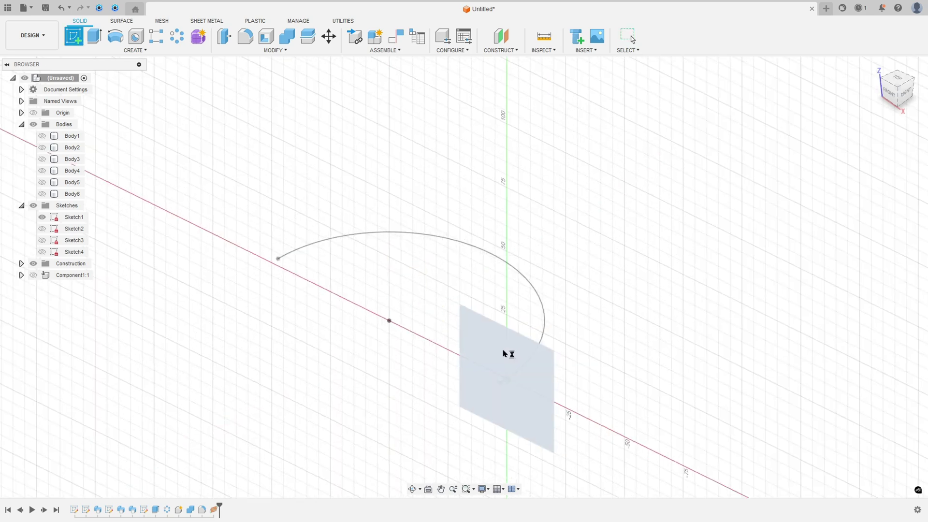
pyautogui.click(42, 217)
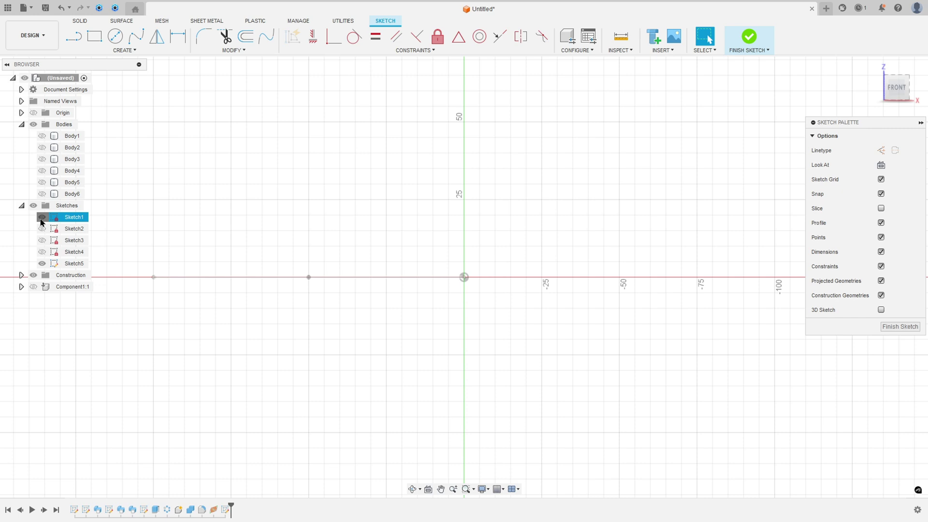
pyautogui.click(115, 37)
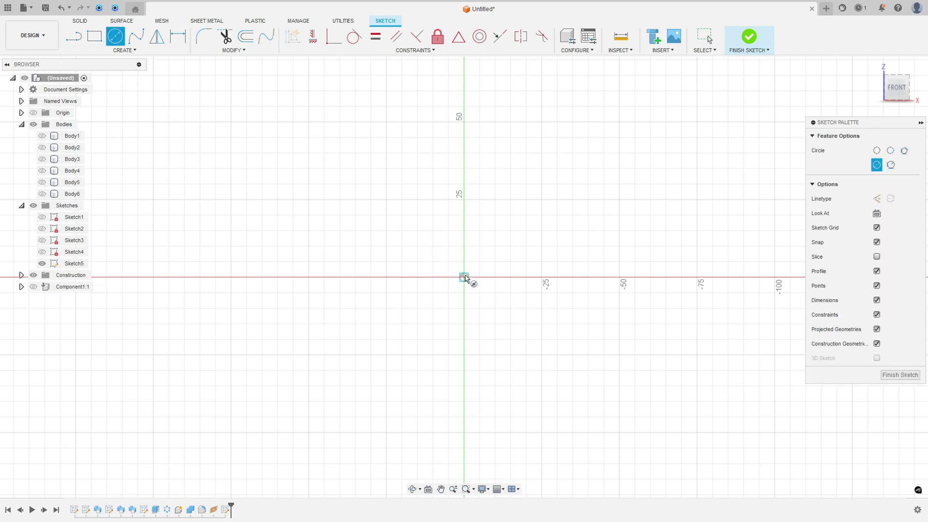
pyautogui.click(464, 277)
pyautogui.write('30')
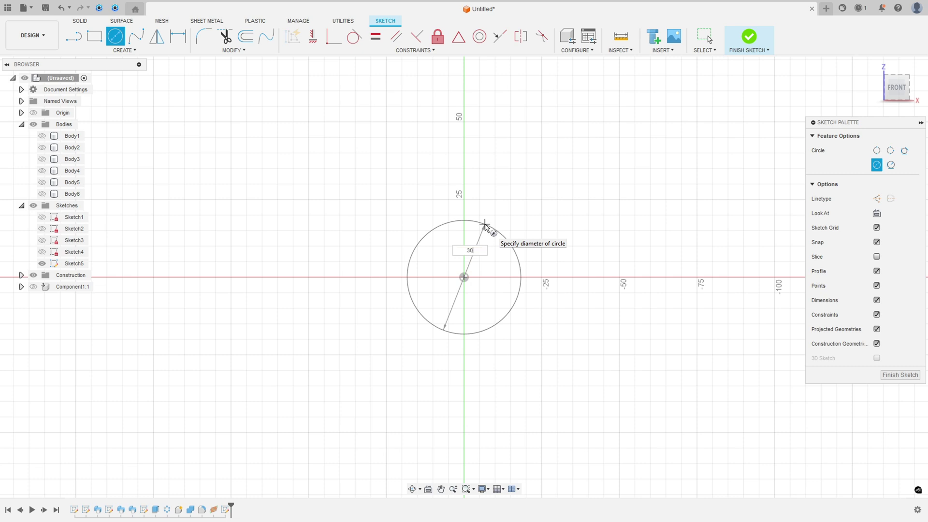
pyautogui.press('Return')
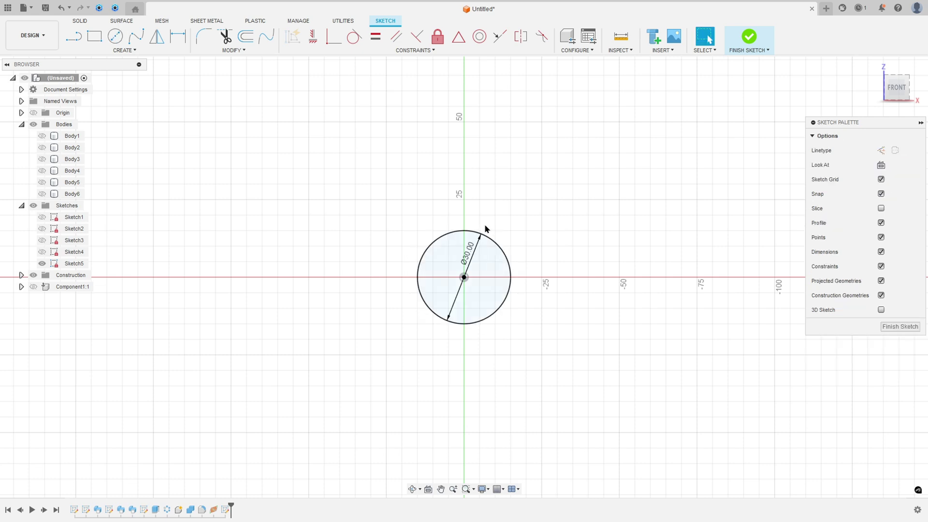
pyautogui.click(748, 53)
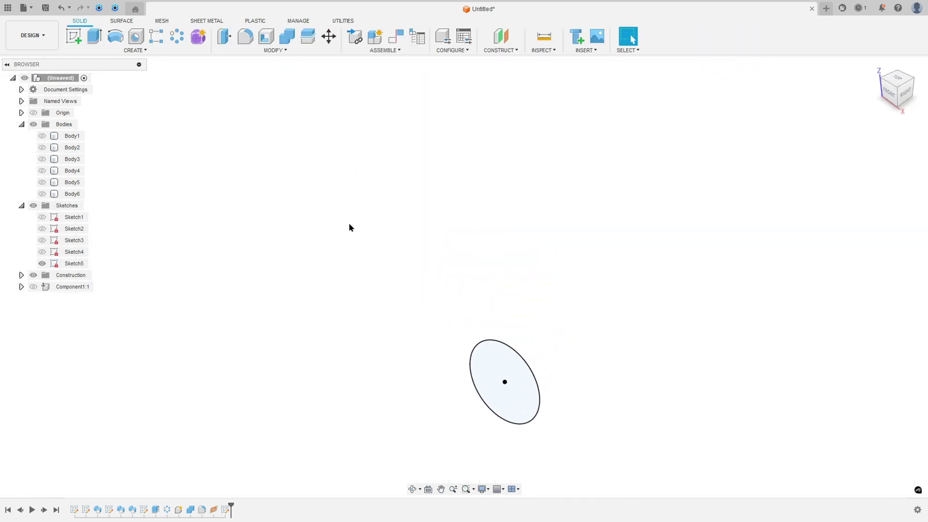
# Extrude the circle 1 mm into a new disc body.
pyautogui.click(95, 34)
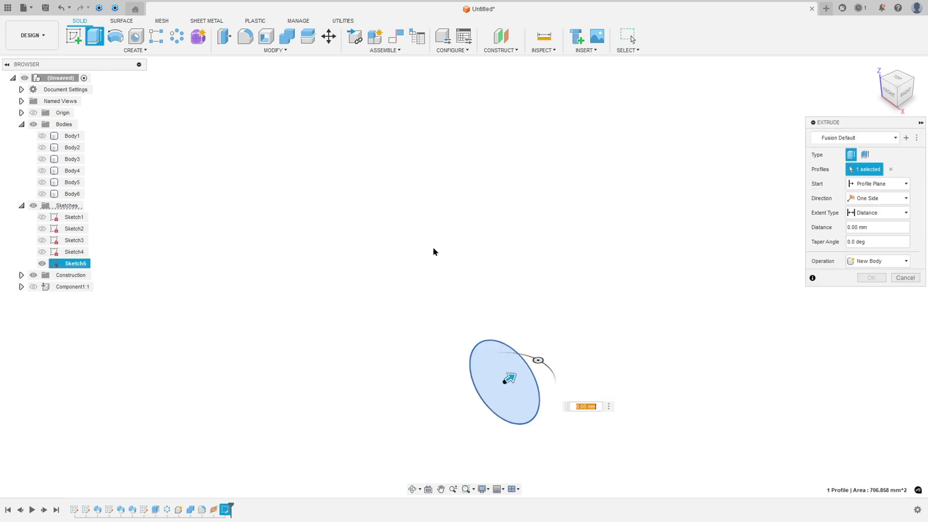
pyautogui.write('1')
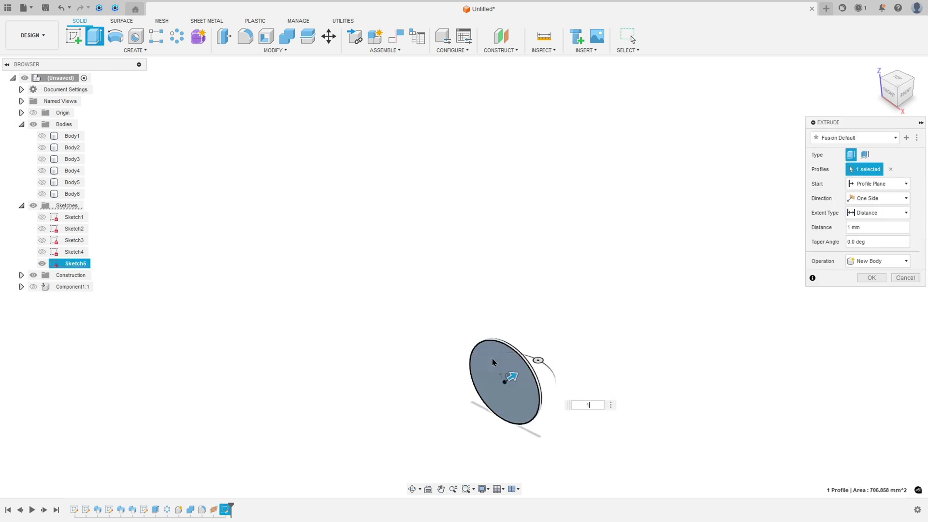
pyautogui.click(870, 279)
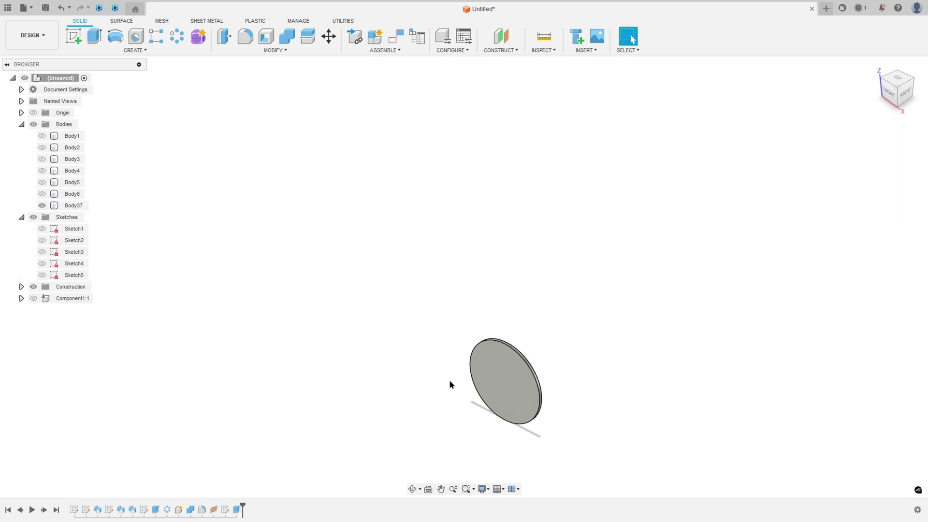
# Circular-pattern the disc body around the Z axis: Partial distribution, 180°, quantity 30.
pyautogui.moveTo(488, 297); pyautogui.dragTo(481, 193, button='middle')
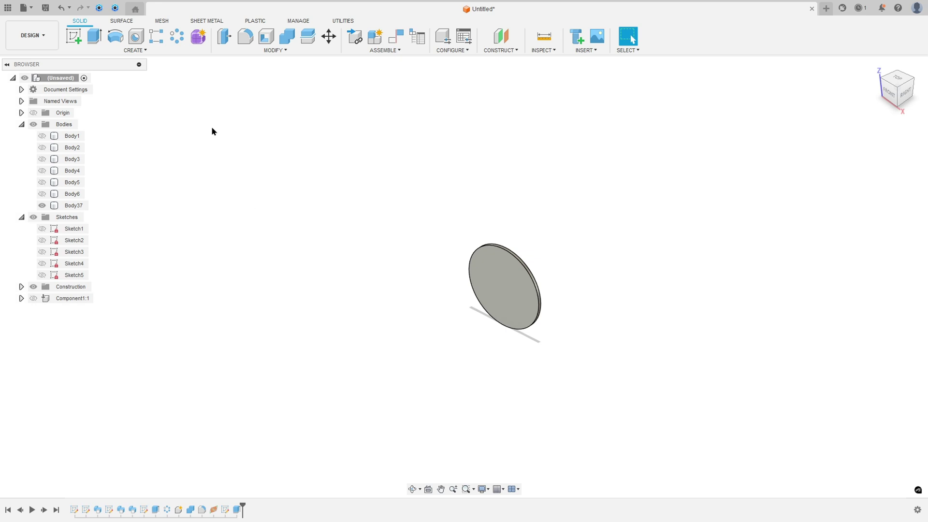
pyautogui.click(177, 36)
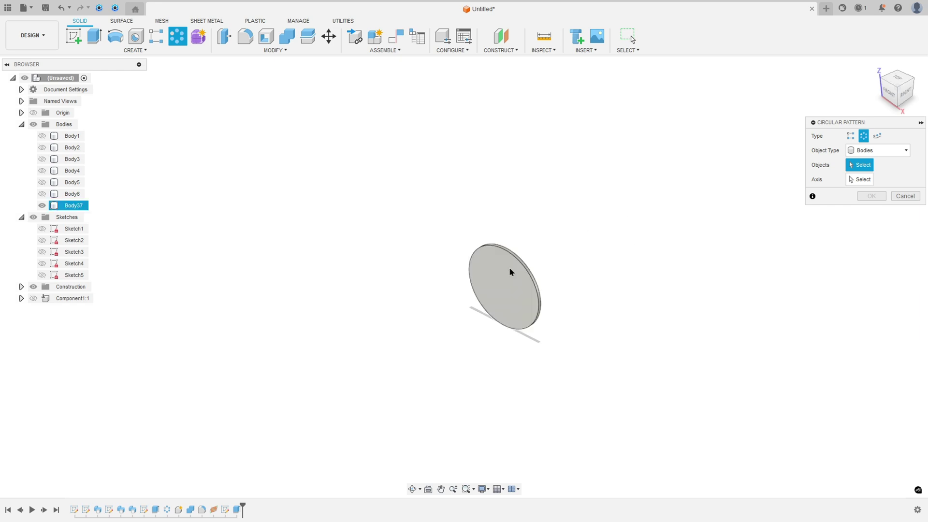
pyautogui.click(509, 273)
pyautogui.click(859, 179)
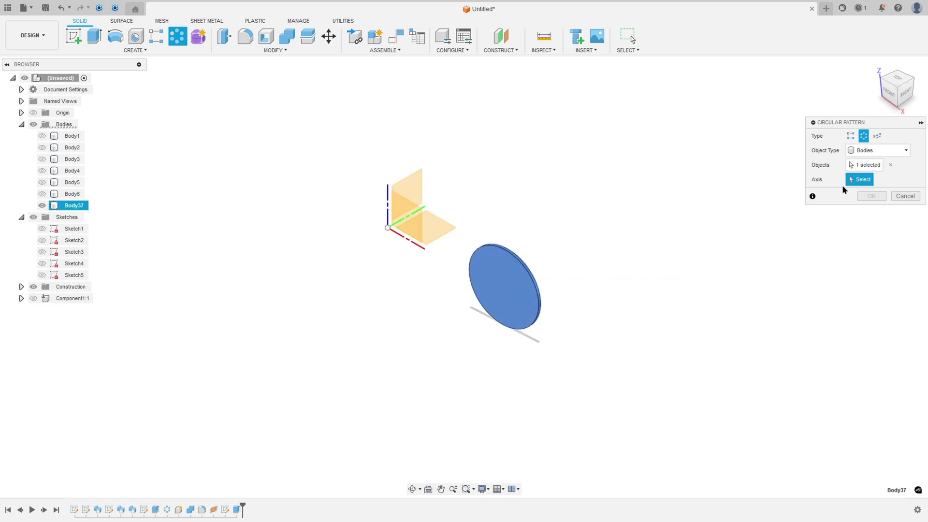
pyautogui.click(388, 198)
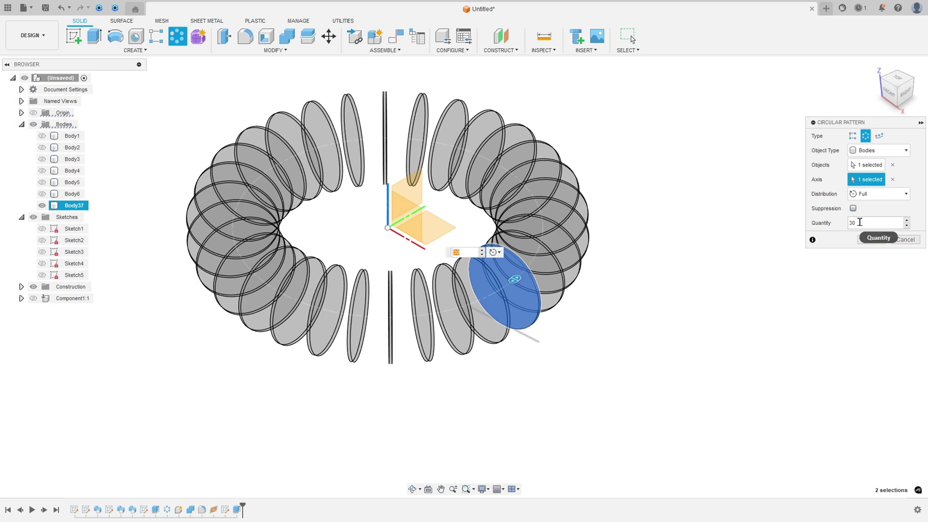
pyautogui.click(878, 194)
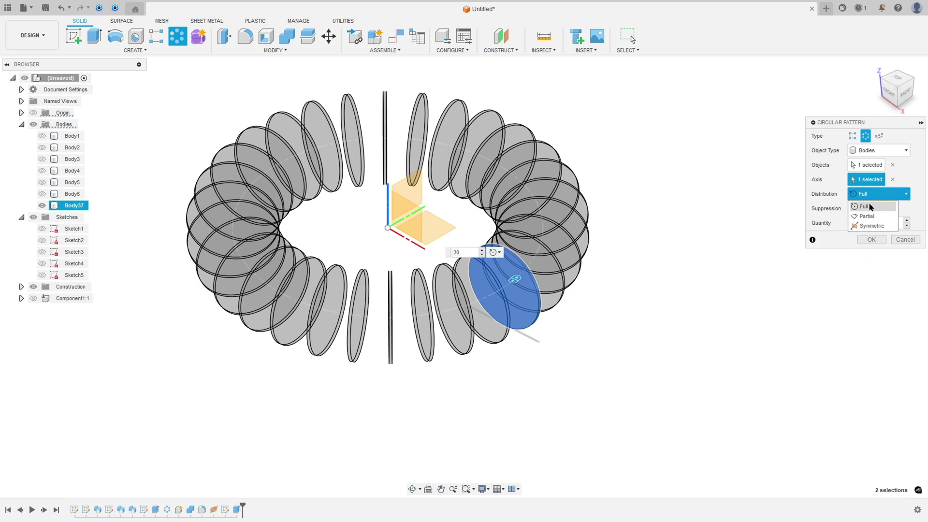
pyautogui.click(869, 216)
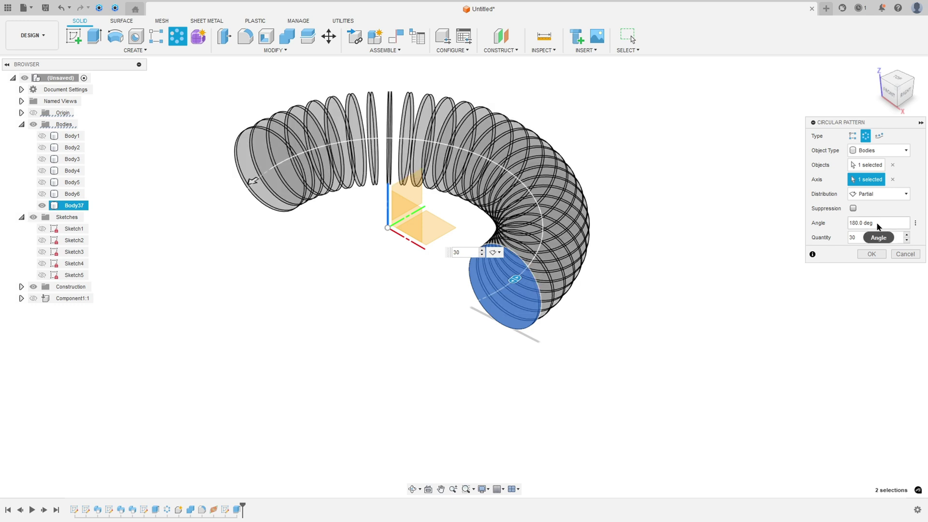
pyautogui.click(870, 254)
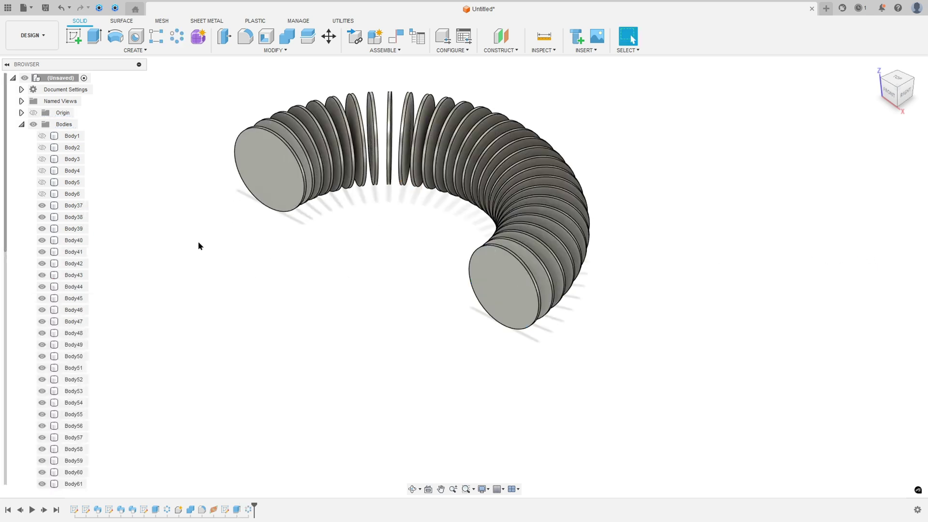
# Show Body6 and intersect it with tool bodies Body37–Body66 into a new component.
pyautogui.click(42, 194)
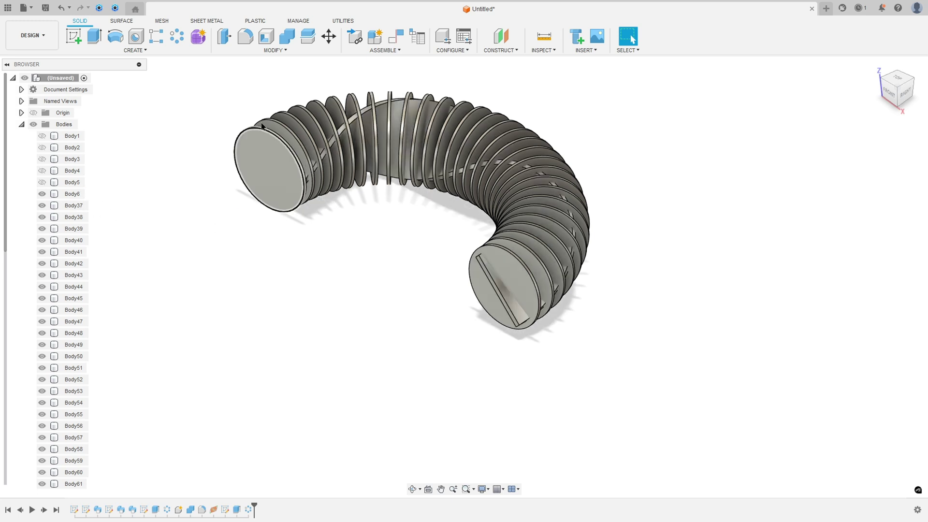
pyautogui.click(287, 38)
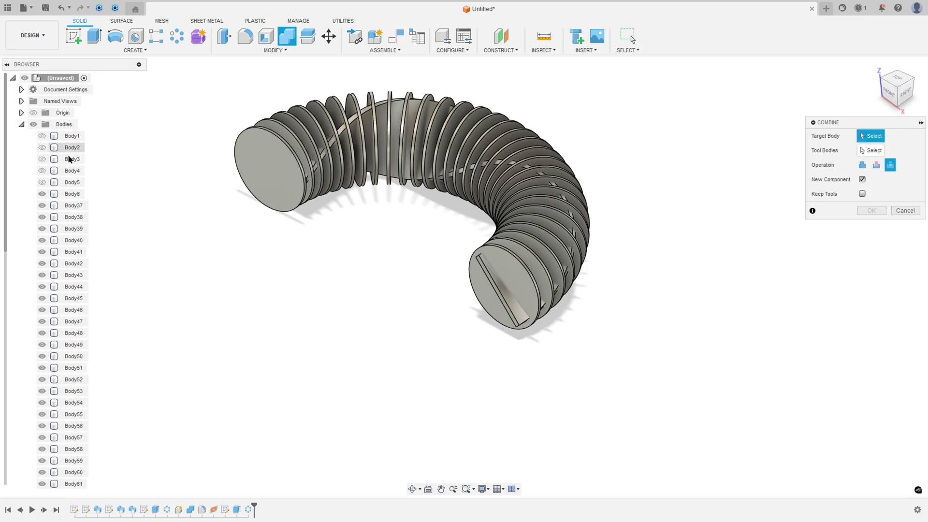
pyautogui.click(74, 194)
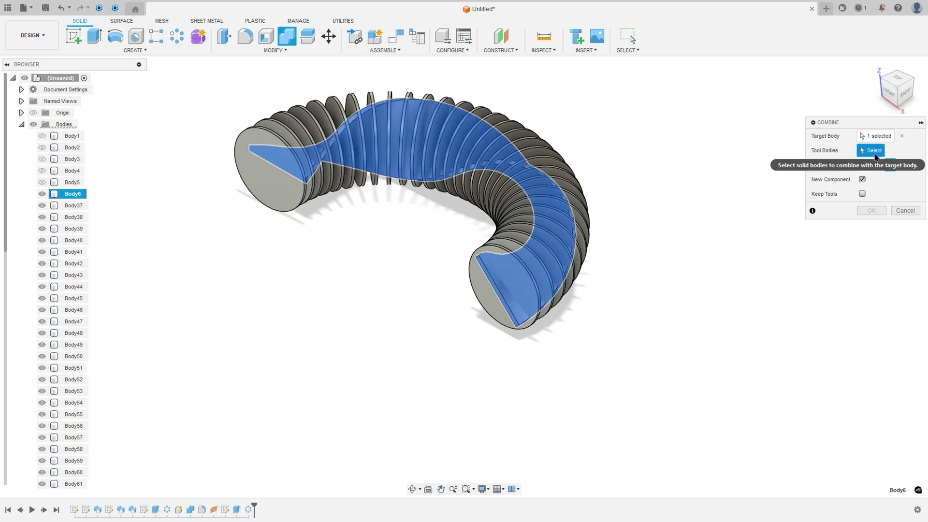
pyautogui.click(73, 205)
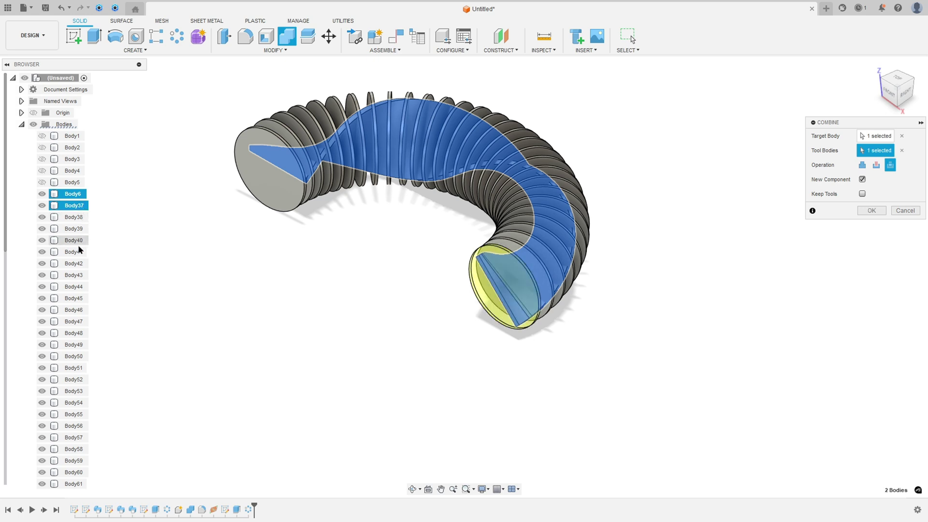
pyautogui.scroll(-5, 78, 241)
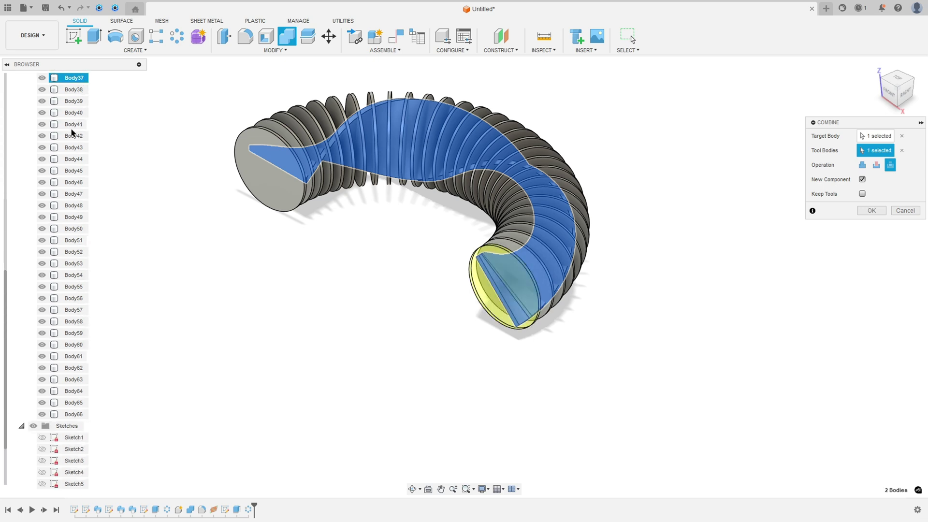
pyautogui.scroll(2, 75, 128)
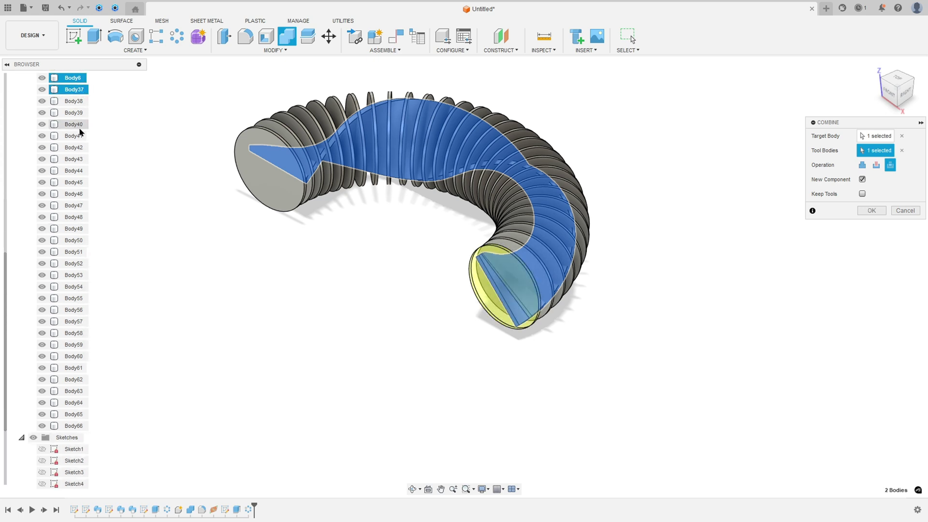
pyautogui.keyDown('shift'); pyautogui.click(77, 426); pyautogui.keyUp('shift')
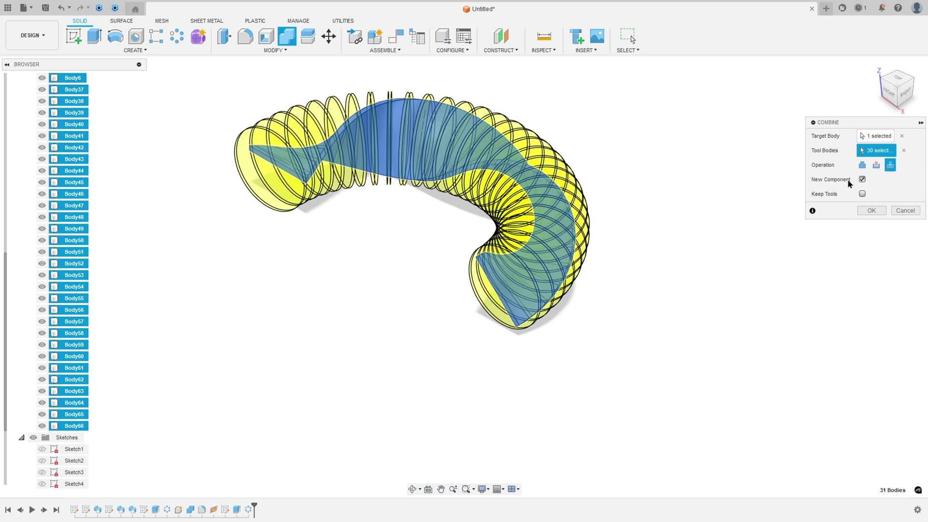
pyautogui.click(871, 211)
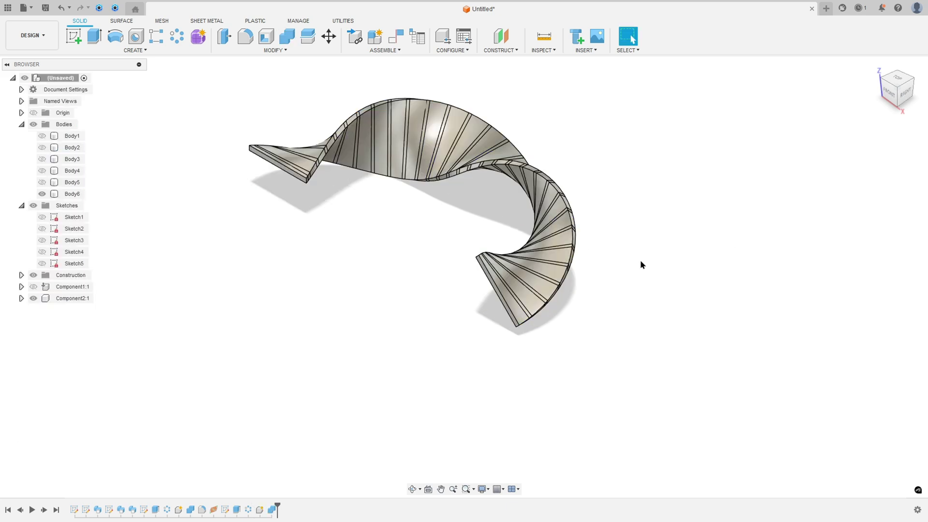
# Hide Body6 and fillet all the rod edges with a 0.50 mm radius.
pyautogui.click(68, 194)
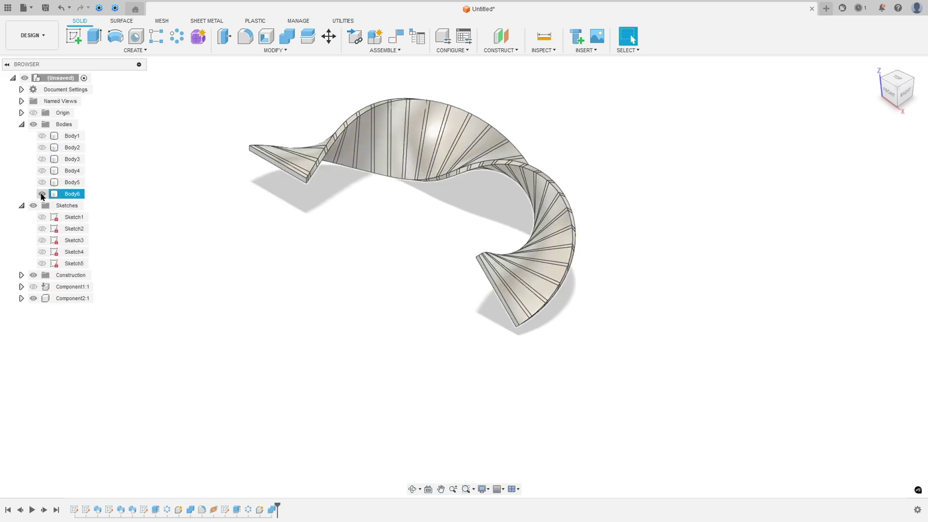
pyautogui.click(42, 194)
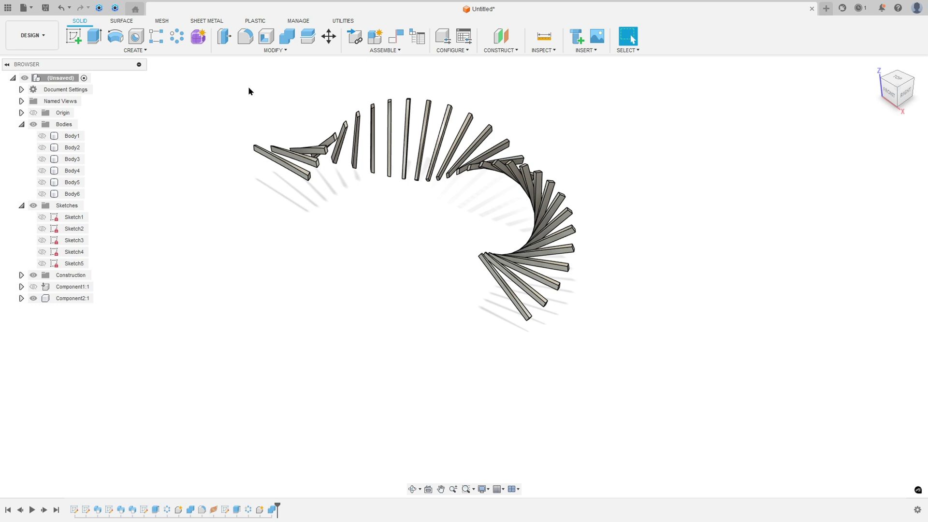
pyautogui.click(240, 39)
pyautogui.moveTo(225, 79); pyautogui.dragTo(614, 349)
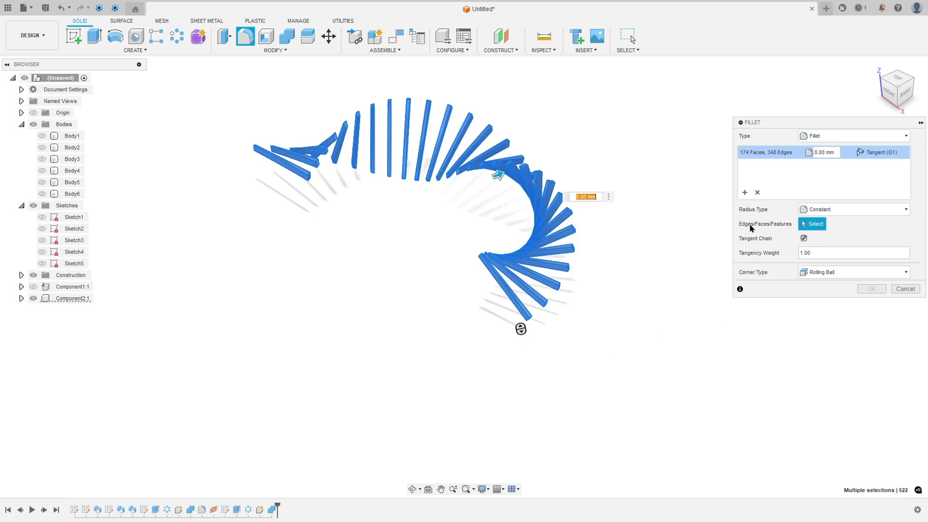
pyautogui.write('0.')
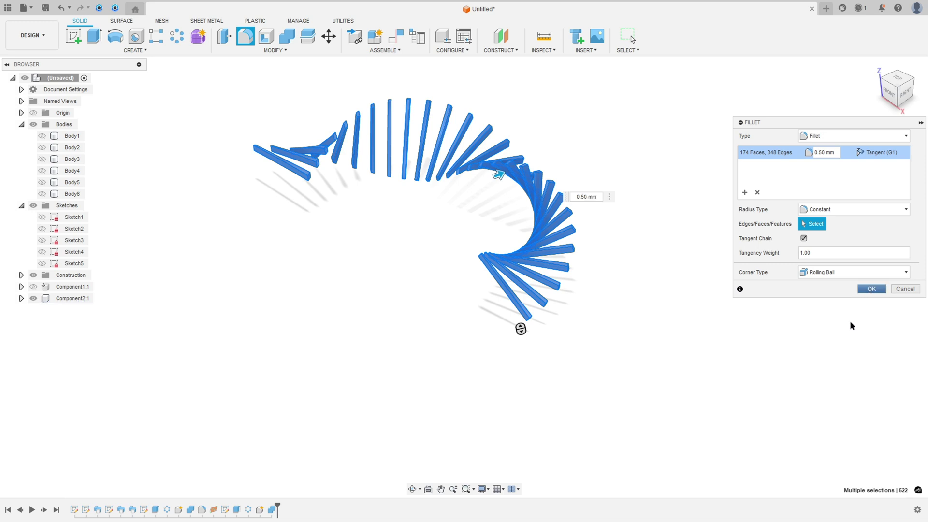
pyautogui.press('Return')
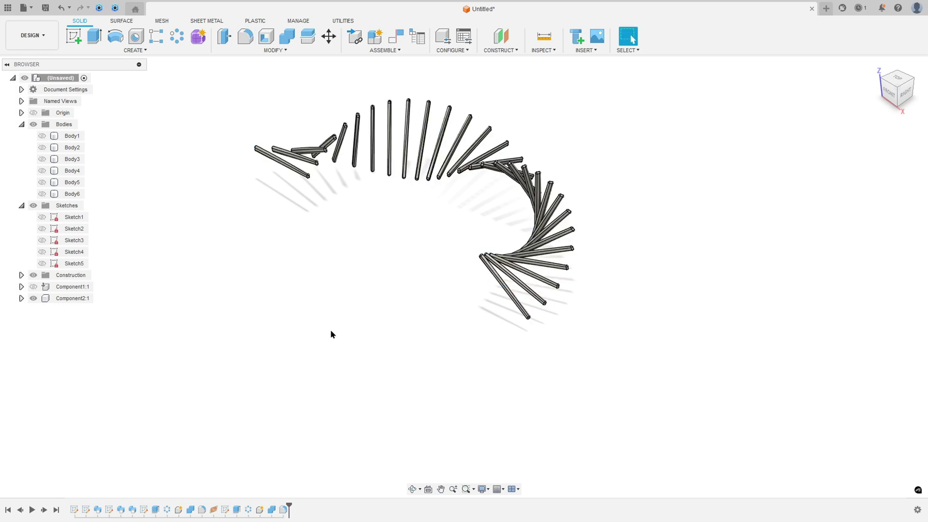
# Show the Component1:1 rods and bring the whole rod model into view.
pyautogui.click(34, 286)
pyautogui.moveTo(314, 265); pyautogui.dragTo(375, 321, button='middle')
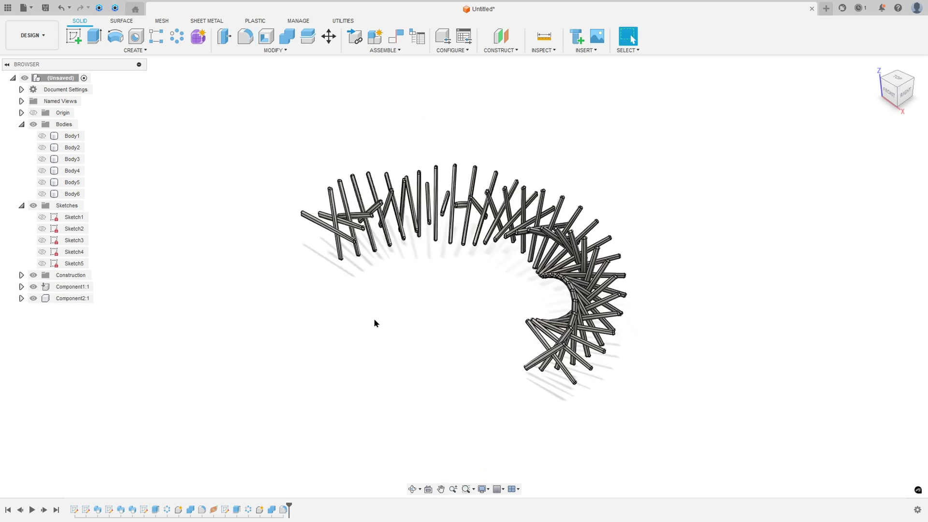
pyautogui.scroll(3, 401, 321)
pyautogui.scroll(1, 422, 318)
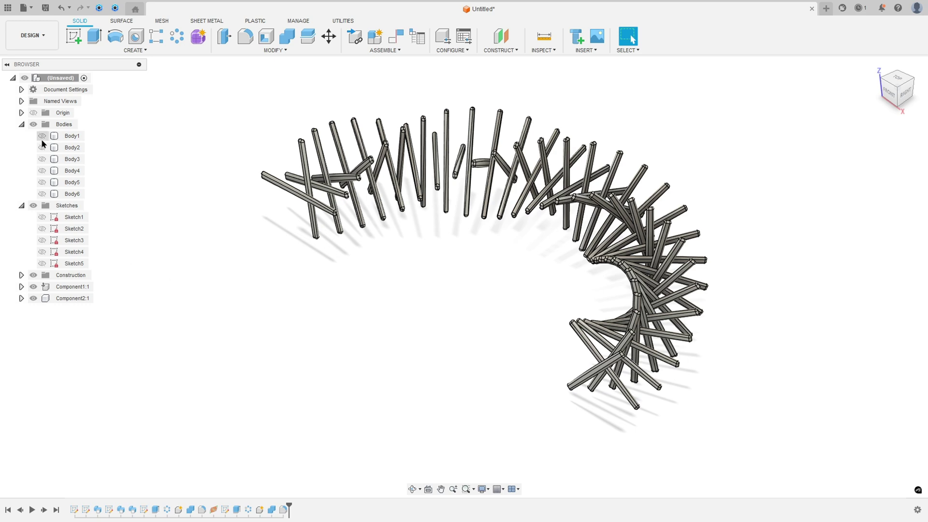
# Show ribbon strands Body1 through Body4 and start a Combine.
pyautogui.click(42, 139)
pyautogui.click(42, 137)
pyautogui.click(42, 148)
pyautogui.click(42, 159)
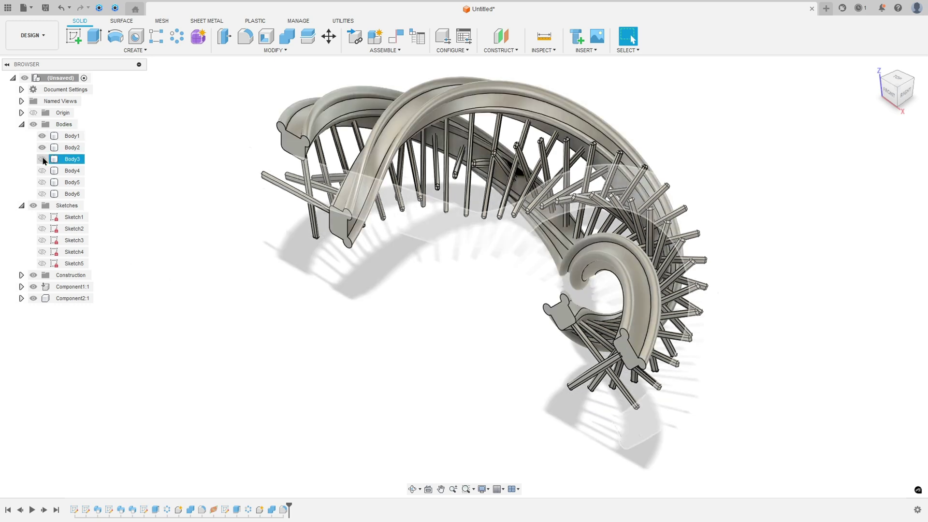
pyautogui.click(43, 171)
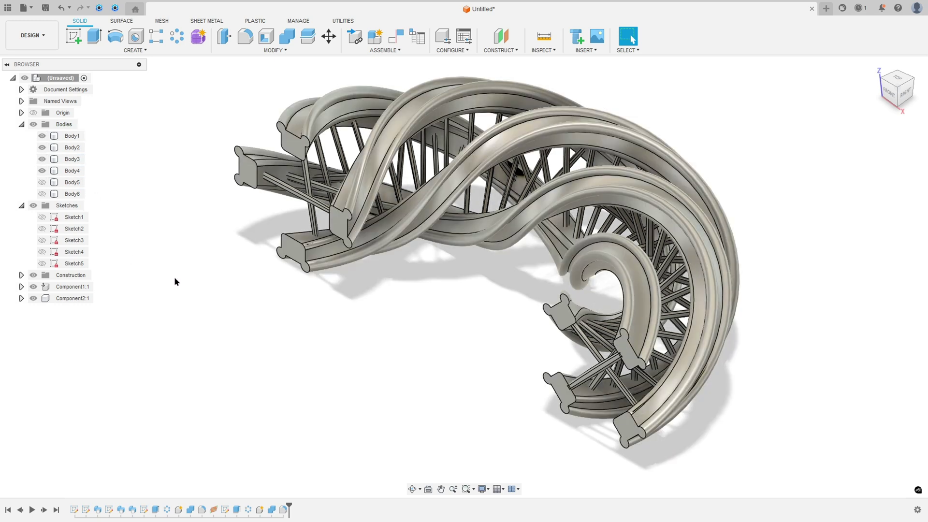
pyautogui.scroll(-1, 184, 241)
pyautogui.click(287, 36)
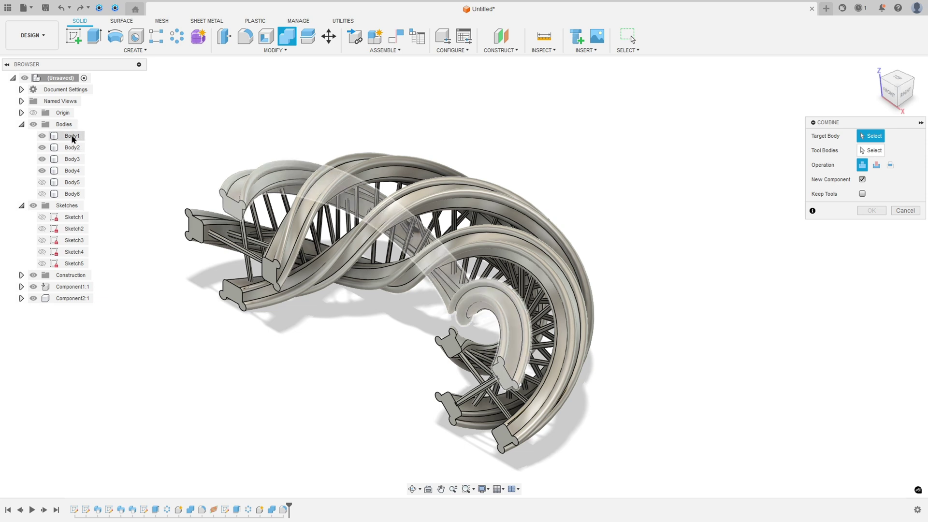
# Join Body1 with all 61 ribbon and rod tool bodies into a new component.
pyautogui.click(72, 136)
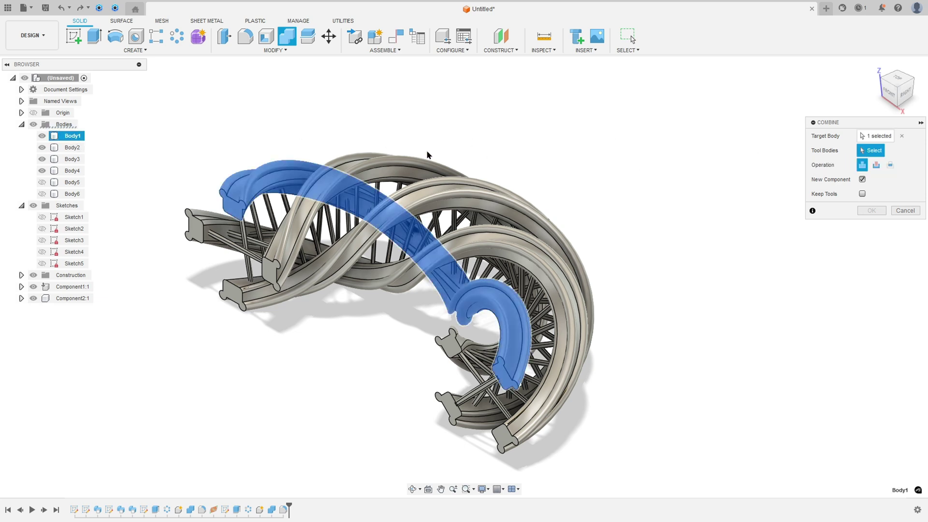
pyautogui.moveTo(141, 112); pyautogui.dragTo(672, 474)
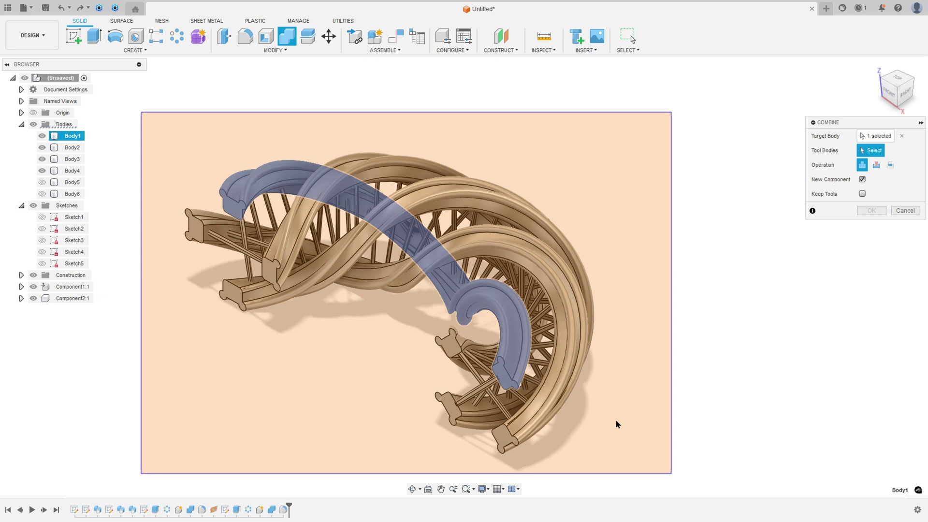
pyautogui.moveTo(615, 424); pyautogui.dragTo(615, 423)
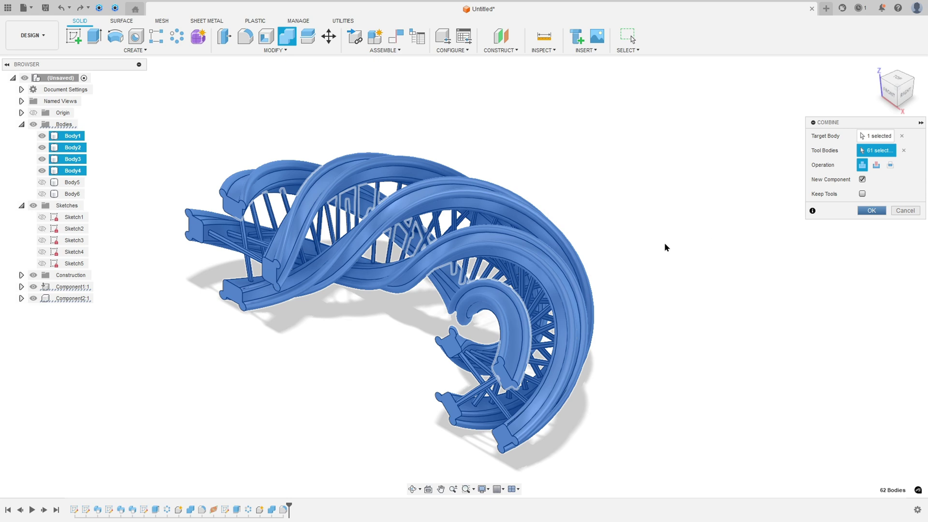
pyautogui.press('Return')
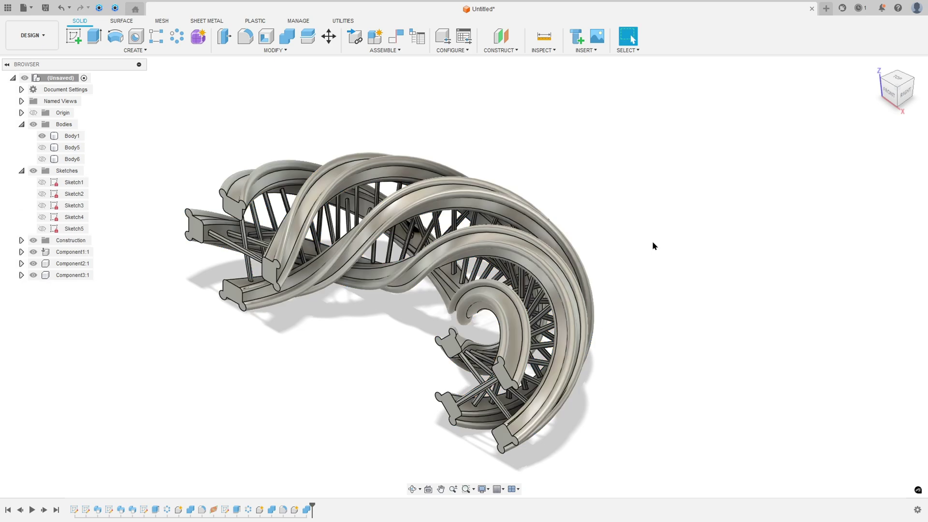
# Hide the original Body1, Component1:1 and Component2:1, viewing the helix from the front.
pyautogui.click(42, 136)
pyautogui.click(37, 253)
pyautogui.click(34, 251)
pyautogui.click(33, 264)
pyautogui.keyDown('shift'); pyautogui.moveTo(408, 333); pyautogui.dragTo(653, 145, button='middle'); pyautogui.keyUp('shift')
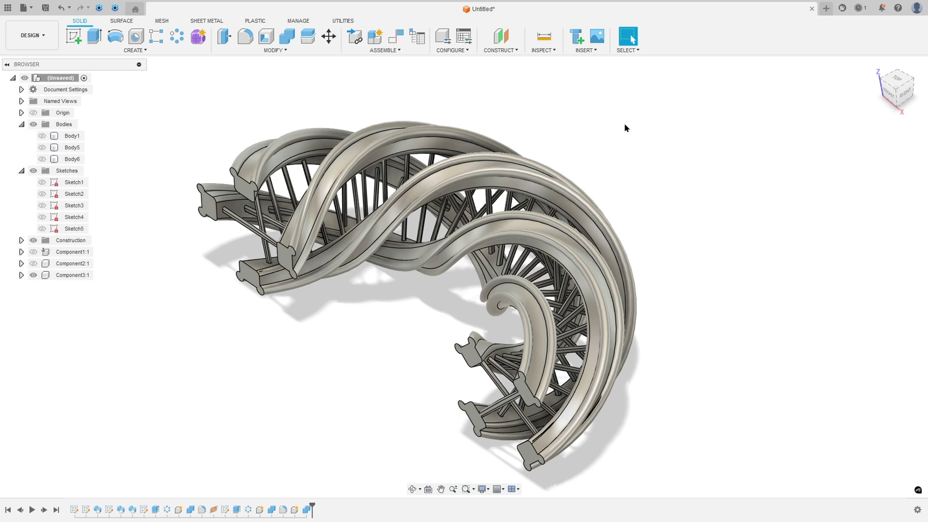
# Apply Paint - Enamel Glossy (Black) to one strand and Glossy (Red) to the other strand and rungs.
pyautogui.press('a')
pyautogui.scroll(5, 750, 371)
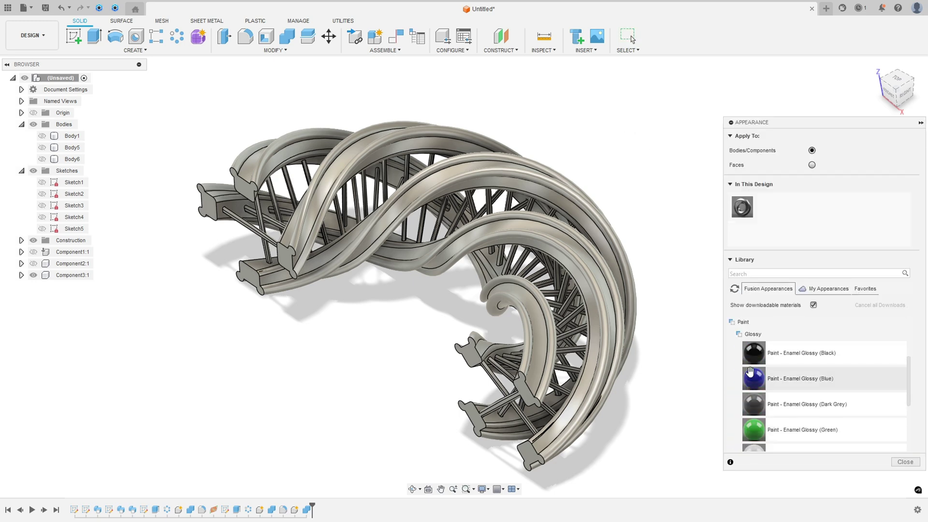
pyautogui.moveTo(752, 354); pyautogui.dragTo(261, 160)
pyautogui.scroll(-2, 754, 406)
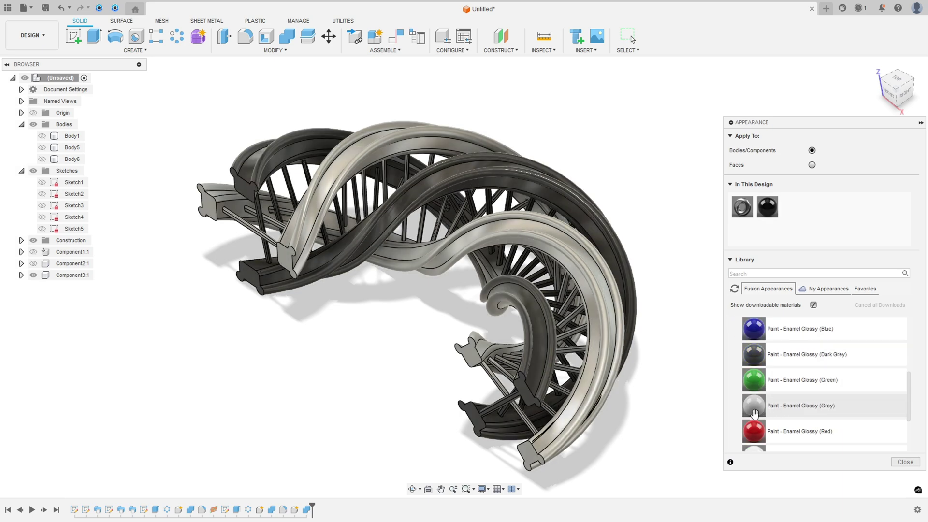
pyautogui.moveTo(753, 430); pyautogui.dragTo(314, 243)
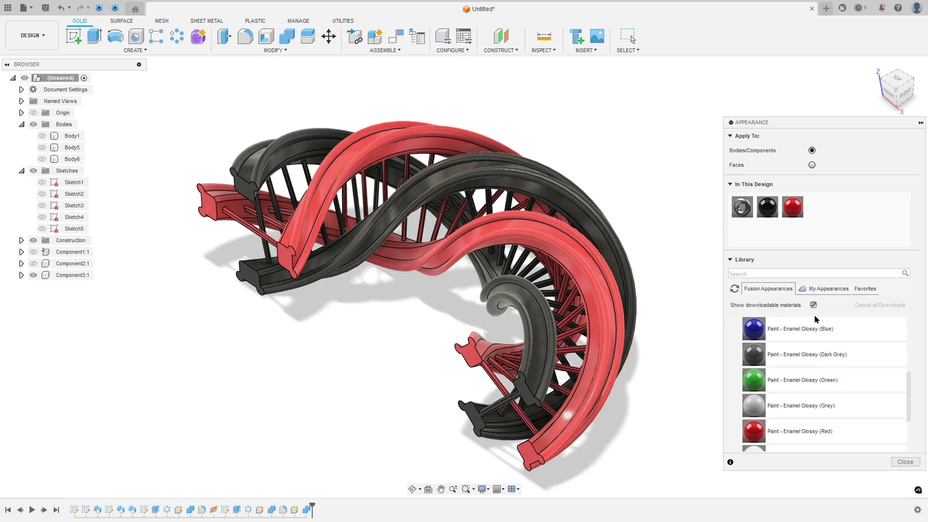
# Lower the red enamel's reflectance to 0.023, leaving the black unchanged.
pyautogui.doubleClick(793, 217)
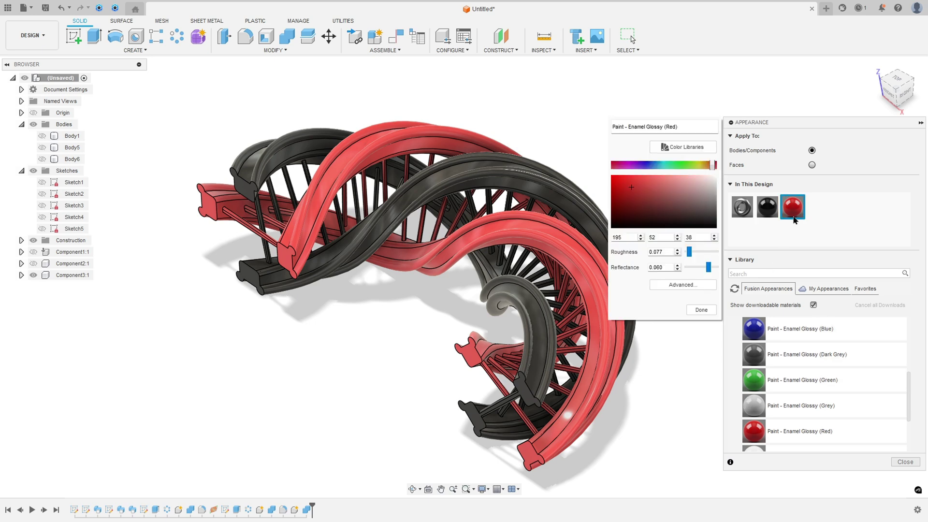
pyautogui.moveTo(709, 267); pyautogui.dragTo(694, 267)
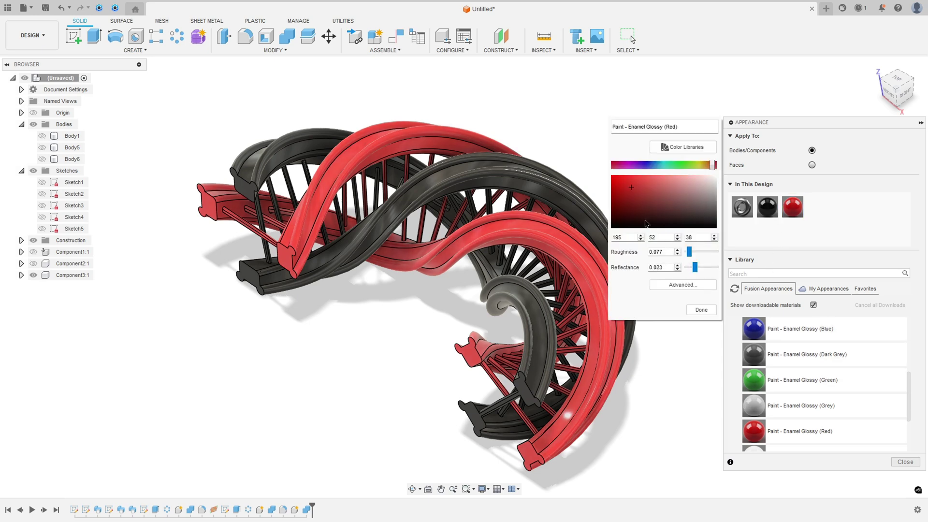
pyautogui.click(607, 189)
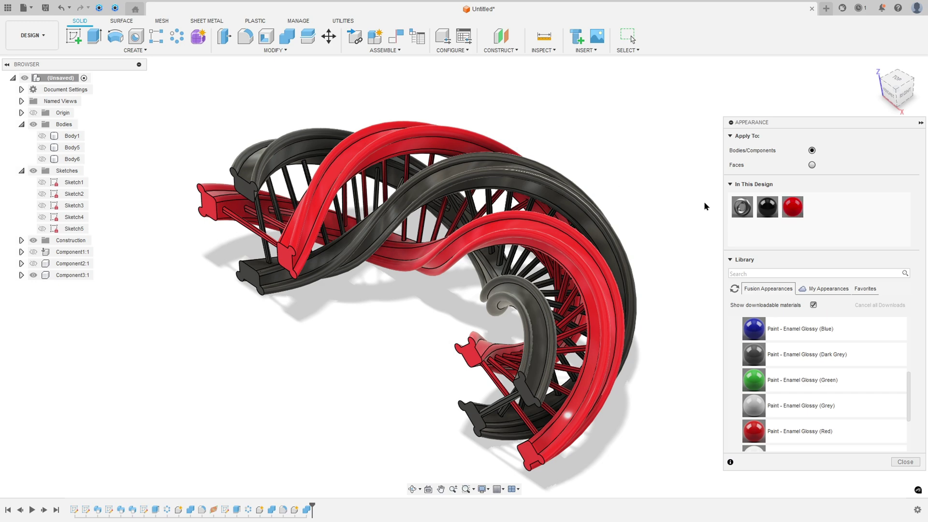
pyautogui.doubleClick(768, 208)
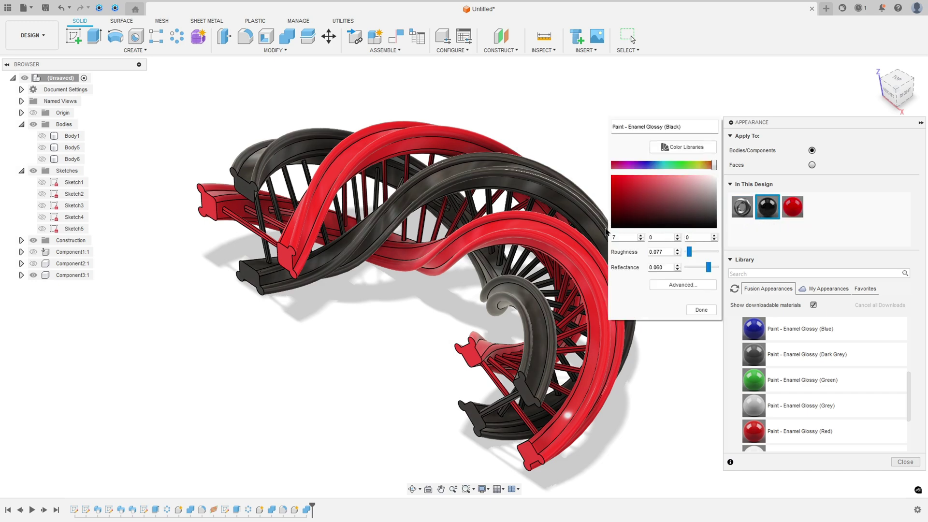
pyautogui.click(700, 310)
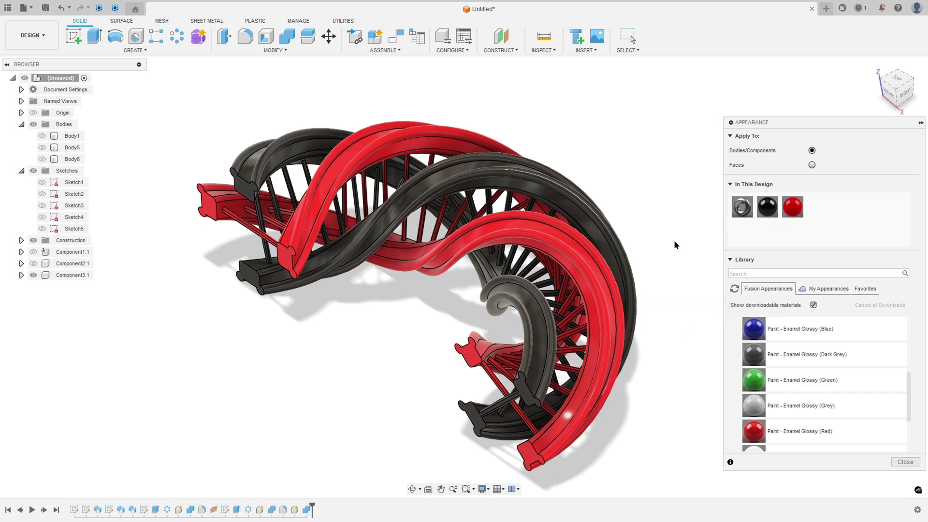
pyautogui.keyDown('shift'); pyautogui.moveTo(639, 146); pyautogui.dragTo(634, 136, button='middle'); pyautogui.keyUp('shift')
pyautogui.press('Escape')
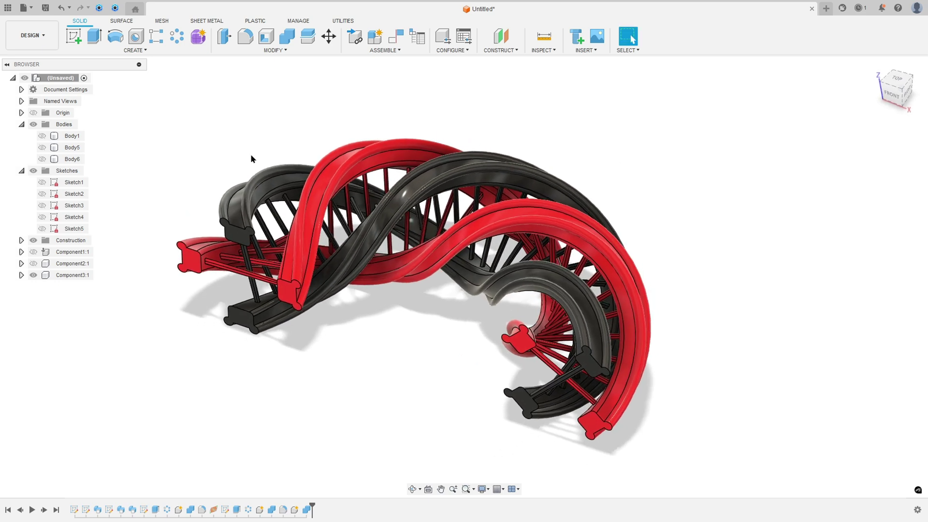
# Set up a Move/Copy rotation of the Component3:1 component.
pyautogui.click(329, 38)
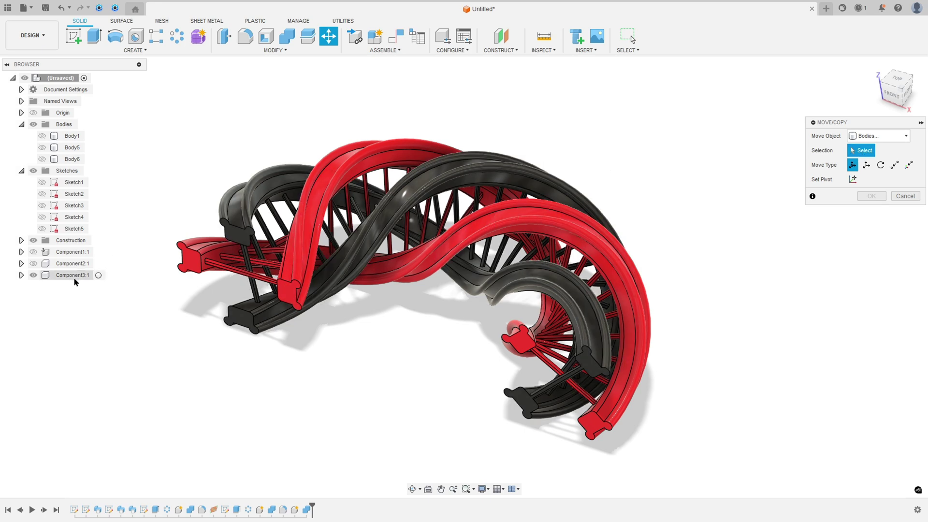
pyautogui.click(870, 137)
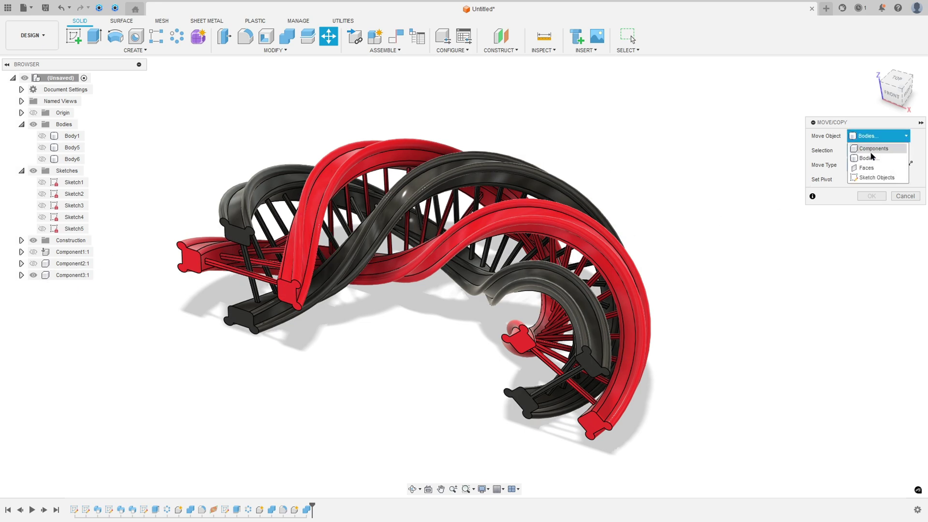
pyautogui.click(872, 150)
pyautogui.click(70, 279)
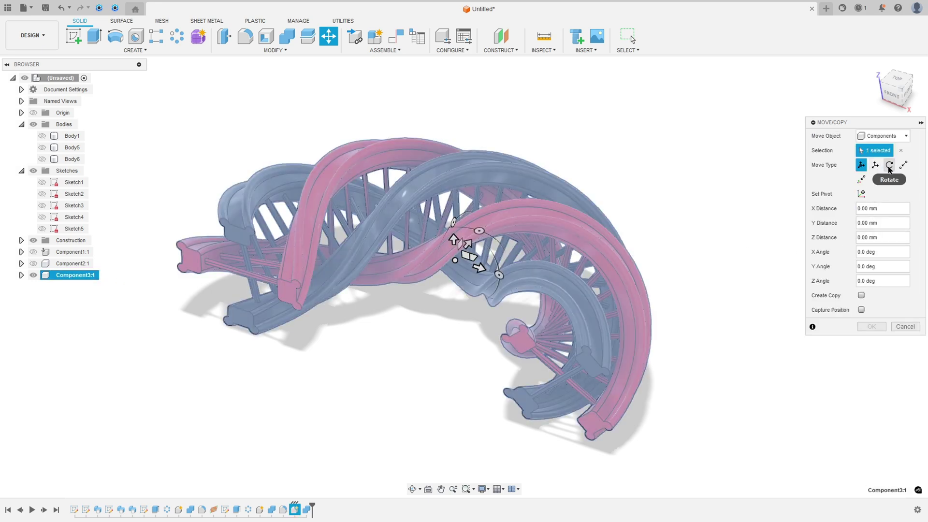
pyautogui.click(890, 166)
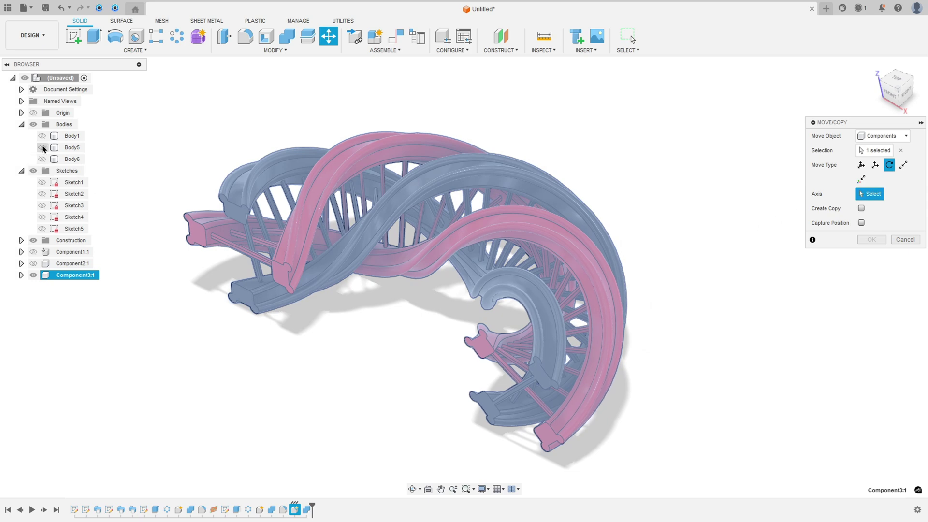
# Use the origin Z axis as the rotation axis with Create Copy enabled.
pyautogui.click(34, 113)
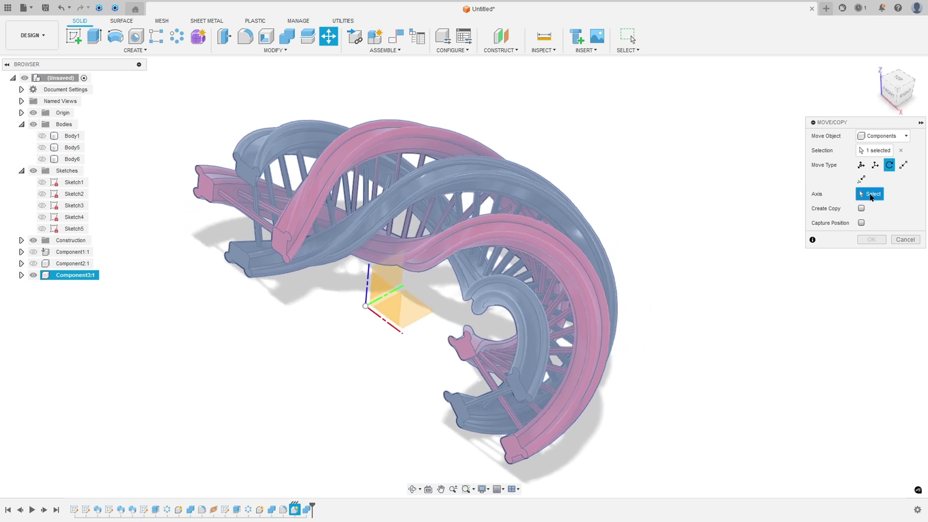
pyautogui.click(394, 330)
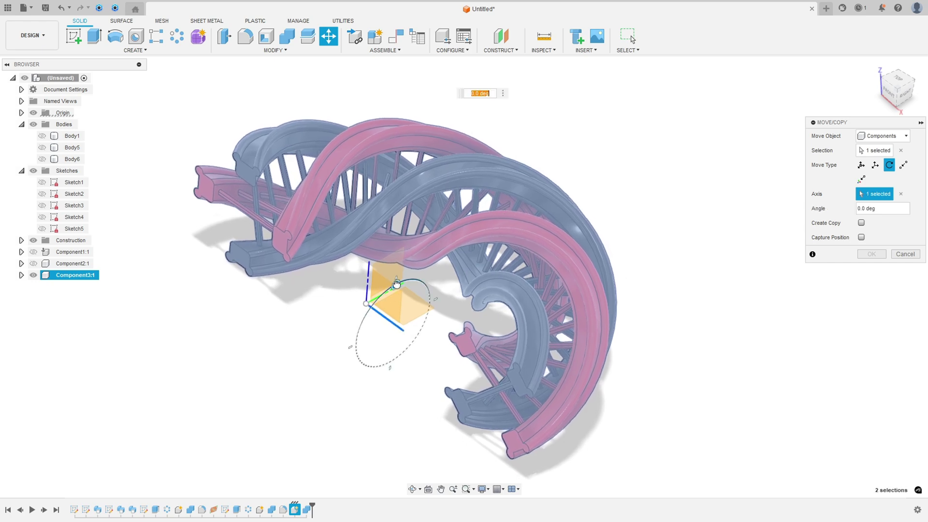
pyautogui.click(861, 223)
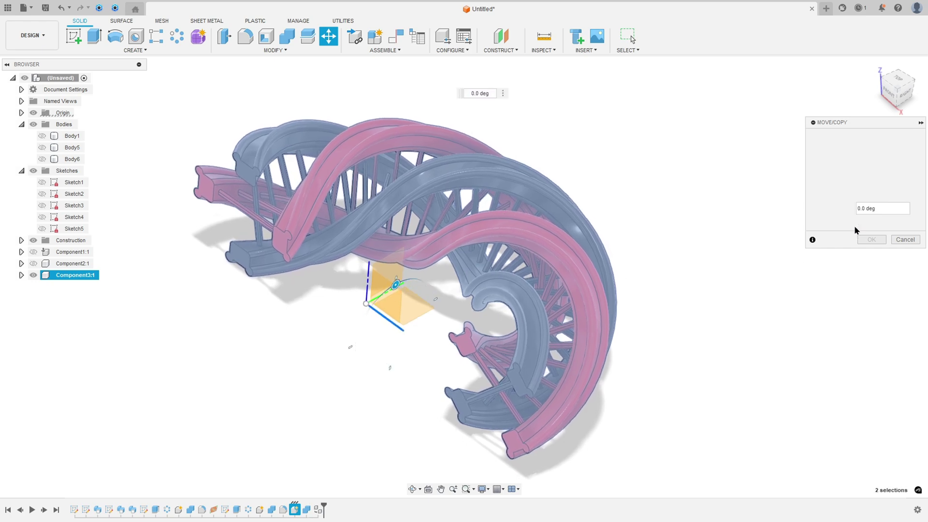